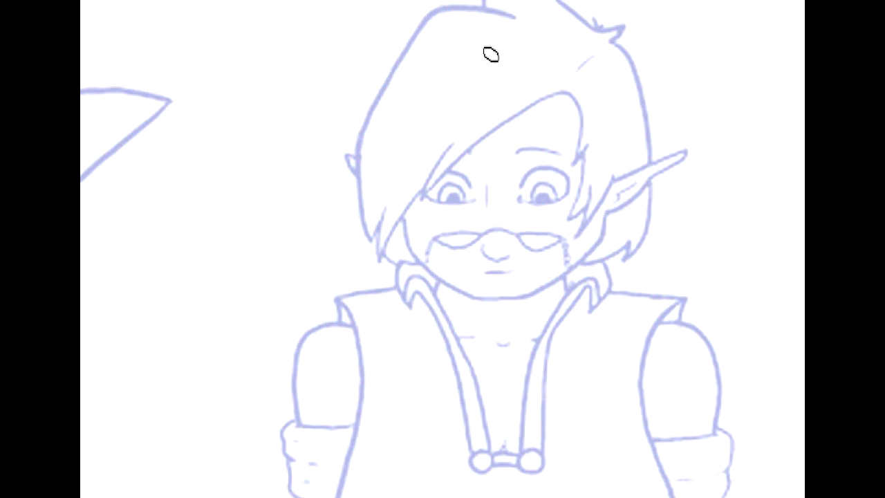
- Sketch a thin red centre line from the forehead to the chin and trace both sides of the jaw in red
{"action": "mouse_move", "coordinate": [488, 48]}
{"action": "left_mouse_down"}
{"action": "mouse_move", "coordinate": [475, 105]}
{"action": "mouse_move", "coordinate": [494, 298]}
{"action": "left_mouse_up"}
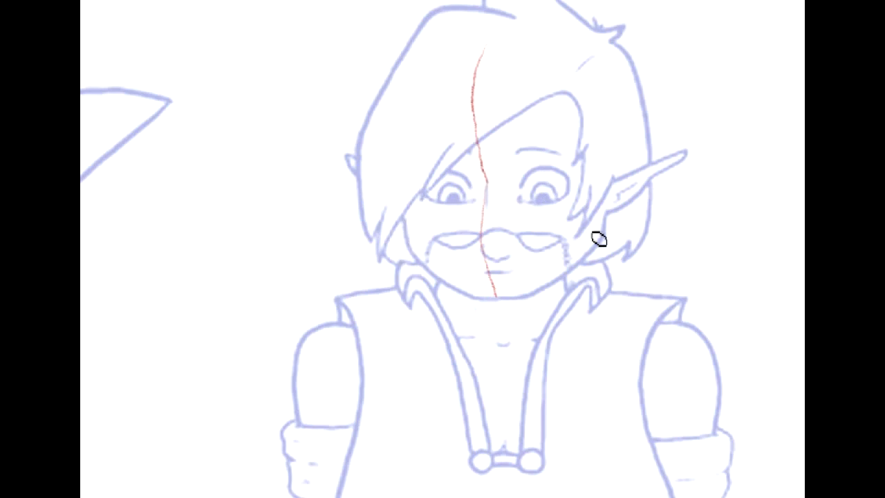
{"action": "mouse_move", "coordinate": [605, 194]}
{"action": "left_mouse_down"}
{"action": "mouse_move", "coordinate": [586, 271]}
{"action": "mouse_move", "coordinate": [608, 236]}
{"action": "mouse_move", "coordinate": [519, 303]}
{"action": "left_mouse_up"}
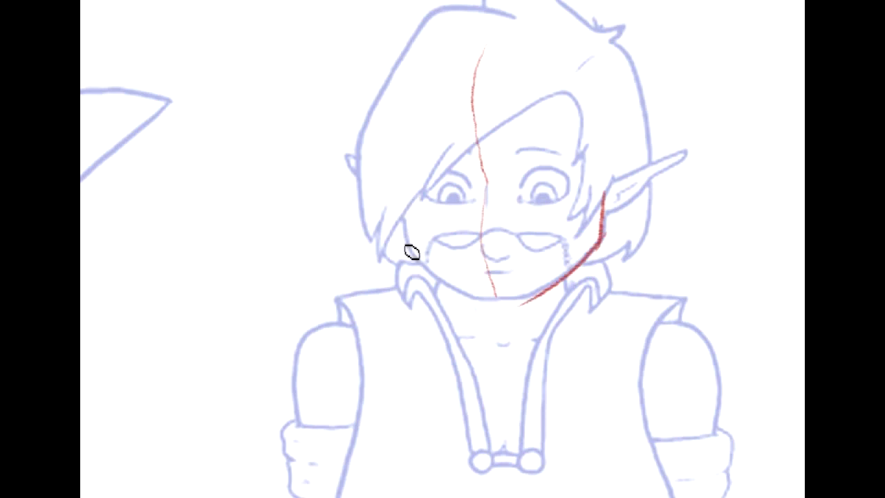
{"action": "mouse_move", "coordinate": [405, 198]}
{"action": "left_mouse_down"}
{"action": "mouse_move", "coordinate": [410, 231]}
{"action": "mouse_move", "coordinate": [450, 289]}
{"action": "left_mouse_up"}
- Delete the red strokes on both sides of the jaw, keeping the face's centre line, and clear the selection
{"action": "left_click_drag", "start_coordinate": [738, 155], "coordinate": [637, 221]}
{"action": "left_click", "coordinate": [83, 26]}
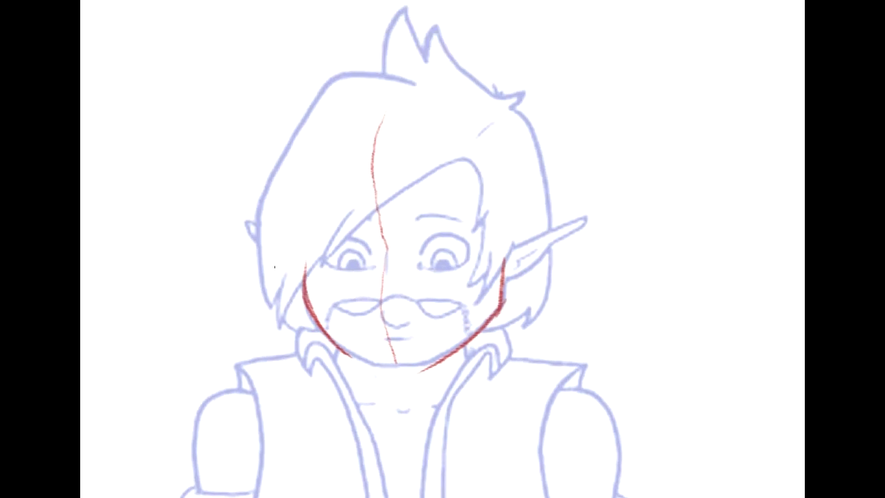
{"action": "mouse_move", "coordinate": [505, 235]}
{"action": "left_mouse_down"}
{"action": "mouse_move", "coordinate": [381, 409]}
{"action": "mouse_move", "coordinate": [307, 363]}
{"action": "mouse_move", "coordinate": [275, 263]}
{"action": "left_mouse_up"}
{"action": "key", "text": "Delete"}
{"action": "key", "text": "ctrl+d"}
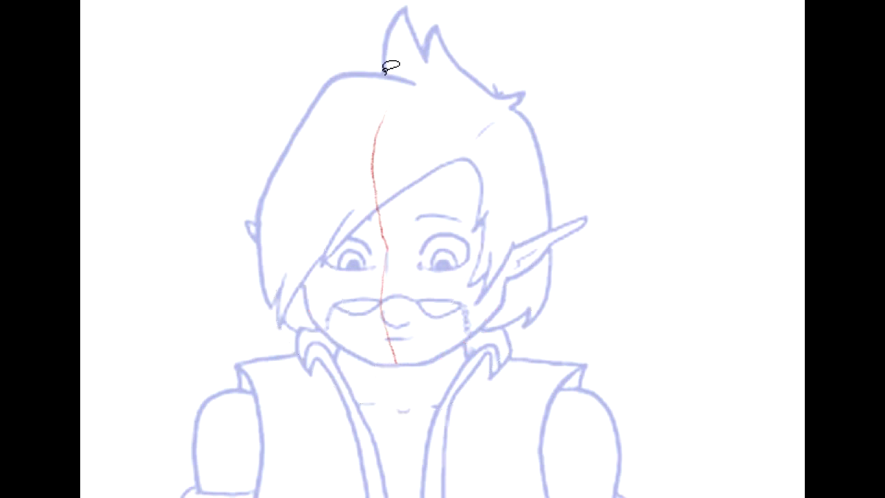
- Sketch the neck muscle edge in red from below the jaw down towards the chest, on the drawing's left side
{"action": "mouse_move", "coordinate": [387, 290]}
{"action": "left_mouse_down"}
{"action": "mouse_move", "coordinate": [511, 52]}
{"action": "mouse_move", "coordinate": [445, 275]}
{"action": "mouse_move", "coordinate": [627, 148]}
{"action": "mouse_move", "coordinate": [620, 108]}
{"action": "mouse_move", "coordinate": [461, 116]}
{"action": "left_mouse_up"}
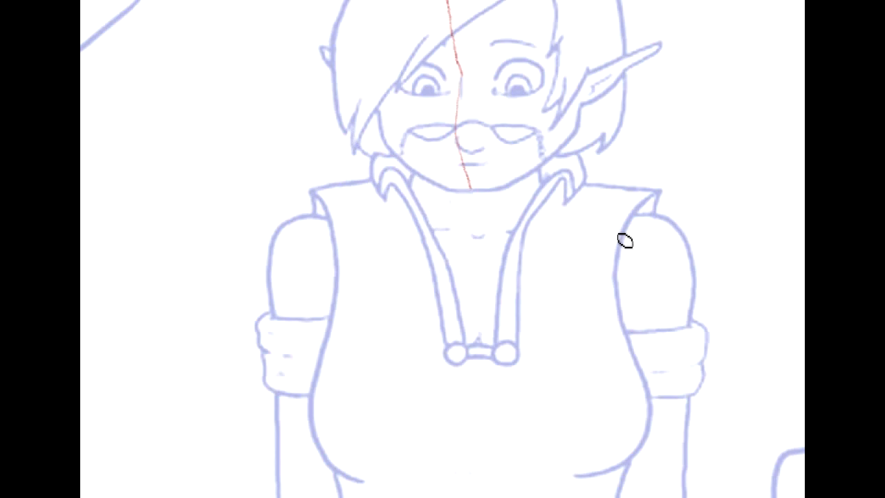
{"action": "mouse_move", "coordinate": [484, 359]}
{"action": "left_mouse_down"}
{"action": "mouse_move", "coordinate": [419, 78]}
{"action": "mouse_move", "coordinate": [485, 193]}
{"action": "mouse_move", "coordinate": [535, 352]}
{"action": "mouse_move", "coordinate": [492, 50]}
{"action": "mouse_move", "coordinate": [492, 101]}
{"action": "left_mouse_up"}
{"action": "mouse_move", "coordinate": [767, 17]}
{"action": "left_mouse_down"}
{"action": "mouse_move", "coordinate": [817, 325]}
{"action": "mouse_move", "coordinate": [743, 275]}
{"action": "left_mouse_up"}
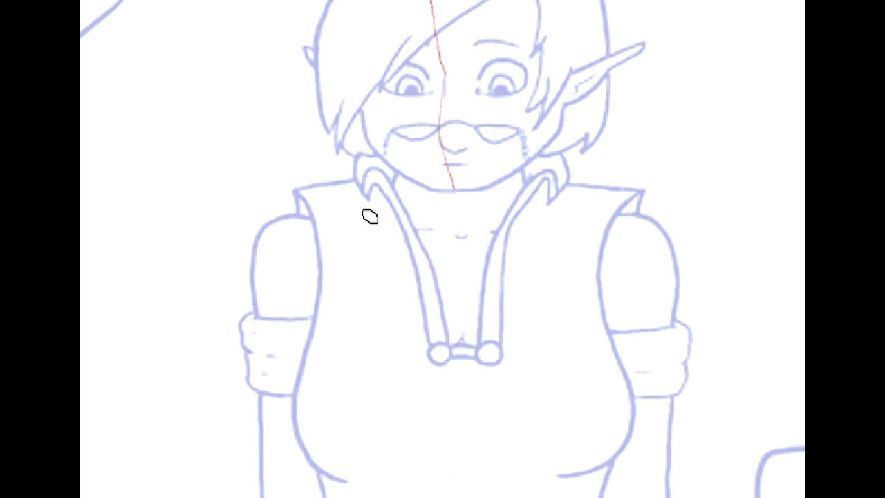
{"action": "mouse_move", "coordinate": [405, 187]}
{"action": "left_mouse_down"}
{"action": "mouse_move", "coordinate": [421, 227]}
{"action": "mouse_move", "coordinate": [403, 179]}
{"action": "left_mouse_up"}
{"action": "mouse_move", "coordinate": [374, 125]}
{"action": "left_mouse_down"}
{"action": "mouse_move", "coordinate": [365, 125]}
{"action": "mouse_move", "coordinate": [364, 75]}
{"action": "mouse_move", "coordinate": [381, 142]}
{"action": "left_mouse_up"}
{"action": "mouse_move", "coordinate": [407, 196]}
{"action": "left_mouse_down"}
{"action": "mouse_move", "coordinate": [434, 251]}
{"action": "mouse_move", "coordinate": [419, 186]}
{"action": "left_mouse_up"}
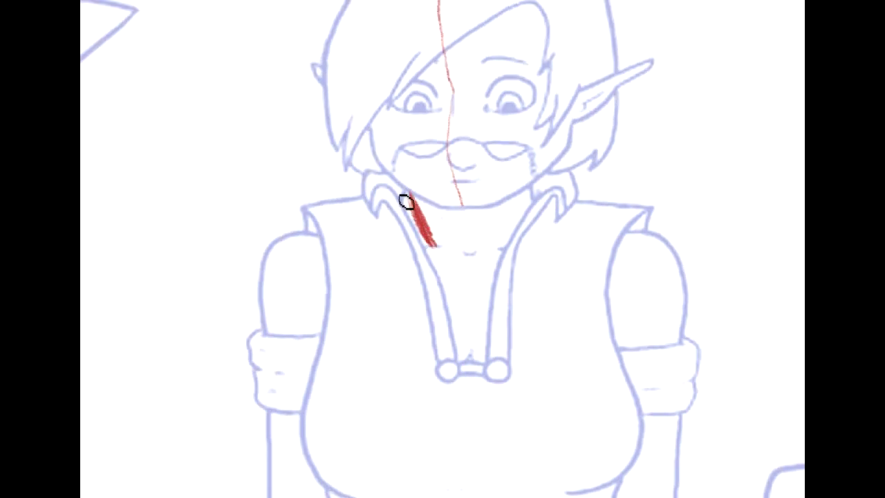
- Sketch the trapezius slope from the neck to the upper arm and the clavicle line running in to the base of the neck
{"action": "mouse_move", "coordinate": [352, 224]}
{"action": "left_mouse_down"}
{"action": "mouse_move", "coordinate": [331, 234]}
{"action": "mouse_move", "coordinate": [397, 204]}
{"action": "mouse_move", "coordinate": [258, 279]}
{"action": "mouse_move", "coordinate": [282, 262]}
{"action": "mouse_move", "coordinate": [256, 291]}
{"action": "left_mouse_up"}
{"action": "left_click_drag", "start_coordinate": [395, 206], "coordinate": [408, 192]}
{"action": "mouse_move", "coordinate": [340, 231]}
{"action": "left_mouse_down"}
{"action": "mouse_move", "coordinate": [355, 219]}
{"action": "mouse_move", "coordinate": [347, 249]}
{"action": "mouse_move", "coordinate": [461, 265]}
{"action": "left_mouse_up"}
{"action": "left_click_drag", "start_coordinate": [423, 228], "coordinate": [463, 271]}
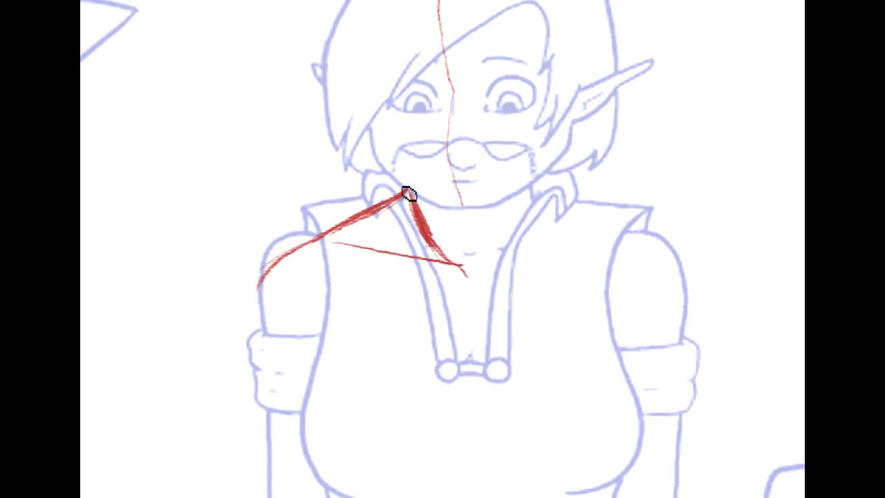
{"action": "left_click", "coordinate": [729, 36]}
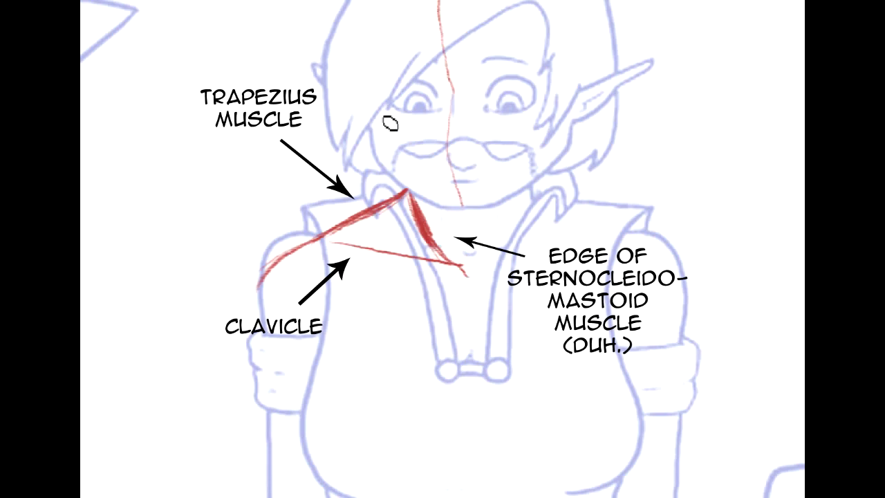
- End the neck muscle in a small hook at the base of the throat and draw a vertical centre line down the torso
{"action": "left_click_drag", "start_coordinate": [429, 225], "coordinate": [450, 260]}
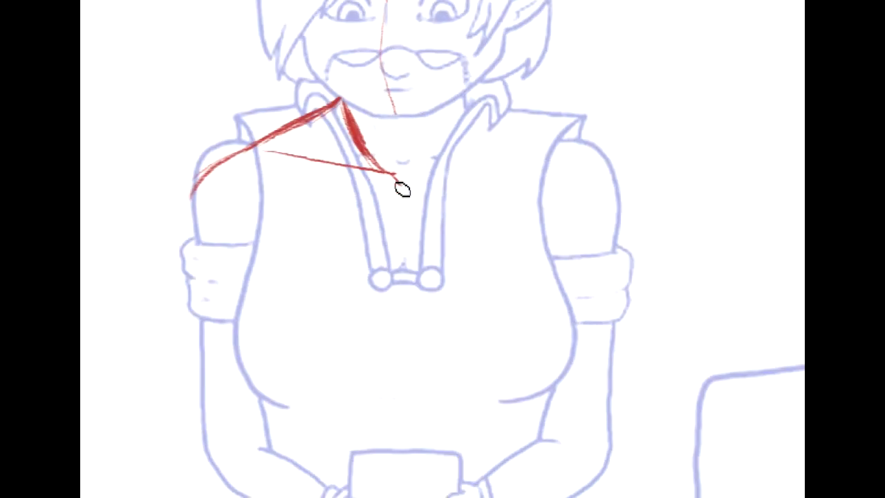
{"action": "mouse_move", "coordinate": [393, 178]}
{"action": "left_mouse_down"}
{"action": "mouse_move", "coordinate": [415, 183]}
{"action": "mouse_move", "coordinate": [409, 191]}
{"action": "left_mouse_up"}
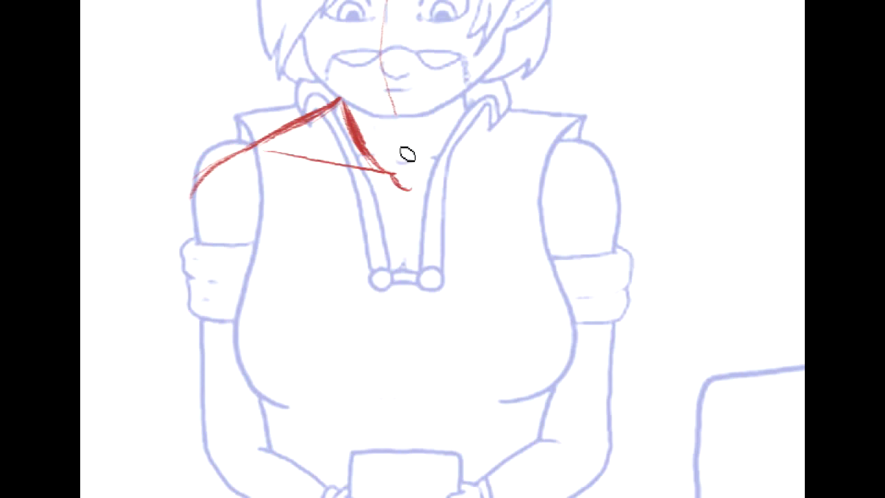
{"action": "left_click_drag", "start_coordinate": [405, 126], "coordinate": [404, 411]}
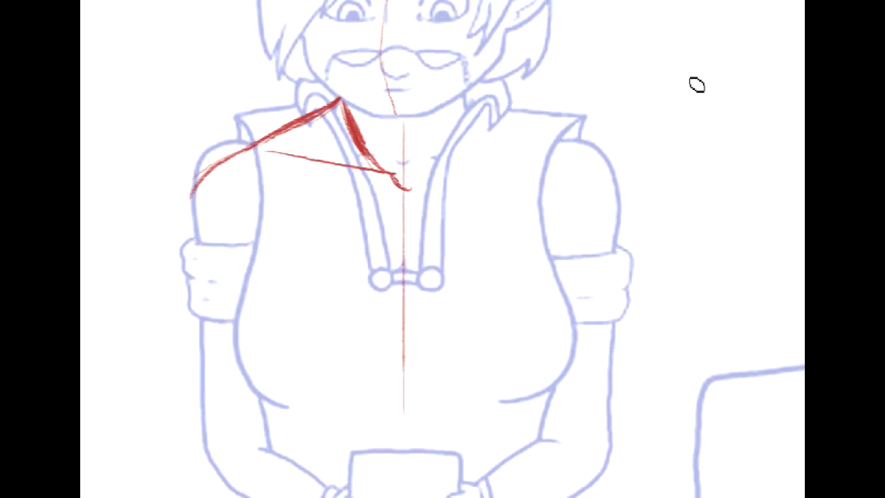
{"action": "left_click_drag", "start_coordinate": [571, 63], "coordinate": [754, 64]}
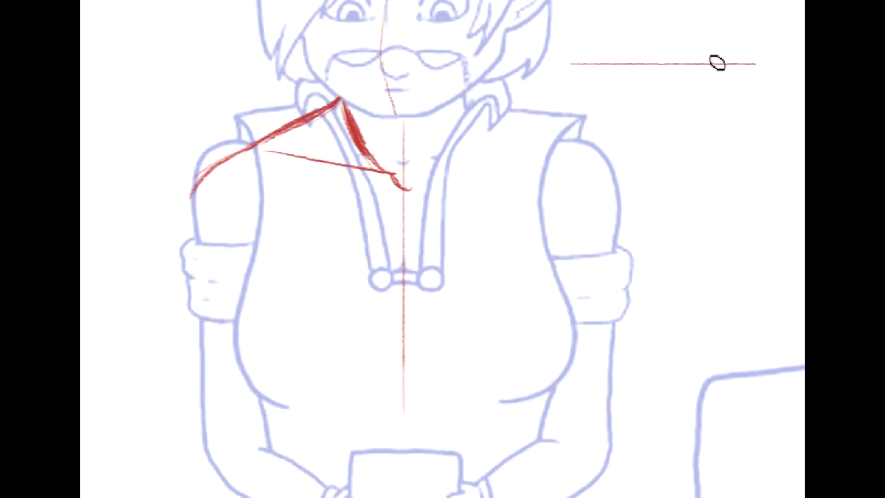
{"action": "key", "text": "ctrl+z"}
{"action": "left_click_drag", "start_coordinate": [662, 31], "coordinate": [661, 221]}
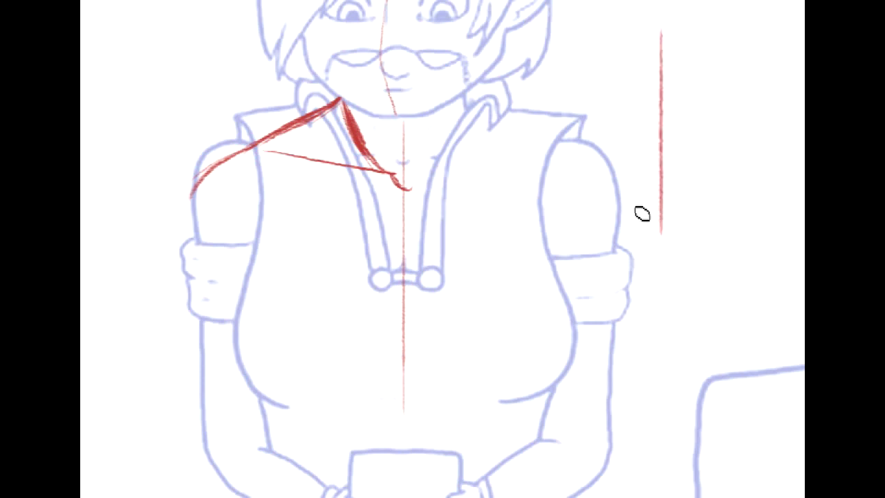
{"action": "key", "text": "ctrl+z"}
- Strengthen the shoulder curve and extend the deltoid's outer contour down to the rolled sleeve
{"action": "mouse_move", "coordinate": [380, 313]}
{"action": "left_mouse_down"}
{"action": "mouse_move", "coordinate": [412, 296]}
{"action": "mouse_move", "coordinate": [555, 272]}
{"action": "left_mouse_up"}
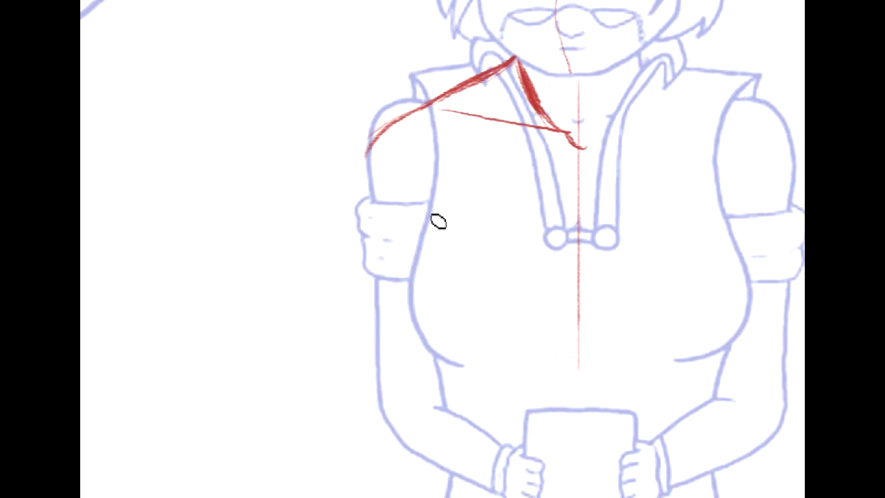
{"action": "left_click_drag", "start_coordinate": [423, 107], "coordinate": [367, 156]}
{"action": "left_click_drag", "start_coordinate": [400, 123], "coordinate": [359, 223]}
{"action": "left_click_drag", "start_coordinate": [382, 137], "coordinate": [367, 229]}
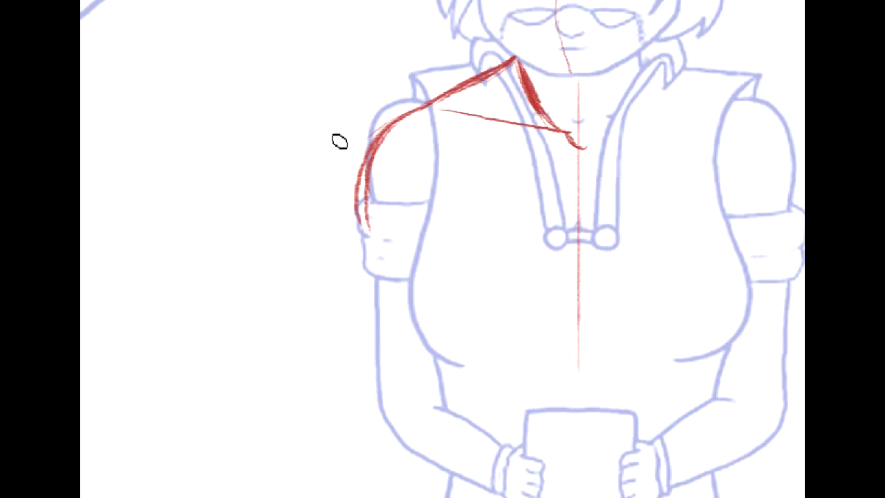
- Sketch the torso's side contour in red from the armpit, past the bust, down and inward to the waist
{"action": "left_click_drag", "start_coordinate": [437, 115], "coordinate": [416, 173]}
{"action": "key", "text": "ctrl+z"}
{"action": "left_click_drag", "start_coordinate": [427, 126], "coordinate": [413, 154]}
{"action": "left_click_drag", "start_coordinate": [407, 231], "coordinate": [411, 290]}
{"action": "left_click_drag", "start_coordinate": [419, 131], "coordinate": [420, 320]}
{"action": "left_click_drag", "start_coordinate": [409, 181], "coordinate": [450, 384]}
{"action": "left_click_drag", "start_coordinate": [408, 240], "coordinate": [470, 413]}
{"action": "left_click_drag", "start_coordinate": [410, 276], "coordinate": [472, 416]}
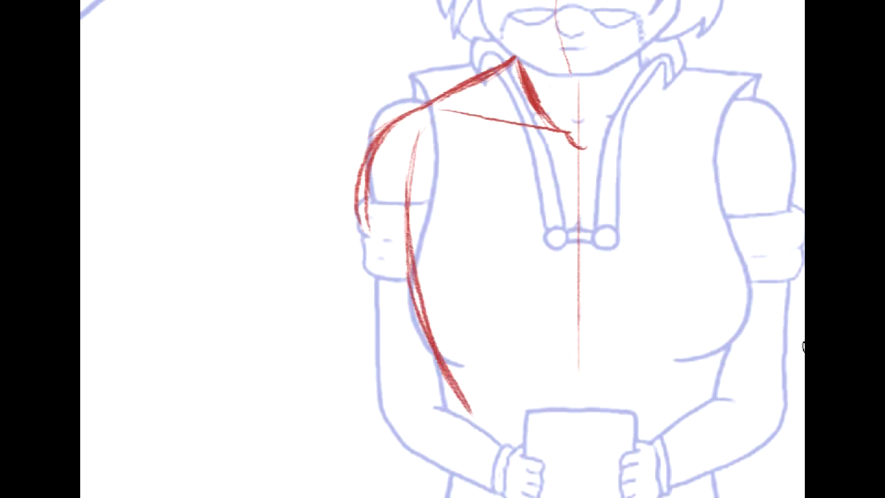
- Sketch the curved lower edge of the rib cage from the torso's centre line down to the side contour at the waist
{"action": "left_click_drag", "start_coordinate": [679, 349], "coordinate": [630, 274]}
{"action": "left_click_drag", "start_coordinate": [394, 298], "coordinate": [438, 366]}
{"action": "mouse_move", "coordinate": [526, 263]}
{"action": "left_mouse_down"}
{"action": "mouse_move", "coordinate": [428, 358]}
{"action": "mouse_move", "coordinate": [487, 287]}
{"action": "mouse_move", "coordinate": [442, 323]}
{"action": "mouse_move", "coordinate": [429, 357]}
{"action": "left_mouse_up"}
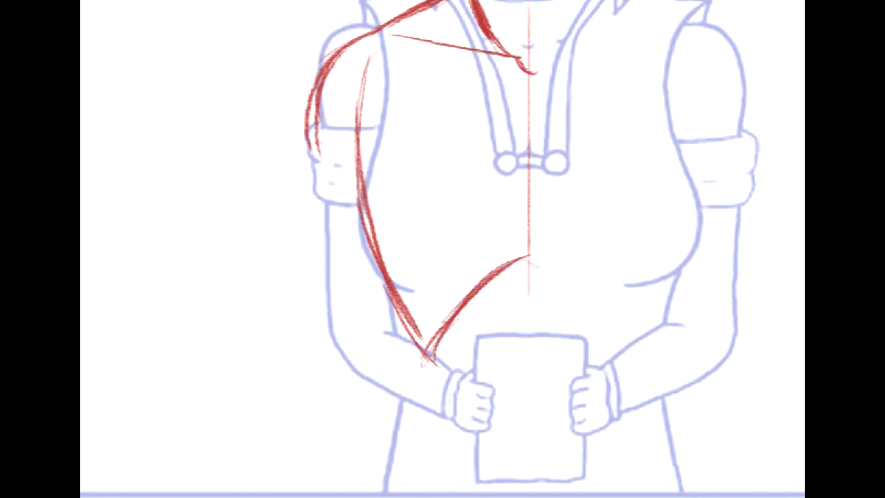
- Add wider red strokes around the outside of the shoulder and upper arm to build out the deltoid
{"action": "left_click_drag", "start_coordinate": [622, 297], "coordinate": [714, 272]}
{"action": "mouse_move", "coordinate": [656, 50]}
{"action": "left_mouse_down"}
{"action": "mouse_move", "coordinate": [791, 268]}
{"action": "mouse_move", "coordinate": [587, 242]}
{"action": "left_mouse_up"}
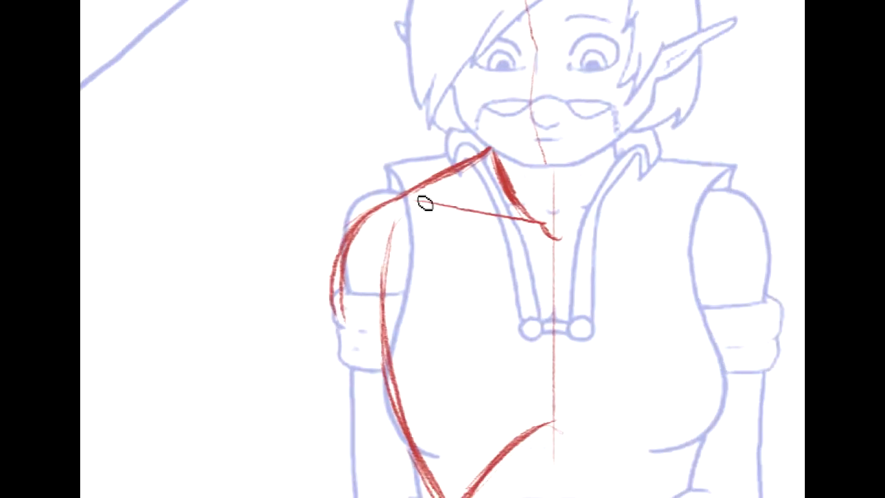
{"action": "mouse_move", "coordinate": [400, 221]}
{"action": "left_mouse_down"}
{"action": "mouse_move", "coordinate": [392, 129]}
{"action": "mouse_move", "coordinate": [401, 104]}
{"action": "left_mouse_up"}
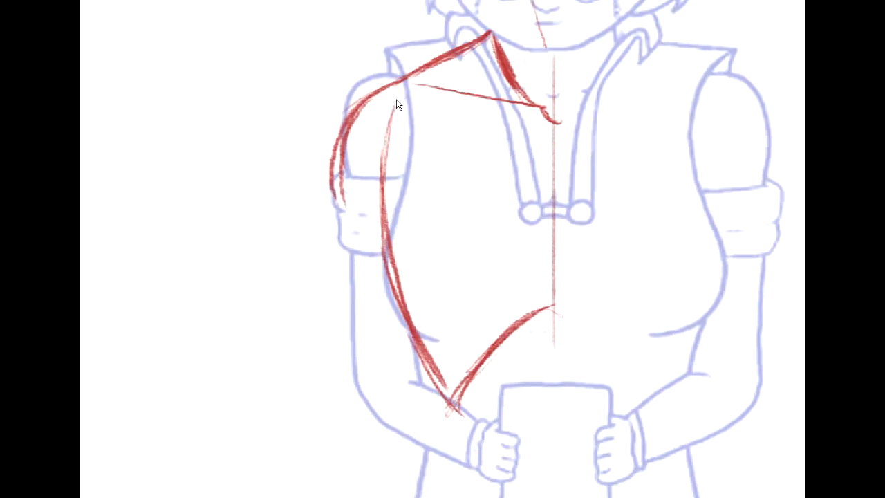
{"action": "left_click_drag", "start_coordinate": [350, 110], "coordinate": [311, 185]}
{"action": "mouse_move", "coordinate": [363, 98]}
{"action": "left_mouse_down"}
{"action": "mouse_move", "coordinate": [343, 129]}
{"action": "mouse_move", "coordinate": [339, 215]}
{"action": "left_mouse_up"}
{"action": "left_click_drag", "start_coordinate": [332, 141], "coordinate": [347, 232]}
- Try an extra stroke along the torso's side, and erase the side contour from the armpit to just above the waist
{"action": "mouse_move", "coordinate": [468, 370]}
{"action": "left_mouse_down"}
{"action": "mouse_move", "coordinate": [477, 361]}
{"action": "mouse_move", "coordinate": [377, 185]}
{"action": "mouse_move", "coordinate": [360, 178]}
{"action": "left_mouse_up"}
{"action": "mouse_move", "coordinate": [445, 13]}
{"action": "left_mouse_down"}
{"action": "mouse_move", "coordinate": [478, 129]}
{"action": "mouse_move", "coordinate": [512, 154]}
{"action": "left_mouse_up"}
{"action": "mouse_move", "coordinate": [359, 58]}
{"action": "left_mouse_down"}
{"action": "mouse_move", "coordinate": [365, 183]}
{"action": "mouse_move", "coordinate": [355, 175]}
{"action": "mouse_move", "coordinate": [359, 160]}
{"action": "mouse_move", "coordinate": [388, 296]}
{"action": "left_mouse_up"}
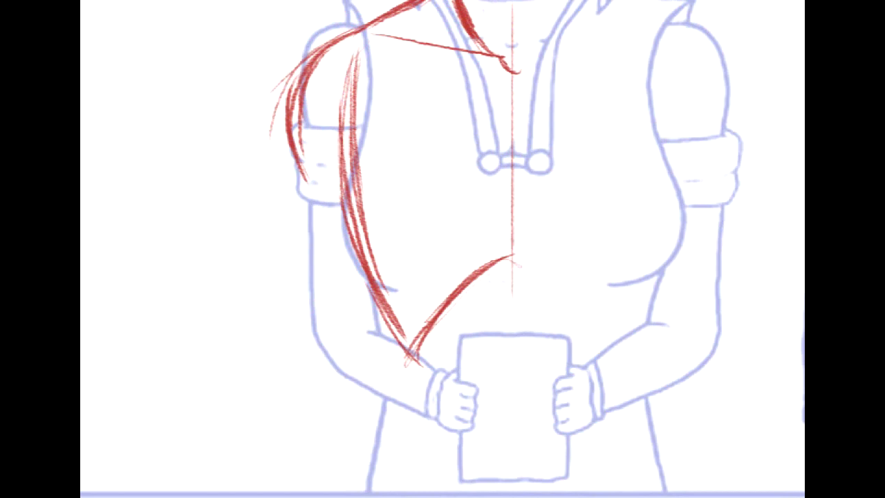
{"action": "mouse_move", "coordinate": [325, 61]}
{"action": "left_mouse_down"}
{"action": "mouse_move", "coordinate": [353, 128]}
{"action": "mouse_move", "coordinate": [380, 325]}
{"action": "left_mouse_up"}
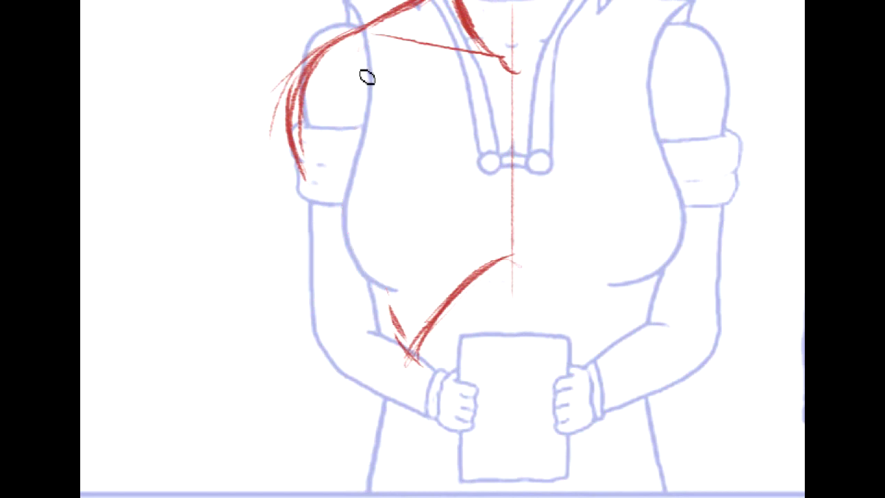
- Redraw the torso's side contour slightly further inward from the armpit to the waist, building it up with overlapping strokes
{"action": "mouse_move", "coordinate": [372, 76]}
{"action": "left_mouse_down"}
{"action": "mouse_move", "coordinate": [365, 229]}
{"action": "mouse_move", "coordinate": [407, 350]}
{"action": "left_mouse_up"}
{"action": "left_click_drag", "start_coordinate": [363, 181], "coordinate": [394, 310]}
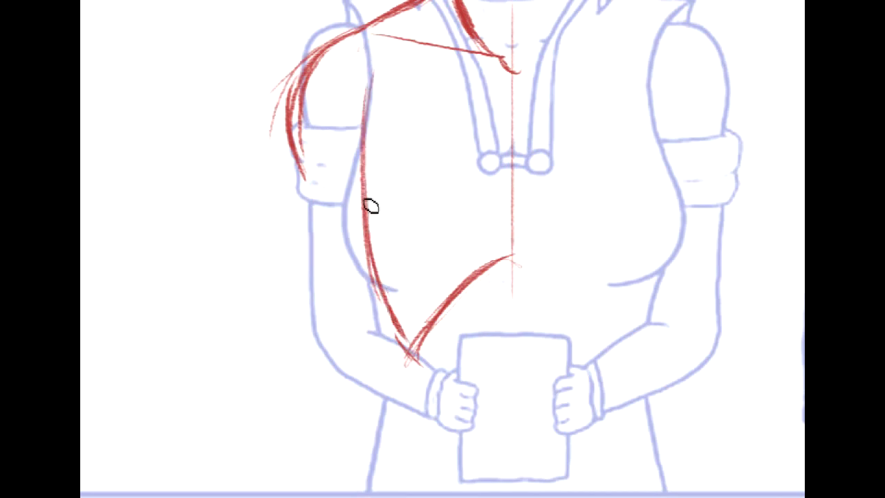
{"action": "left_click_drag", "start_coordinate": [369, 92], "coordinate": [373, 264]}
{"action": "left_click_drag", "start_coordinate": [363, 150], "coordinate": [400, 336]}
{"action": "left_click_drag", "start_coordinate": [365, 202], "coordinate": [399, 314]}
- Continue the side contour from the waist down to the hip and sketch a diagonal line from the hip across the pelvis
{"action": "scroll", "coordinate": [442, 249], "scroll_direction": "up", "scroll_amount": 3}
{"action": "scroll", "coordinate": [443, 249], "scroll_direction": "down", "scroll_amount": 5}
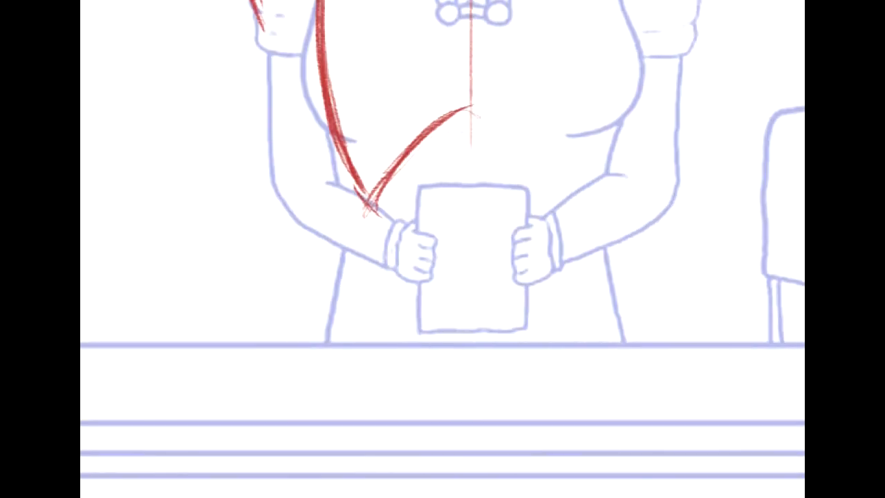
{"action": "left_click_drag", "start_coordinate": [371, 199], "coordinate": [343, 311]}
{"action": "left_click_drag", "start_coordinate": [362, 189], "coordinate": [350, 253]}
{"action": "mouse_move", "coordinate": [362, 220]}
{"action": "left_mouse_down"}
{"action": "mouse_move", "coordinate": [348, 322]}
{"action": "mouse_move", "coordinate": [330, 357]}
{"action": "left_mouse_up"}
{"action": "mouse_move", "coordinate": [358, 249]}
{"action": "left_mouse_down"}
{"action": "mouse_move", "coordinate": [331, 337]}
{"action": "mouse_move", "coordinate": [495, 421]}
{"action": "left_mouse_up"}
{"action": "left_click_drag", "start_coordinate": [422, 374], "coordinate": [505, 420]}
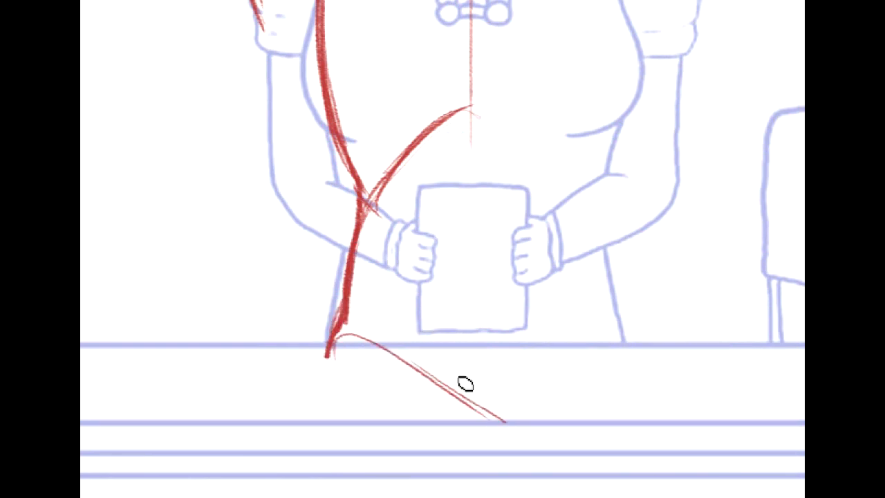
- Extend the torso's centre line down past the table edge and sketch the outer thigh line below the hip
{"action": "left_click_drag", "start_coordinate": [476, 235], "coordinate": [478, 486]}
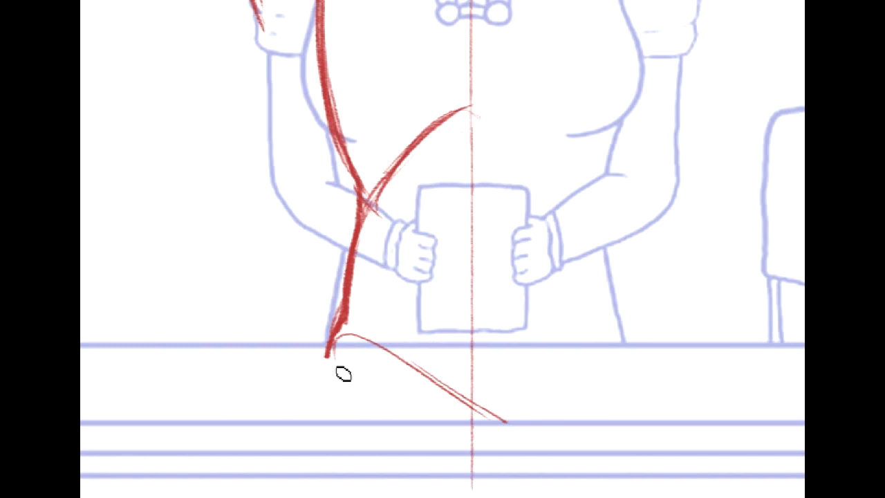
{"action": "mouse_move", "coordinate": [330, 356]}
{"action": "left_mouse_down"}
{"action": "mouse_move", "coordinate": [314, 408]}
{"action": "mouse_move", "coordinate": [336, 328]}
{"action": "left_mouse_up"}
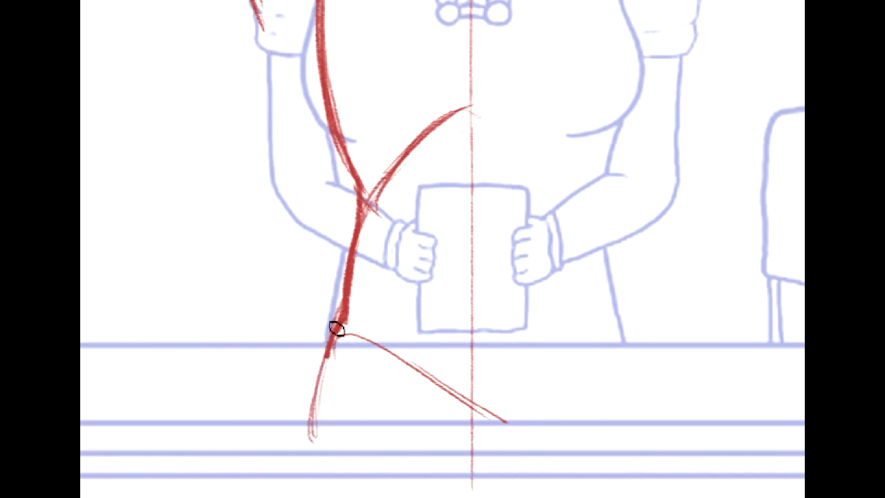
- Round off the deltoid's lower end across the sleeve, remove the stray outer shoulder strokes, and redraw a fuller outer curve
{"action": "mouse_move", "coordinate": [343, 194]}
{"action": "left_mouse_down"}
{"action": "mouse_move", "coordinate": [384, 244]}
{"action": "mouse_move", "coordinate": [467, 401]}
{"action": "mouse_move", "coordinate": [468, 359]}
{"action": "left_mouse_up"}
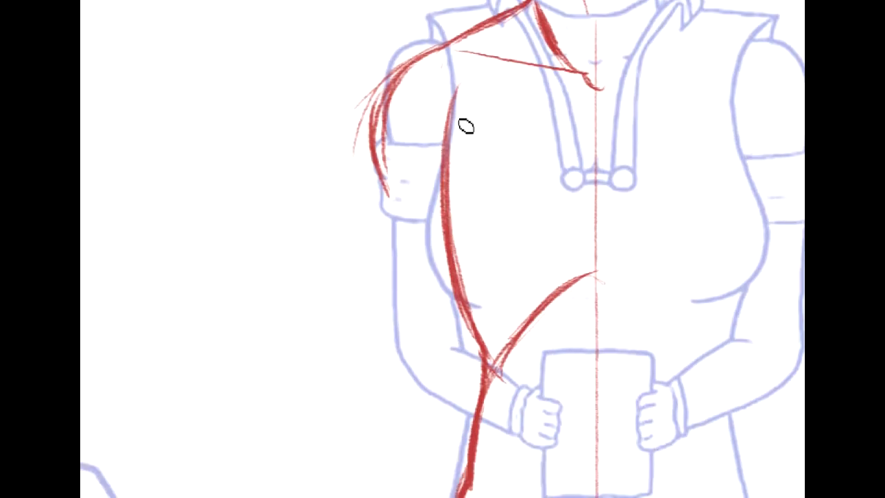
{"action": "left_click_drag", "start_coordinate": [424, 61], "coordinate": [425, 185]}
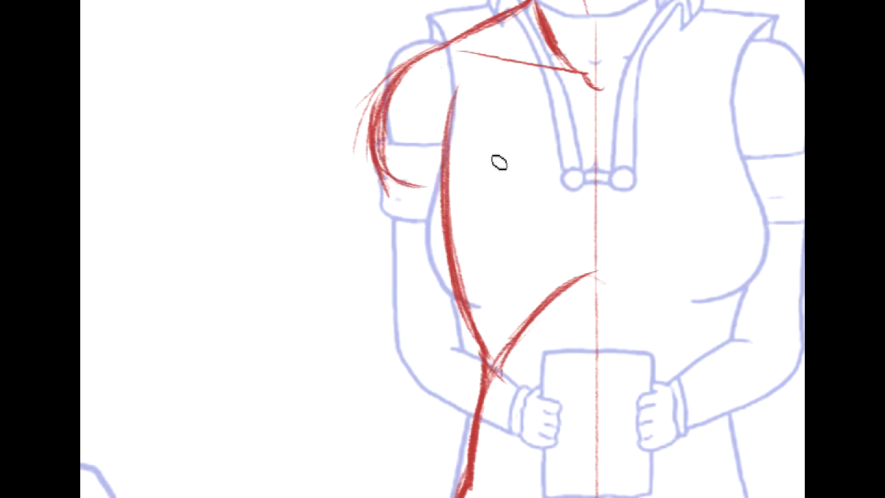
{"action": "left_click_drag", "start_coordinate": [802, 198], "coordinate": [686, 256]}
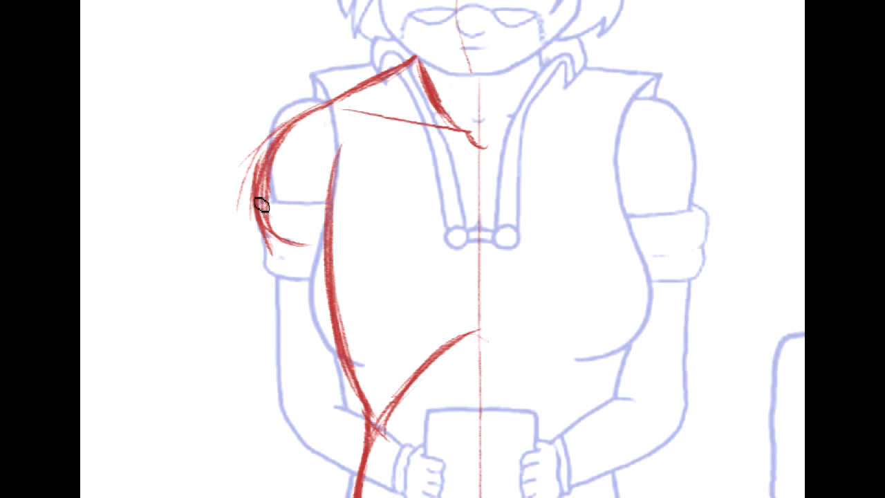
{"action": "key", "text": "ctrl+z"}
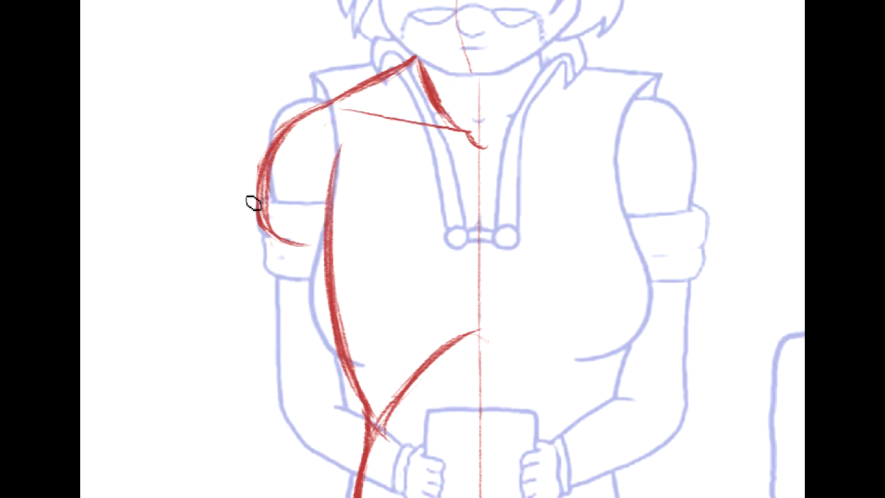
{"action": "right_click", "coordinate": [293, 118]}
{"action": "left_click", "coordinate": [278, 148]}
{"action": "mouse_move", "coordinate": [291, 125]}
{"action": "left_mouse_down"}
{"action": "mouse_move", "coordinate": [247, 209]}
{"action": "mouse_move", "coordinate": [289, 244]}
{"action": "mouse_move", "coordinate": [305, 240]}
{"action": "left_mouse_up"}
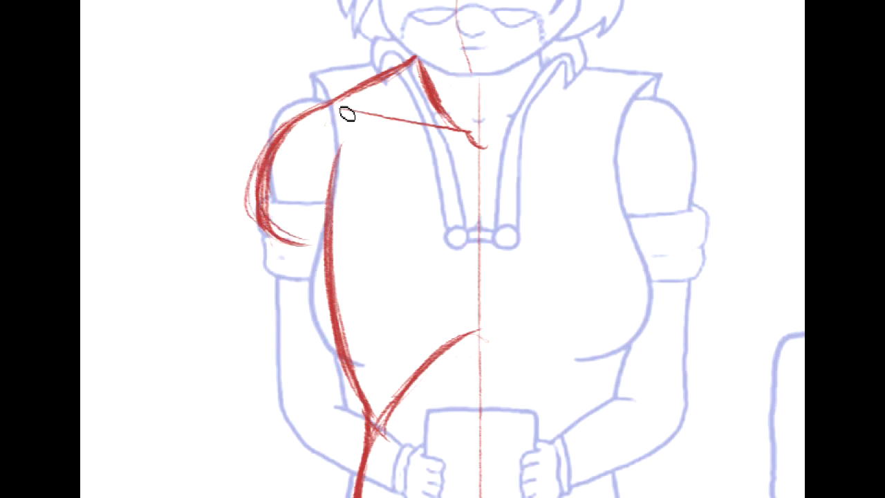
- Sketch the upper arm's outer line from below the deltoid down to the elbow and mark the elbow's form
{"action": "mouse_move", "coordinate": [415, 249]}
{"action": "left_mouse_down"}
{"action": "mouse_move", "coordinate": [309, 321]}
{"action": "mouse_move", "coordinate": [390, 430]}
{"action": "mouse_move", "coordinate": [357, 140]}
{"action": "left_mouse_up"}
{"action": "left_click_drag", "start_coordinate": [587, 192], "coordinate": [687, 192]}
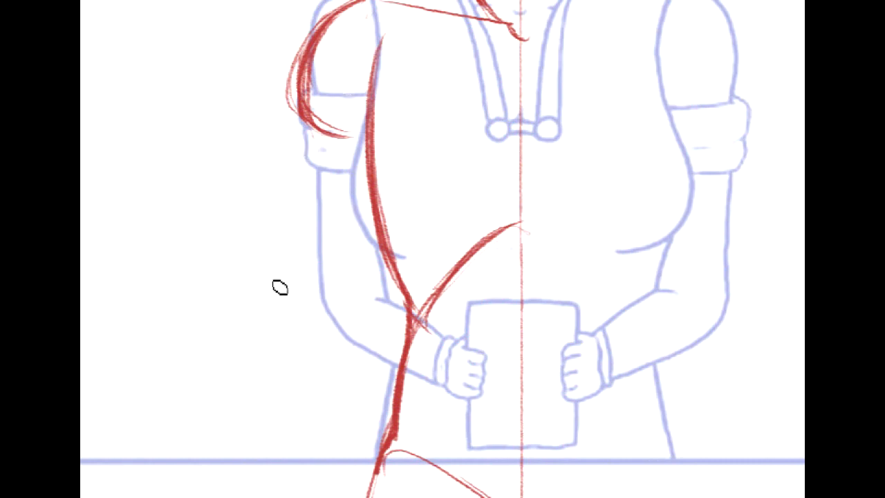
{"action": "left_click_drag", "start_coordinate": [267, 338], "coordinate": [307, 186]}
{"action": "mouse_move", "coordinate": [275, 302]}
{"action": "left_mouse_down"}
{"action": "mouse_move", "coordinate": [258, 343]}
{"action": "mouse_move", "coordinate": [298, 295]}
{"action": "mouse_move", "coordinate": [266, 228]}
{"action": "left_mouse_up"}
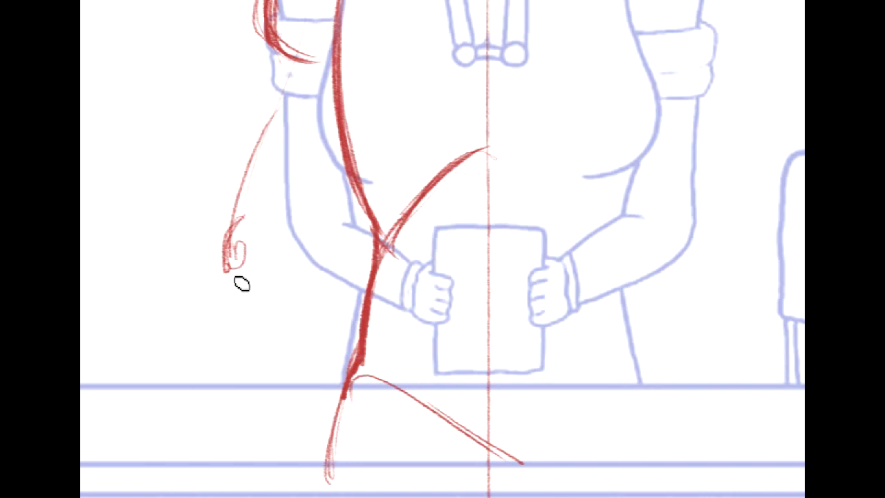
- Sketch the lower edge of the forearm from the elbow across to the hand holding the paper
{"action": "left_click_drag", "start_coordinate": [227, 273], "coordinate": [398, 288]}
{"action": "left_click_drag", "start_coordinate": [247, 274], "coordinate": [437, 317]}
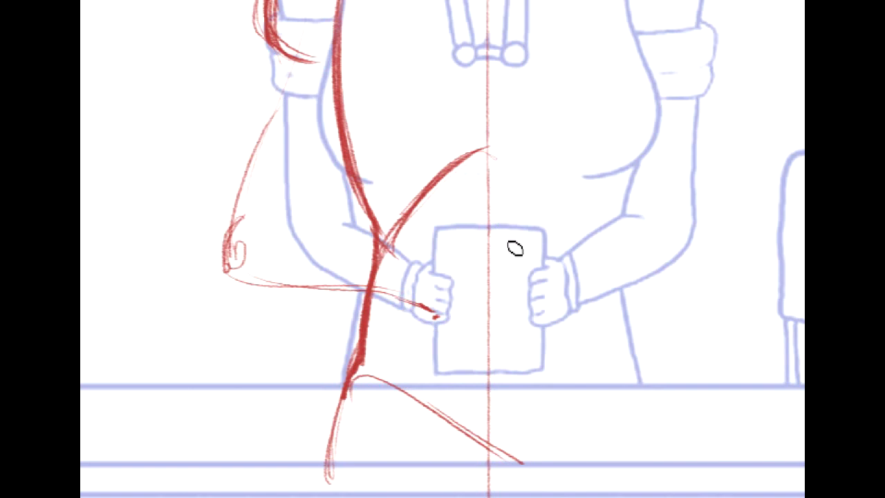
{"action": "mouse_move", "coordinate": [470, 138]}
{"action": "left_mouse_down"}
{"action": "mouse_move", "coordinate": [502, 363]}
{"action": "mouse_move", "coordinate": [499, 461]}
{"action": "mouse_move", "coordinate": [520, 72]}
{"action": "left_mouse_up"}
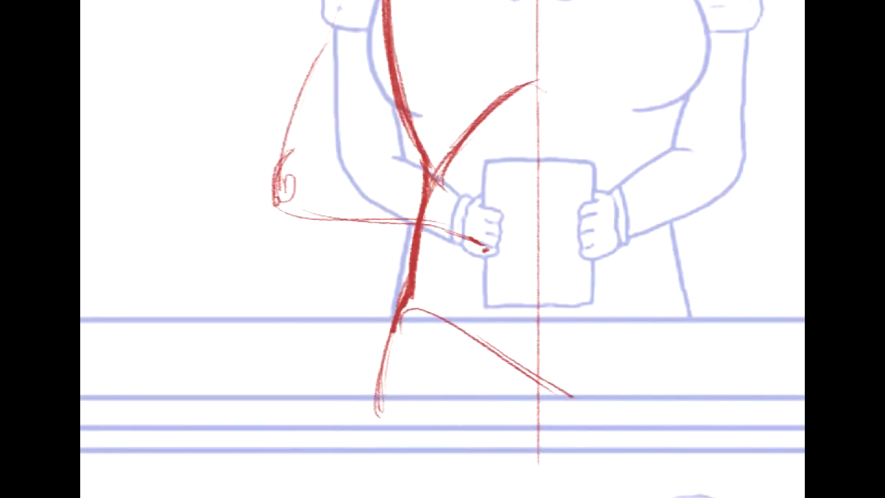
- Sketch the forearm's upper edge from the elbow over the muscle bulge toward the wrist
{"action": "left_click_drag", "start_coordinate": [477, 159], "coordinate": [510, 342]}
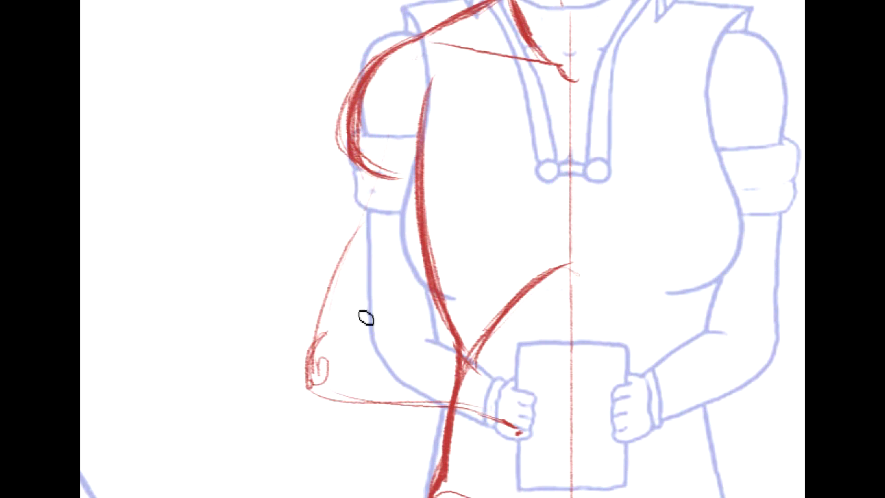
{"action": "mouse_move", "coordinate": [348, 297]}
{"action": "left_mouse_down"}
{"action": "mouse_move", "coordinate": [287, 389]}
{"action": "mouse_move", "coordinate": [292, 378]}
{"action": "left_mouse_up"}
{"action": "left_click_drag", "start_coordinate": [401, 324], "coordinate": [373, 309]}
{"action": "mouse_move", "coordinate": [316, 349]}
{"action": "left_mouse_down"}
{"action": "mouse_move", "coordinate": [370, 292]}
{"action": "mouse_move", "coordinate": [482, 384]}
{"action": "left_mouse_up"}
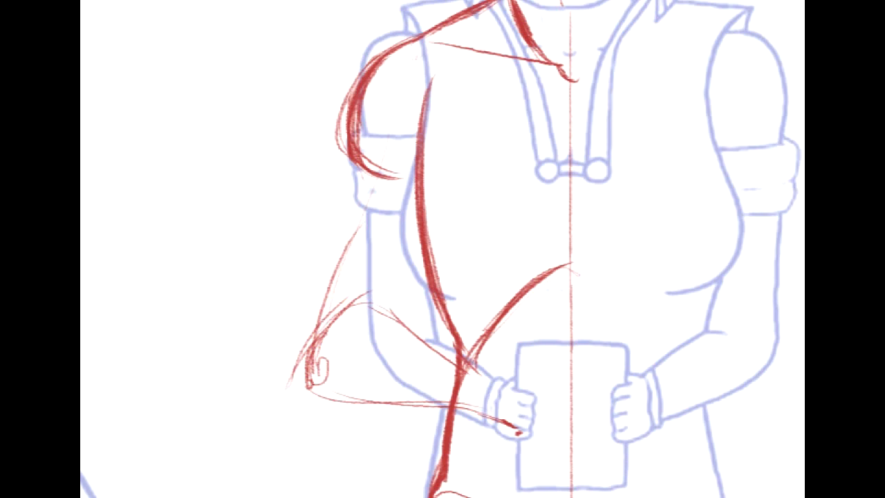
- Lighten the light-blue line art with a Hue/Saturation adjustment so that the red sketch stands out
{"action": "mouse_move", "coordinate": [573, 124]}
{"action": "left_mouse_down"}
{"action": "mouse_move", "coordinate": [492, 309]}
{"action": "mouse_move", "coordinate": [498, 472]}
{"action": "mouse_move", "coordinate": [488, 7]}
{"action": "mouse_move", "coordinate": [580, 33]}
{"action": "mouse_move", "coordinate": [522, 116]}
{"action": "left_mouse_up"}
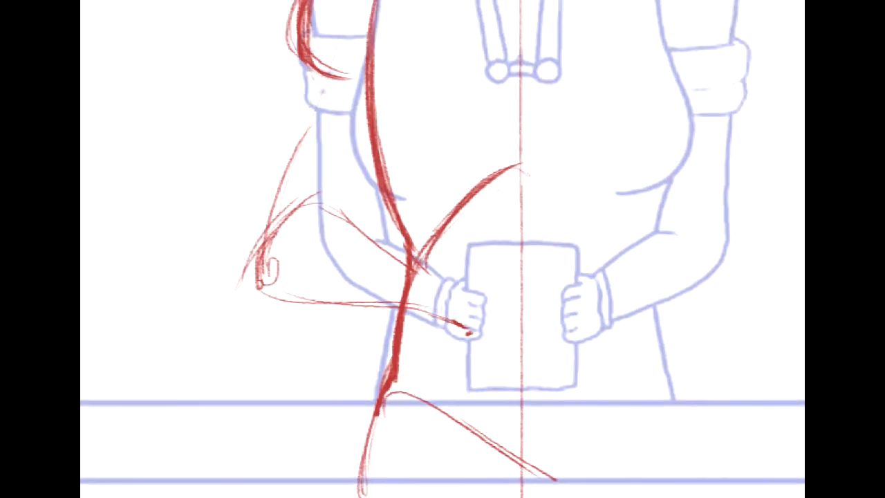
{"action": "key", "text": "ctrl+u"}
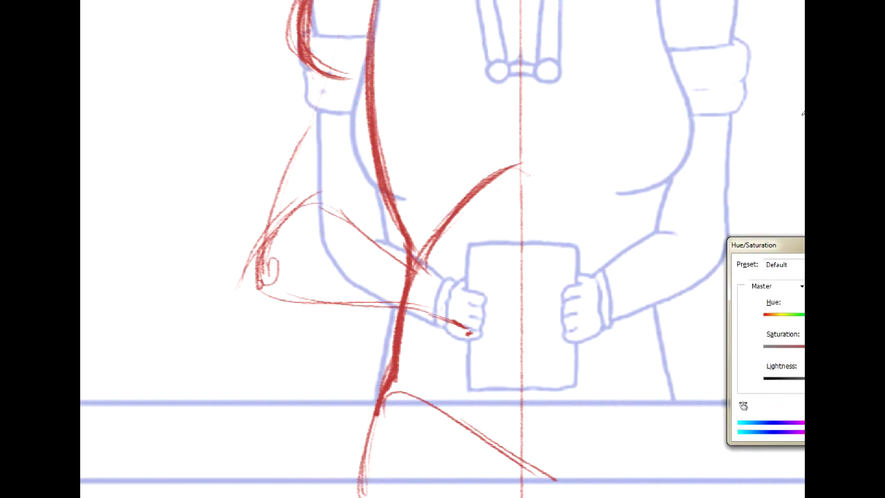
{"action": "left_click_drag", "start_coordinate": [853, 382], "coordinate": [867, 382]}
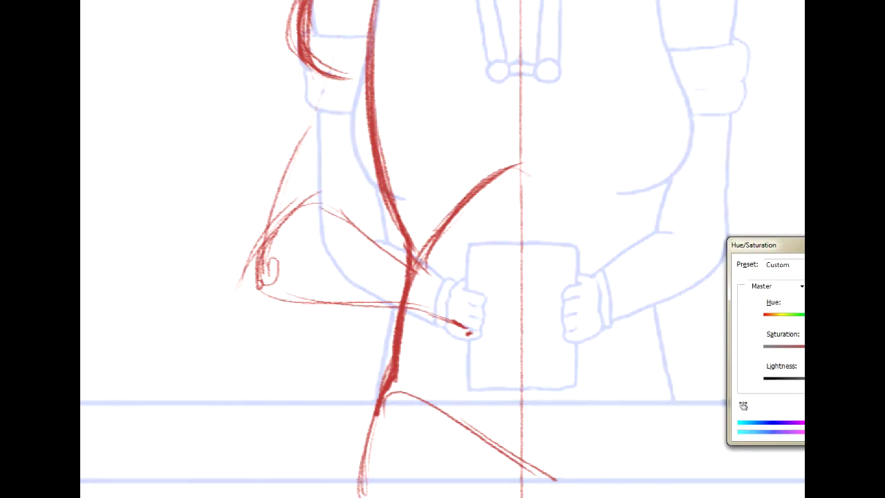
{"action": "key", "text": "Return"}
- Strengthen the forearm's outline with heavier strokes around the elbow, along the upper edge and along the lower edge
{"action": "mouse_move", "coordinate": [484, 104]}
{"action": "left_mouse_down"}
{"action": "mouse_move", "coordinate": [450, 210]}
{"action": "mouse_move", "coordinate": [450, 329]}
{"action": "mouse_move", "coordinate": [509, 436]}
{"action": "mouse_move", "coordinate": [484, 154]}
{"action": "mouse_move", "coordinate": [492, 228]}
{"action": "left_mouse_up"}
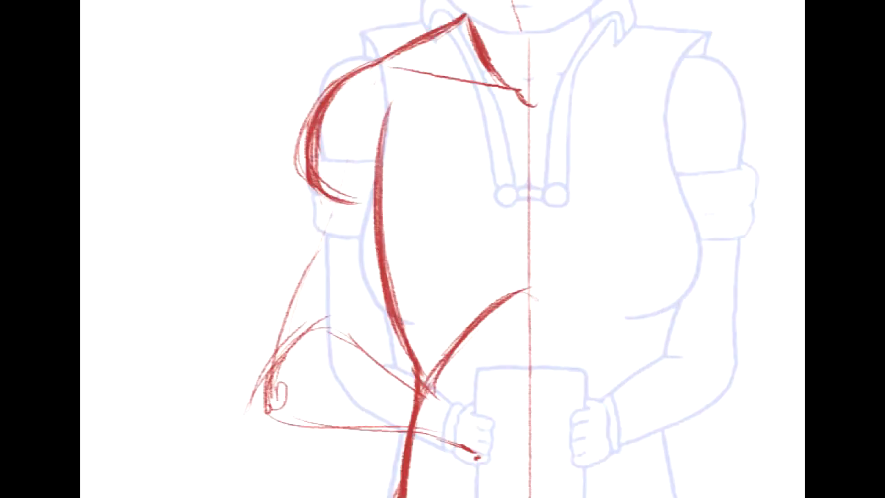
{"action": "mouse_move", "coordinate": [484, 290]}
{"action": "left_mouse_down"}
{"action": "mouse_move", "coordinate": [484, 75]}
{"action": "mouse_move", "coordinate": [450, 290]}
{"action": "mouse_move", "coordinate": [508, 313]}
{"action": "mouse_move", "coordinate": [509, 290]}
{"action": "left_mouse_up"}
{"action": "left_click_drag", "start_coordinate": [351, 286], "coordinate": [297, 345]}
{"action": "left_click_drag", "start_coordinate": [332, 299], "coordinate": [280, 395]}
{"action": "mouse_move", "coordinate": [342, 298]}
{"action": "left_mouse_down"}
{"action": "mouse_move", "coordinate": [388, 314]}
{"action": "mouse_move", "coordinate": [453, 370]}
{"action": "left_mouse_up"}
{"action": "left_click_drag", "start_coordinate": [408, 409], "coordinate": [282, 393]}
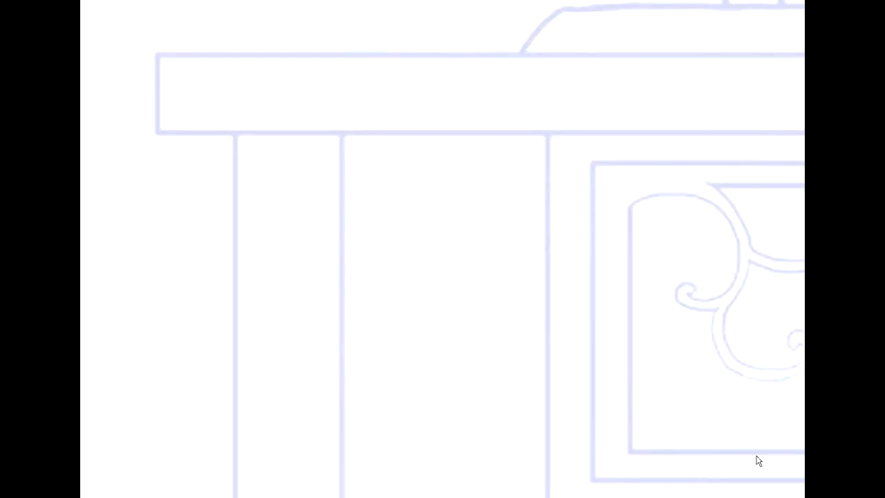
- Draw the upper arm's outer line from the deltoid to the elbow and its inner line from the torso to the forearm
{"action": "scroll", "coordinate": [759, 460], "scroll_direction": "down", "scroll_amount": 2}
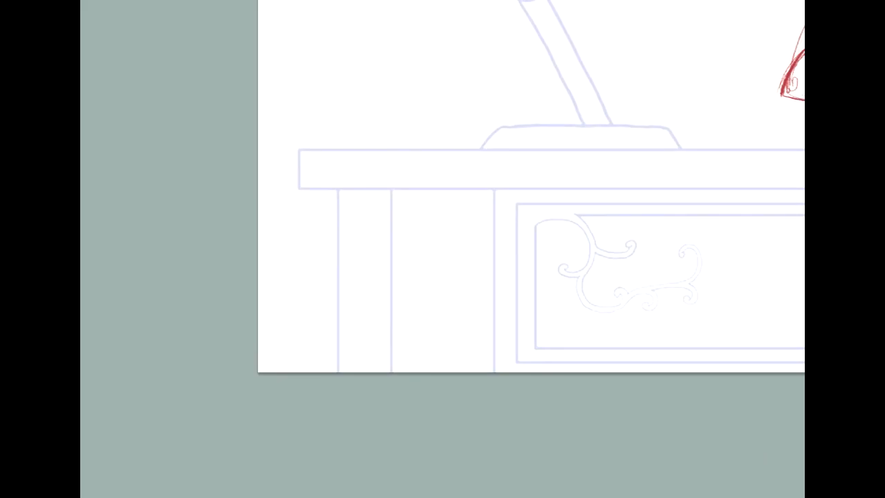
{"action": "left_click_drag", "start_coordinate": [746, 69], "coordinate": [533, 338]}
{"action": "mouse_move", "coordinate": [733, 338]}
{"action": "left_mouse_down"}
{"action": "mouse_move", "coordinate": [513, 304]}
{"action": "mouse_move", "coordinate": [531, 283]}
{"action": "left_mouse_up"}
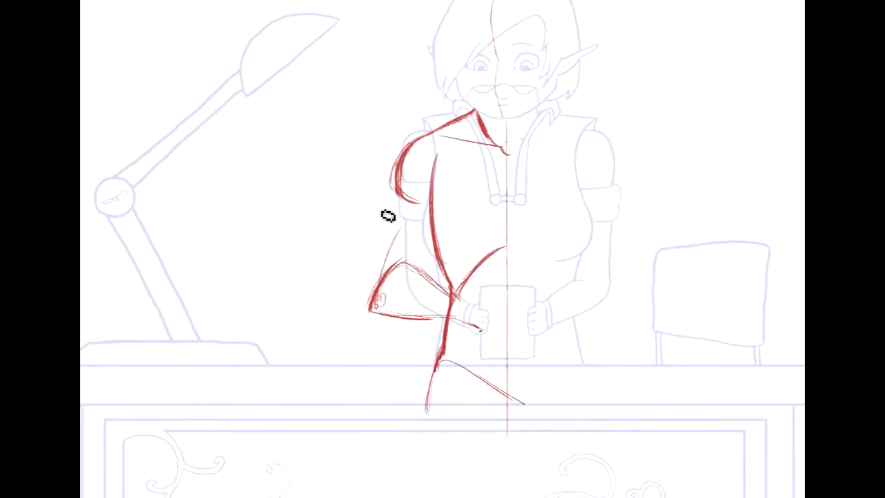
{"action": "mouse_move", "coordinate": [385, 252]}
{"action": "left_mouse_down"}
{"action": "mouse_move", "coordinate": [401, 205]}
{"action": "mouse_move", "coordinate": [386, 263]}
{"action": "mouse_move", "coordinate": [403, 201]}
{"action": "mouse_move", "coordinate": [374, 309]}
{"action": "left_mouse_up"}
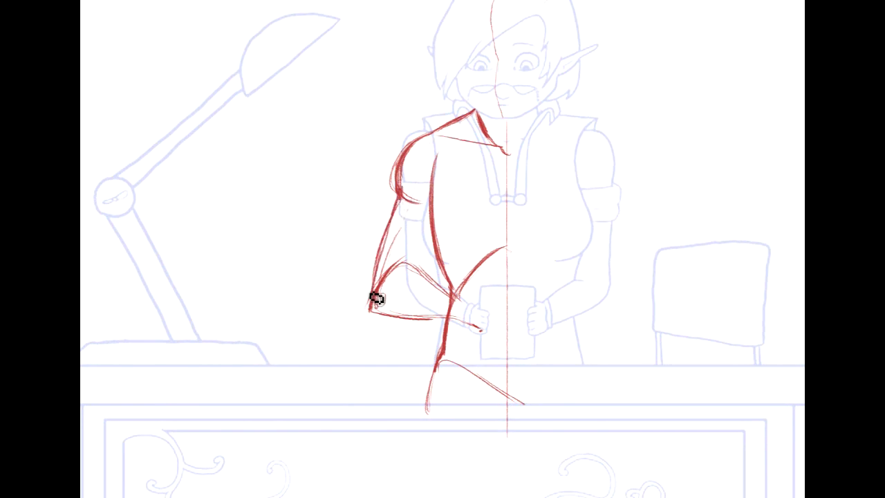
{"action": "mouse_move", "coordinate": [433, 237]}
{"action": "left_mouse_down"}
{"action": "mouse_move", "coordinate": [422, 275]}
{"action": "mouse_move", "coordinate": [440, 229]}
{"action": "mouse_move", "coordinate": [425, 277]}
{"action": "mouse_move", "coordinate": [435, 239]}
{"action": "left_mouse_up"}
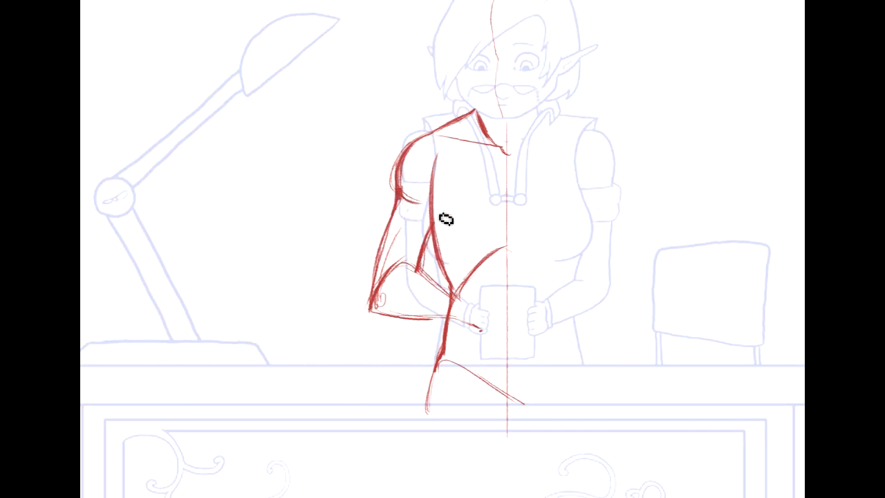
{"action": "left_click_drag", "start_coordinate": [423, 268], "coordinate": [437, 233]}
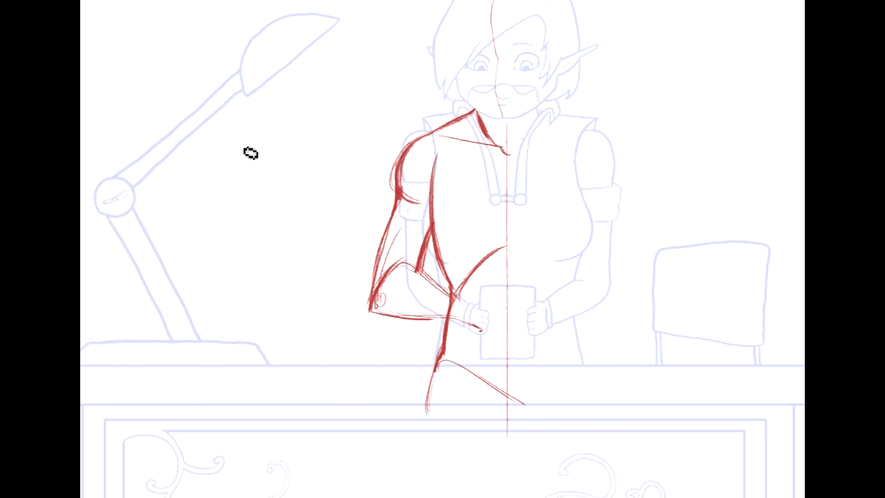
- Sketch a separate example arm with shoulder, elbow joint, forearm and open hand in the space between the lamp and the figure
{"action": "mouse_move", "coordinate": [254, 144]}
{"action": "left_mouse_down"}
{"action": "mouse_move", "coordinate": [341, 81]}
{"action": "mouse_move", "coordinate": [256, 143]}
{"action": "mouse_move", "coordinate": [256, 160]}
{"action": "left_mouse_up"}
{"action": "left_click_drag", "start_coordinate": [361, 124], "coordinate": [277, 171]}
{"action": "mouse_move", "coordinate": [225, 272]}
{"action": "left_mouse_down"}
{"action": "mouse_move", "coordinate": [253, 151]}
{"action": "mouse_move", "coordinate": [277, 173]}
{"action": "left_mouse_up"}
{"action": "mouse_move", "coordinate": [257, 227]}
{"action": "left_mouse_down"}
{"action": "mouse_move", "coordinate": [277, 179]}
{"action": "mouse_move", "coordinate": [229, 279]}
{"action": "left_mouse_up"}
{"action": "mouse_move", "coordinate": [259, 327]}
{"action": "left_mouse_down"}
{"action": "mouse_move", "coordinate": [235, 269]}
{"action": "mouse_move", "coordinate": [283, 281]}
{"action": "mouse_move", "coordinate": [254, 356]}
{"action": "mouse_move", "coordinate": [292, 366]}
{"action": "mouse_move", "coordinate": [280, 332]}
{"action": "left_mouse_up"}
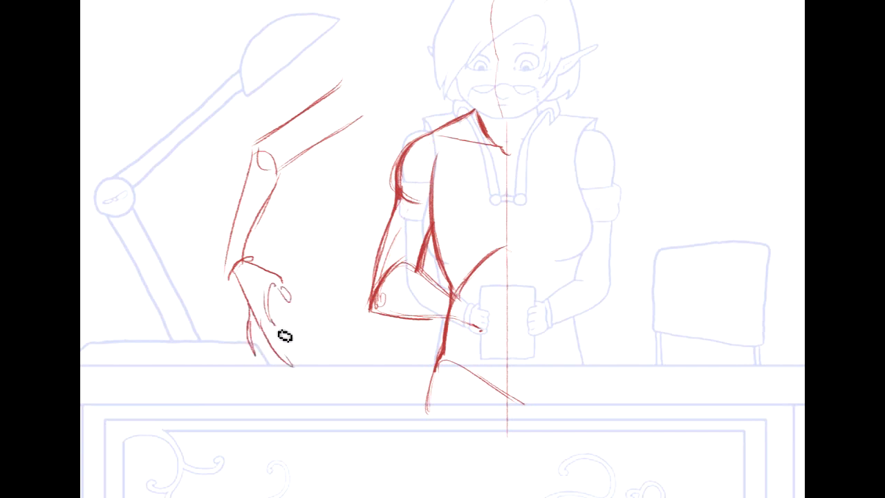
{"action": "mouse_move", "coordinate": [357, 75]}
{"action": "left_mouse_down"}
{"action": "mouse_move", "coordinate": [379, 85]}
{"action": "mouse_move", "coordinate": [372, 73]}
{"action": "left_mouse_up"}
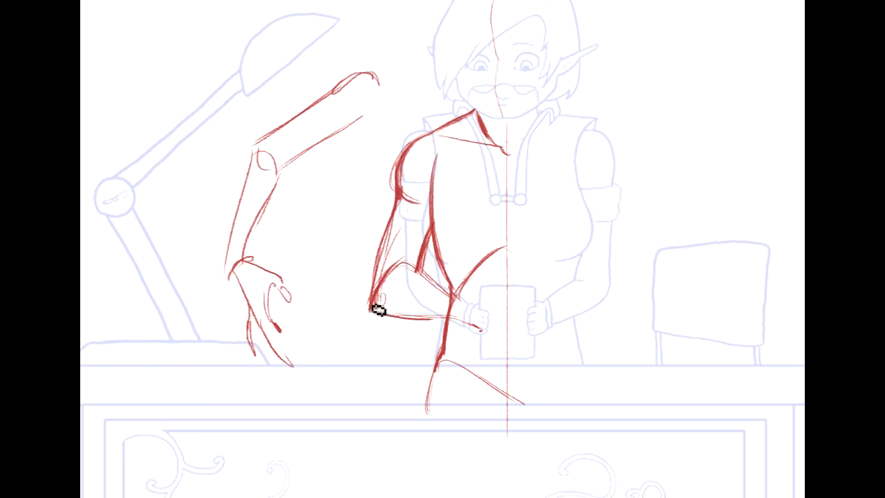
- Refine the figure's forearm contours and sketch the wrist and hand gripping the vertical edge of the paper
{"action": "mouse_move", "coordinate": [392, 273]}
{"action": "left_mouse_down"}
{"action": "mouse_move", "coordinate": [476, 315]}
{"action": "mouse_move", "coordinate": [484, 308]}
{"action": "left_mouse_up"}
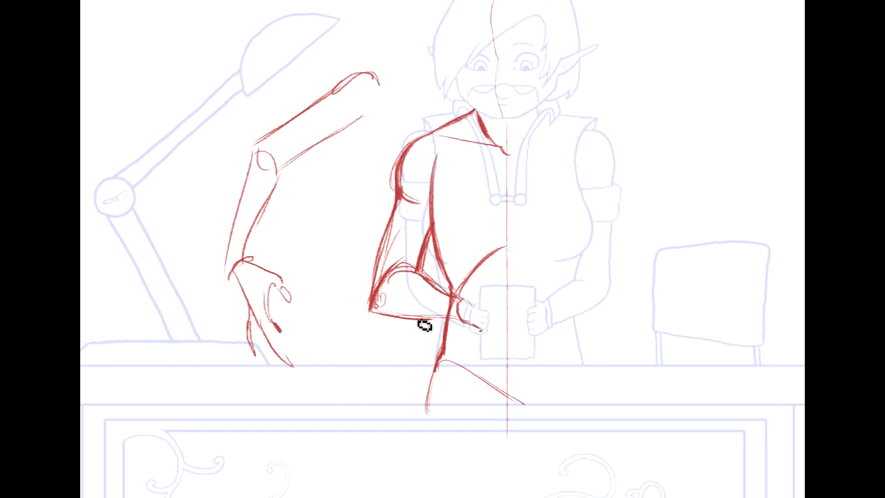
{"action": "left_click_drag", "start_coordinate": [427, 327], "coordinate": [467, 330]}
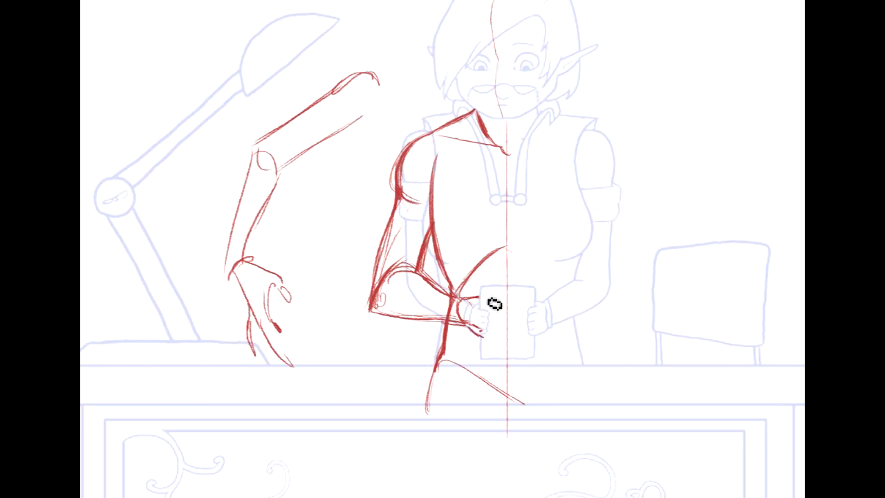
{"action": "left_click_drag", "start_coordinate": [489, 348], "coordinate": [490, 293]}
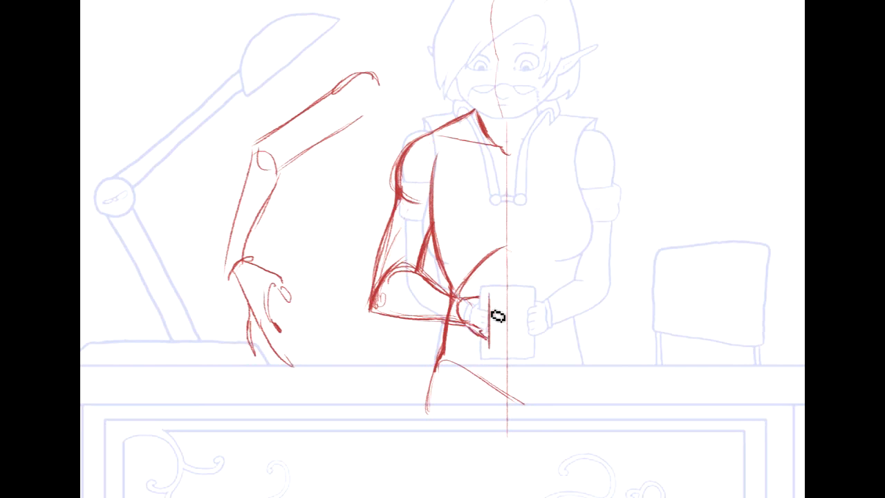
{"action": "left_click_drag", "start_coordinate": [478, 298], "coordinate": [492, 298]}
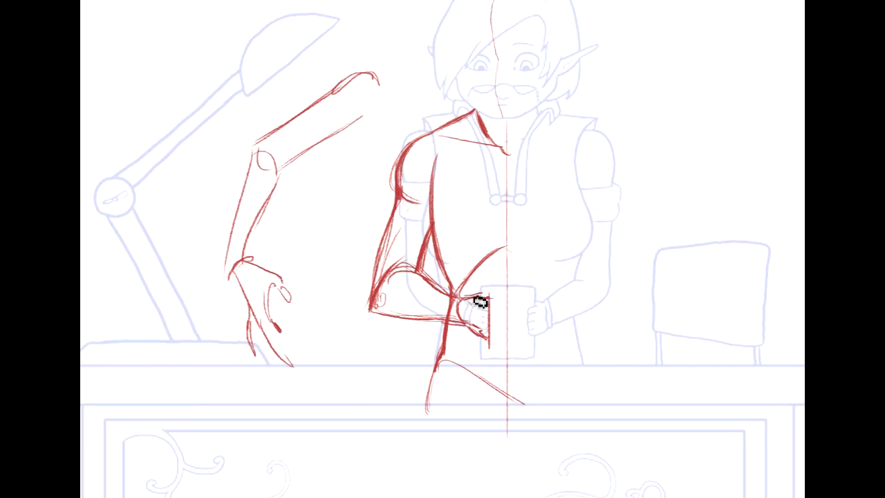
- Mark the armpit crease where the chest meets the arm and add an oval wrist joint to the example arm
{"action": "left_click_drag", "start_coordinate": [656, 258], "coordinate": [628, 309]}
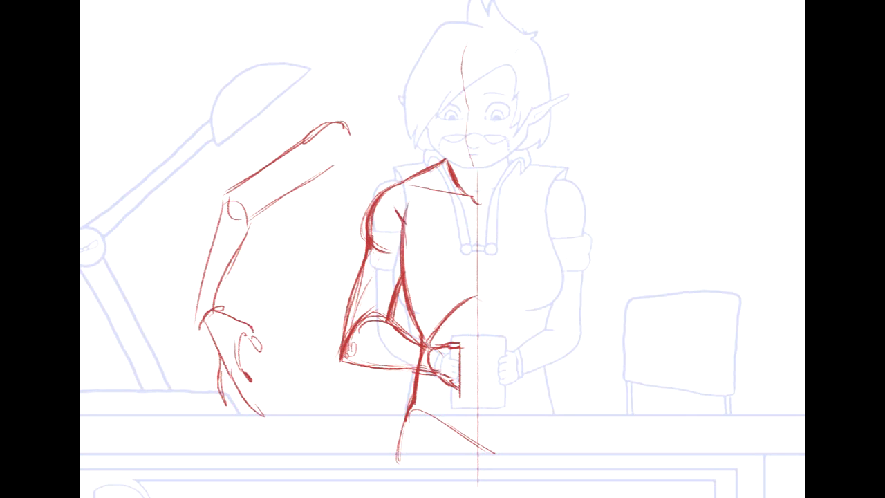
{"action": "mouse_move", "coordinate": [442, 249]}
{"action": "left_mouse_down"}
{"action": "mouse_move", "coordinate": [409, 257]}
{"action": "mouse_move", "coordinate": [505, 232]}
{"action": "mouse_move", "coordinate": [542, 202]}
{"action": "mouse_move", "coordinate": [372, 240]}
{"action": "left_mouse_up"}
{"action": "mouse_move", "coordinate": [582, 360]}
{"action": "left_mouse_down"}
{"action": "mouse_move", "coordinate": [706, 405]}
{"action": "mouse_move", "coordinate": [711, 360]}
{"action": "left_mouse_up"}
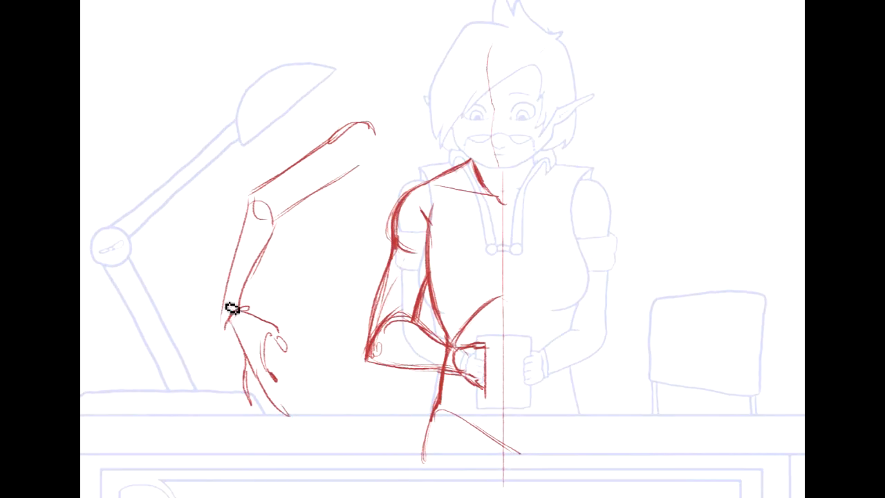
{"action": "mouse_move", "coordinate": [234, 317]}
{"action": "left_mouse_down"}
{"action": "mouse_move", "coordinate": [236, 289]}
{"action": "mouse_move", "coordinate": [251, 371]}
{"action": "mouse_move", "coordinate": [274, 344]}
{"action": "left_mouse_up"}
{"action": "left_click_drag", "start_coordinate": [160, 351], "coordinate": [148, 277]}
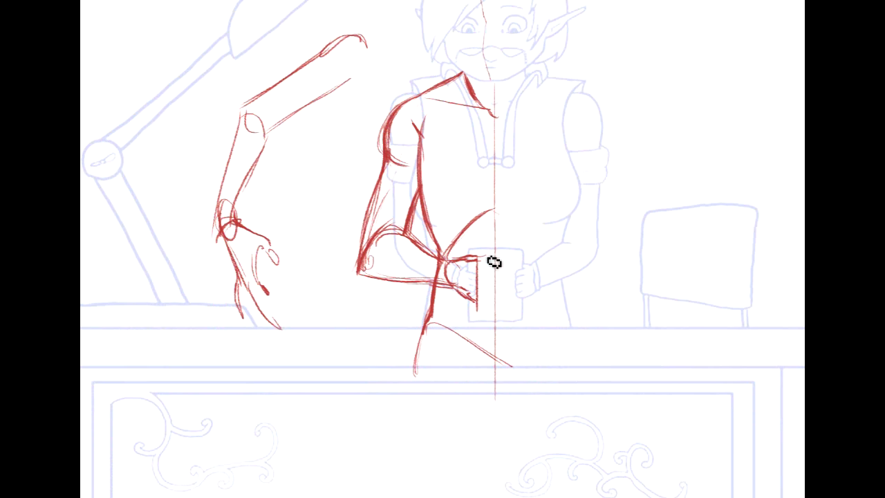
{"action": "mouse_move", "coordinate": [443, 248]}
{"action": "left_mouse_down"}
{"action": "mouse_move", "coordinate": [392, 232]}
{"action": "mouse_move", "coordinate": [455, 354]}
{"action": "mouse_move", "coordinate": [451, 377]}
{"action": "left_mouse_up"}
{"action": "left_click_drag", "start_coordinate": [497, 404], "coordinate": [417, 300]}
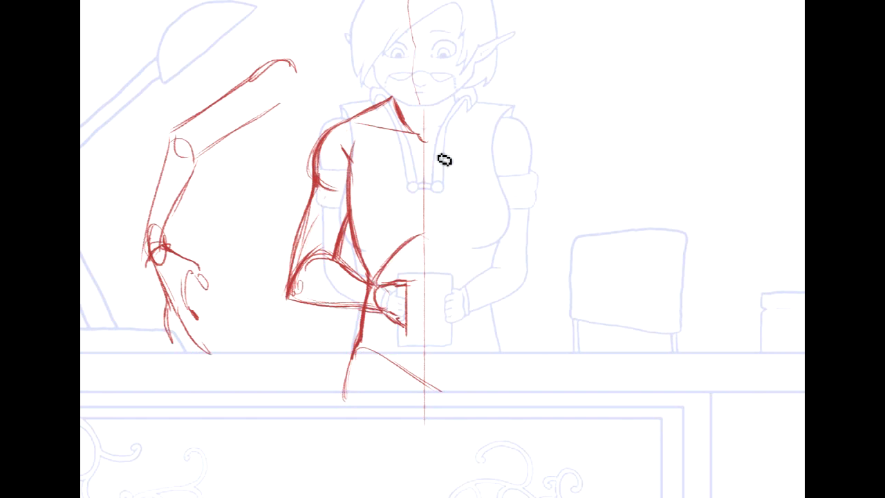
{"action": "left_click_drag", "start_coordinate": [309, 129], "coordinate": [354, 146]}
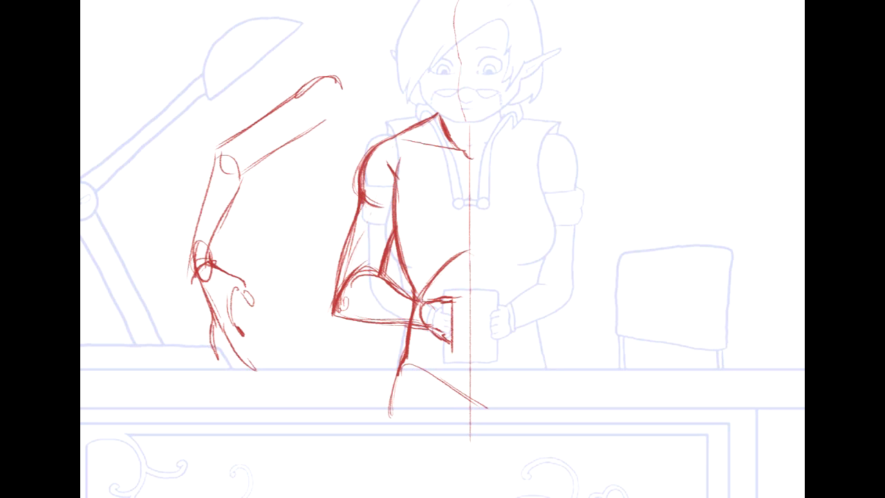
{"action": "left_click_drag", "start_coordinate": [779, 223], "coordinate": [790, 257]}
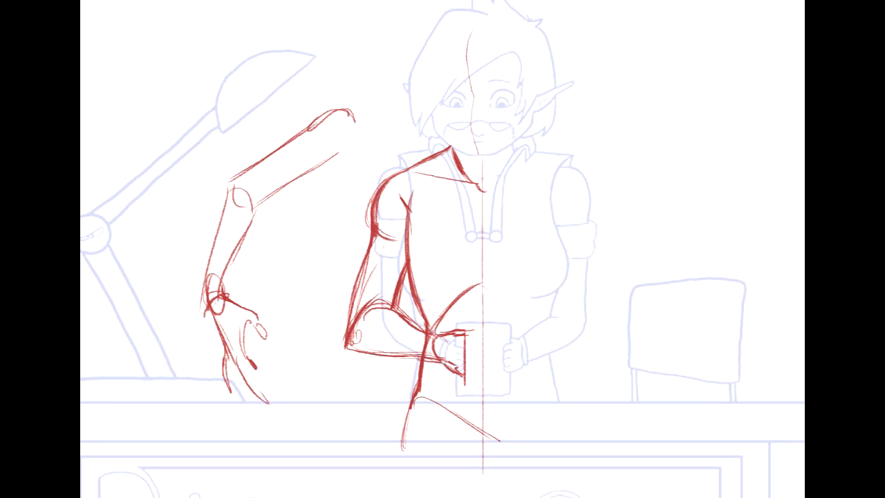
- Sketch a three-quarter-view rib cage in the empty space above the chair, with side lines, a centre line and the lower rib arch
{"action": "mouse_move", "coordinate": [590, 59]}
{"action": "left_mouse_down"}
{"action": "mouse_move", "coordinate": [559, 2]}
{"action": "mouse_move", "coordinate": [652, 89]}
{"action": "mouse_move", "coordinate": [506, 104]}
{"action": "left_mouse_up"}
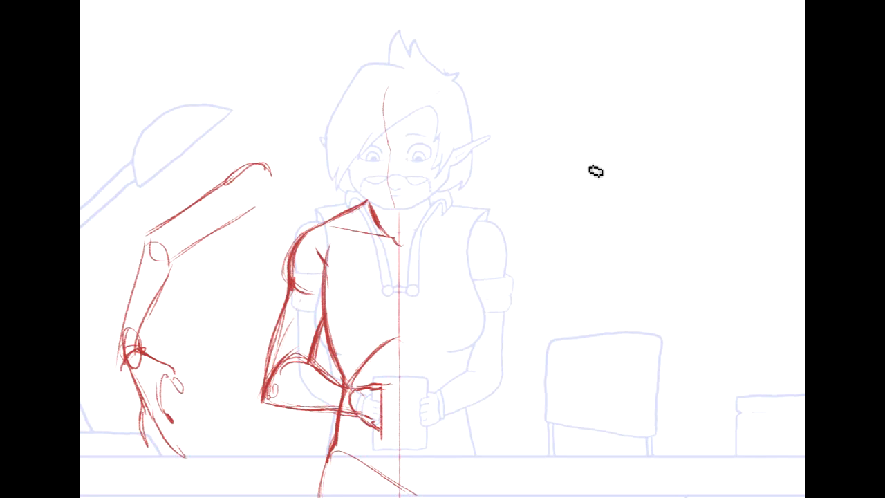
{"action": "mouse_move", "coordinate": [571, 104]}
{"action": "left_mouse_down"}
{"action": "mouse_move", "coordinate": [615, 218]}
{"action": "mouse_move", "coordinate": [626, 158]}
{"action": "left_mouse_up"}
{"action": "left_click_drag", "start_coordinate": [593, 88], "coordinate": [660, 187]}
{"action": "left_click_drag", "start_coordinate": [674, 118], "coordinate": [662, 188]}
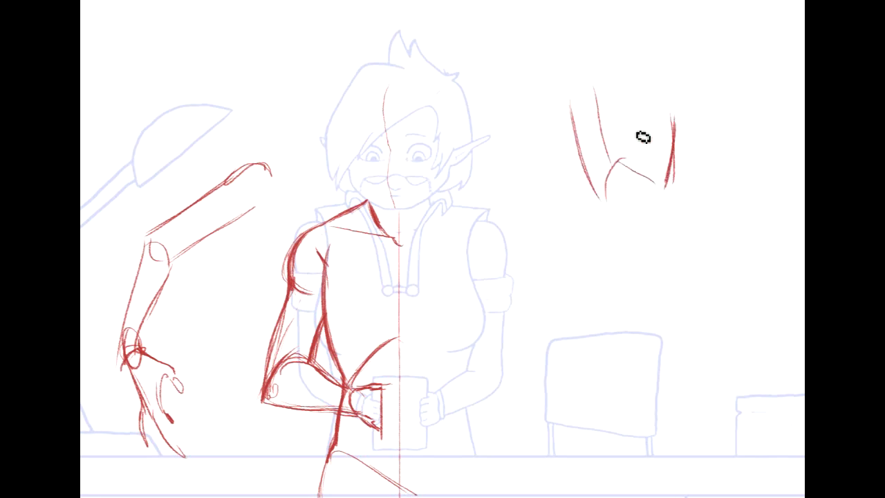
- Sketch the pelvis block below the example rib cage, with a curved hip line, side edges and a slanted lower edge
{"action": "left_click_drag", "start_coordinate": [607, 214], "coordinate": [554, 268]}
{"action": "left_click_drag", "start_coordinate": [602, 216], "coordinate": [557, 267]}
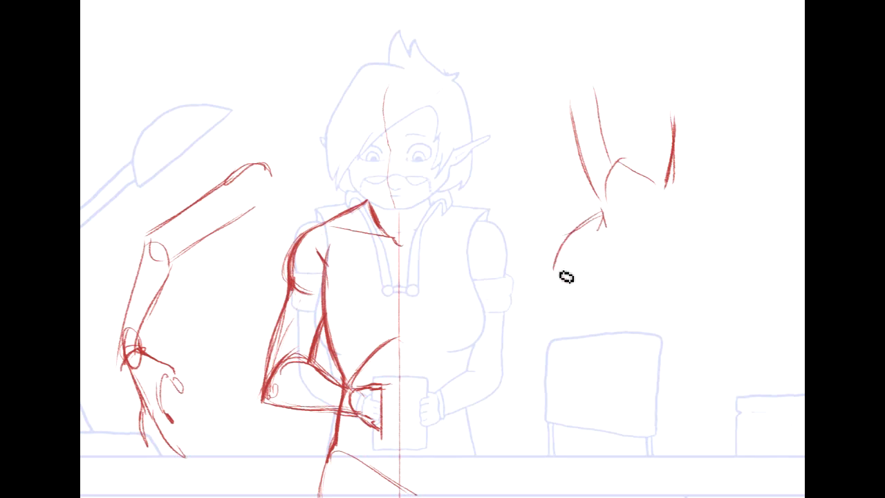
{"action": "left_click_drag", "start_coordinate": [668, 199], "coordinate": [668, 286]}
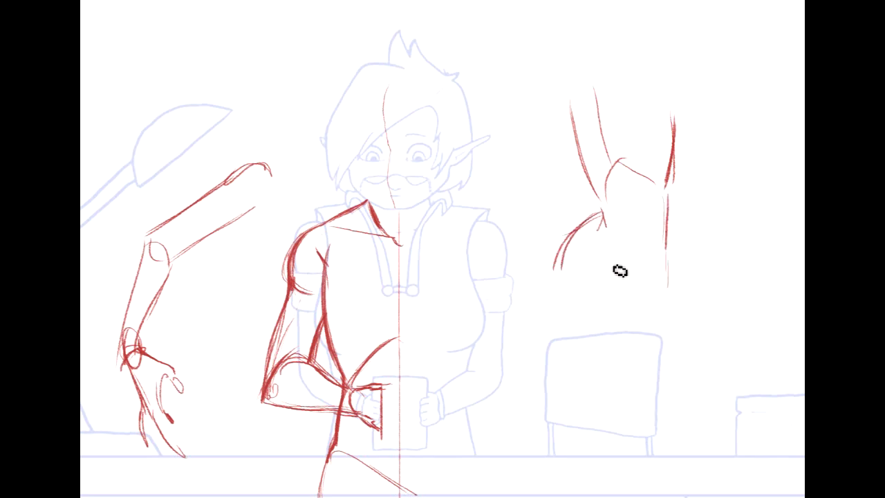
{"action": "left_click_drag", "start_coordinate": [568, 240], "coordinate": [589, 294]}
{"action": "left_click_drag", "start_coordinate": [600, 298], "coordinate": [676, 270]}
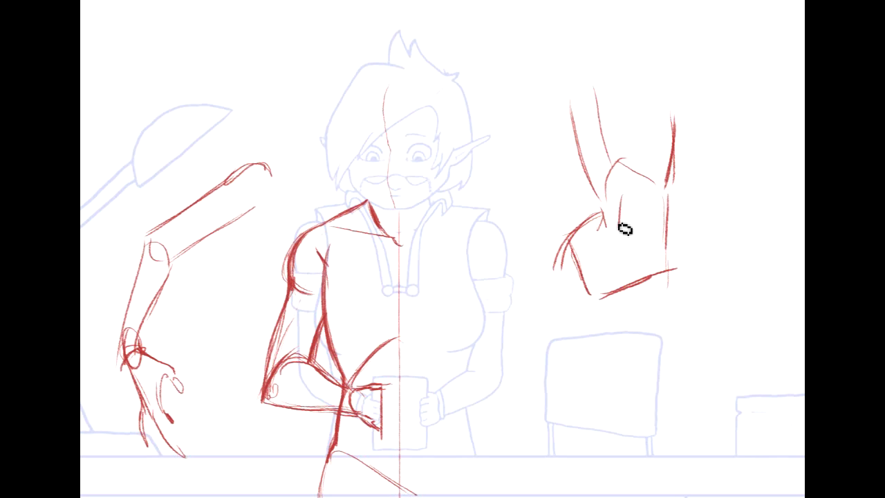
- Add the abdomen's centre line and waist accent to the example torso and close its top with shoulder edges
{"action": "left_click_drag", "start_coordinate": [616, 229], "coordinate": [611, 264]}
{"action": "left_click_drag", "start_coordinate": [600, 202], "coordinate": [597, 225]}
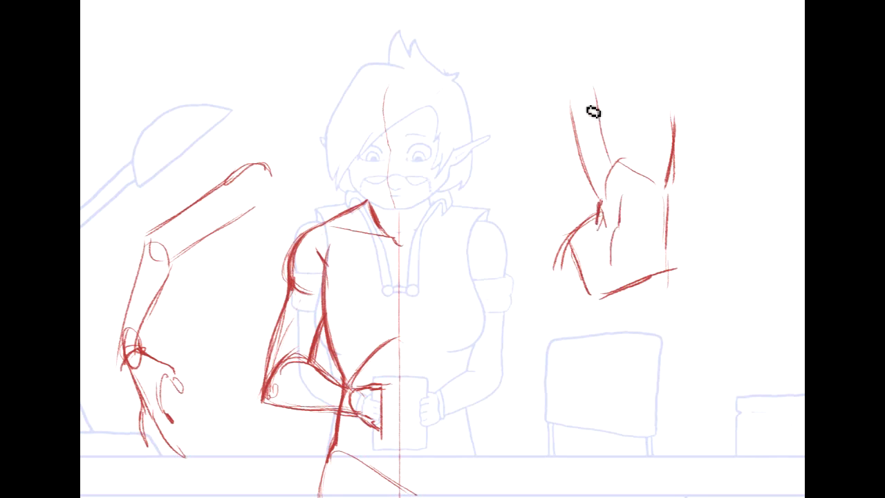
{"action": "mouse_move", "coordinate": [595, 87]}
{"action": "left_mouse_down"}
{"action": "mouse_move", "coordinate": [566, 119]}
{"action": "mouse_move", "coordinate": [689, 107]}
{"action": "left_mouse_up"}
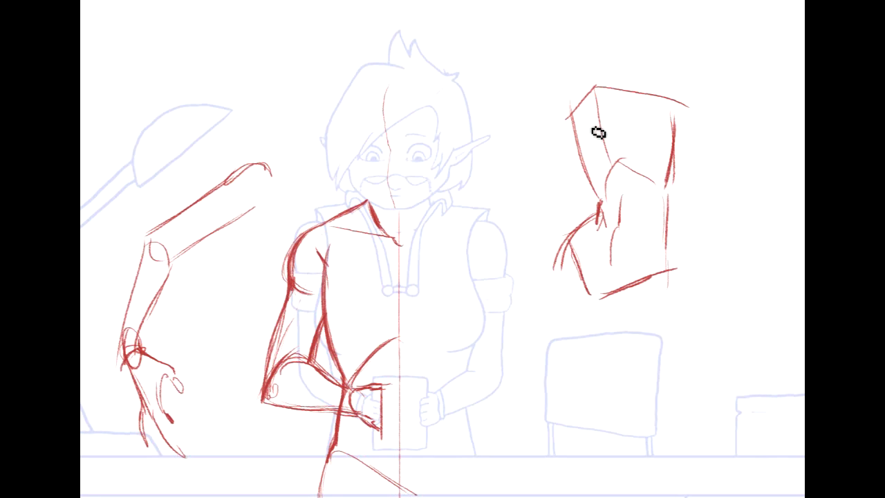
{"action": "left_click_drag", "start_coordinate": [596, 129], "coordinate": [590, 123]}
{"action": "mouse_move", "coordinate": [651, 106]}
{"action": "left_mouse_down"}
{"action": "mouse_move", "coordinate": [655, 157]}
{"action": "mouse_move", "coordinate": [644, 106]}
{"action": "mouse_move", "coordinate": [663, 129]}
{"action": "mouse_move", "coordinate": [640, 128]}
{"action": "mouse_move", "coordinate": [665, 132]}
{"action": "mouse_move", "coordinate": [636, 122]}
{"action": "left_mouse_up"}
{"action": "left_click_drag", "start_coordinate": [594, 141], "coordinate": [591, 132]}
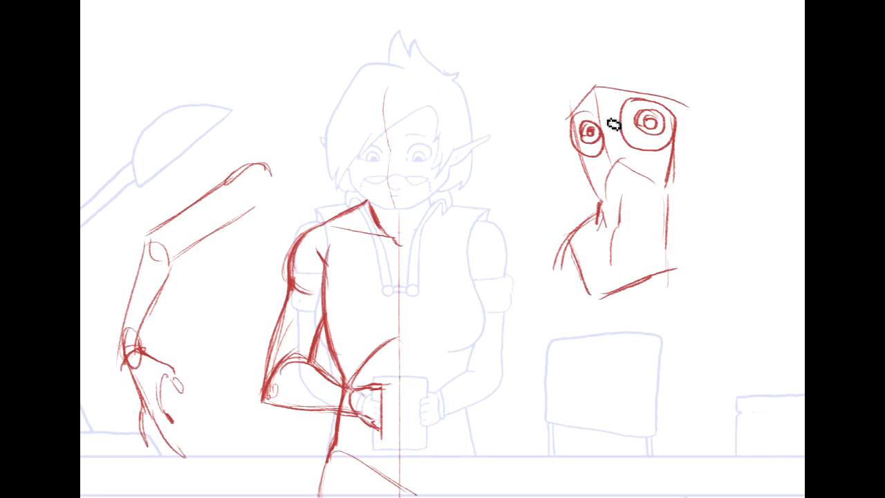
{"action": "left_click_drag", "start_coordinate": [667, 187], "coordinate": [674, 109]}
{"action": "key", "text": "Delete"}
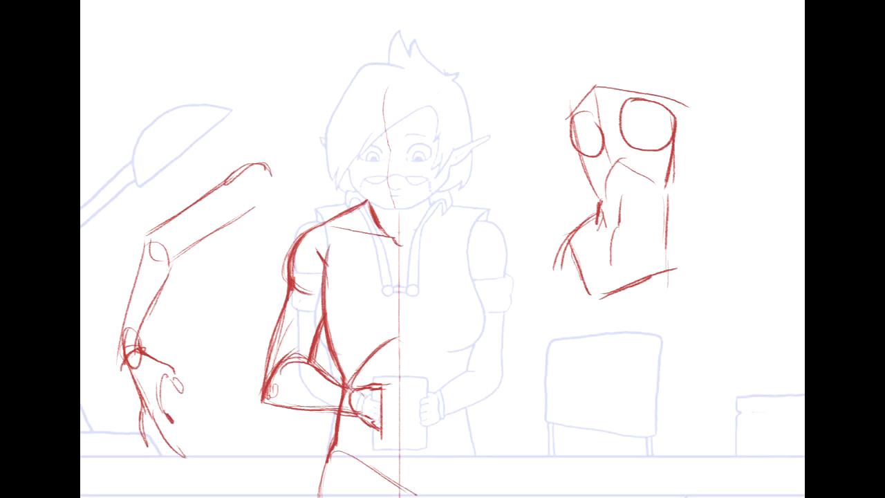
{"action": "key", "text": "ctrl+z"}
{"action": "key", "text": "ctrl+z"}
{"action": "key", "text": "ctrl+z"}
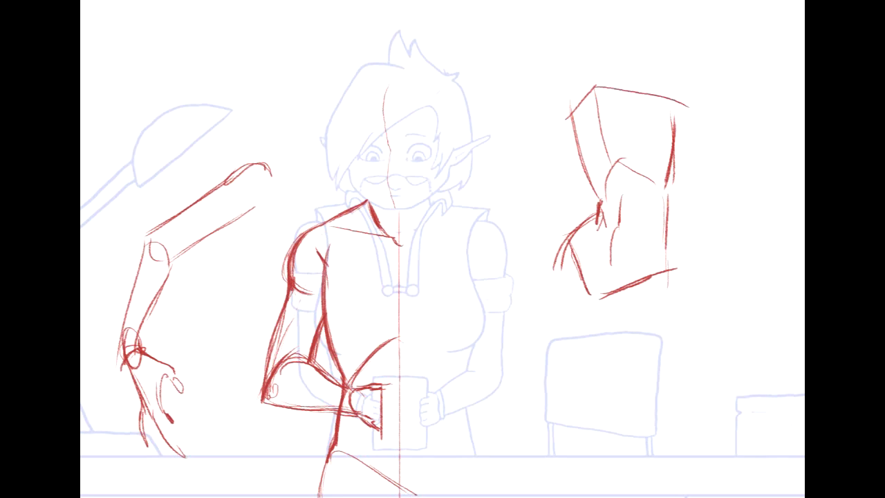
{"action": "left_click_drag", "start_coordinate": [879, 243], "coordinate": [799, 277]}
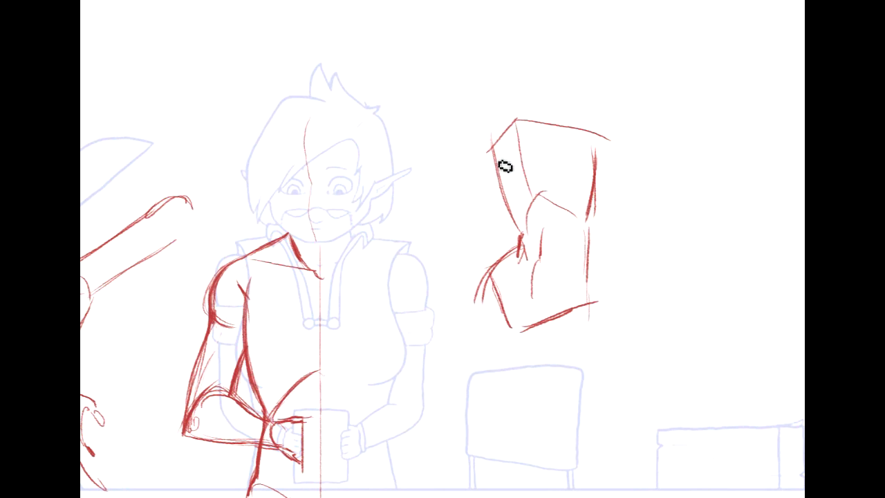
- Sketch rounded breast forms on the example torso's rib cage, with a curved guideline running across the chest
{"action": "left_click_drag", "start_coordinate": [493, 204], "coordinate": [505, 214]}
{"action": "mouse_move", "coordinate": [523, 172]}
{"action": "left_mouse_down"}
{"action": "mouse_move", "coordinate": [527, 198]}
{"action": "mouse_move", "coordinate": [515, 210]}
{"action": "left_mouse_up"}
{"action": "mouse_move", "coordinate": [493, 170]}
{"action": "left_mouse_down"}
{"action": "mouse_move", "coordinate": [544, 137]}
{"action": "mouse_move", "coordinate": [565, 160]}
{"action": "mouse_move", "coordinate": [551, 190]}
{"action": "mouse_move", "coordinate": [548, 151]}
{"action": "mouse_move", "coordinate": [548, 199]}
{"action": "mouse_move", "coordinate": [544, 176]}
{"action": "mouse_move", "coordinate": [567, 201]}
{"action": "left_mouse_up"}
{"action": "left_click_drag", "start_coordinate": [573, 145], "coordinate": [593, 191]}
{"action": "mouse_move", "coordinate": [538, 147]}
{"action": "left_mouse_down"}
{"action": "mouse_move", "coordinate": [541, 183]}
{"action": "mouse_move", "coordinate": [546, 151]}
{"action": "mouse_move", "coordinate": [569, 206]}
{"action": "mouse_move", "coordinate": [588, 198]}
{"action": "left_mouse_up"}
{"action": "mouse_move", "coordinate": [500, 165]}
{"action": "left_mouse_down"}
{"action": "mouse_move", "coordinate": [496, 198]}
{"action": "mouse_move", "coordinate": [504, 193]}
{"action": "left_mouse_up"}
{"action": "left_click_drag", "start_coordinate": [548, 141], "coordinate": [578, 179]}
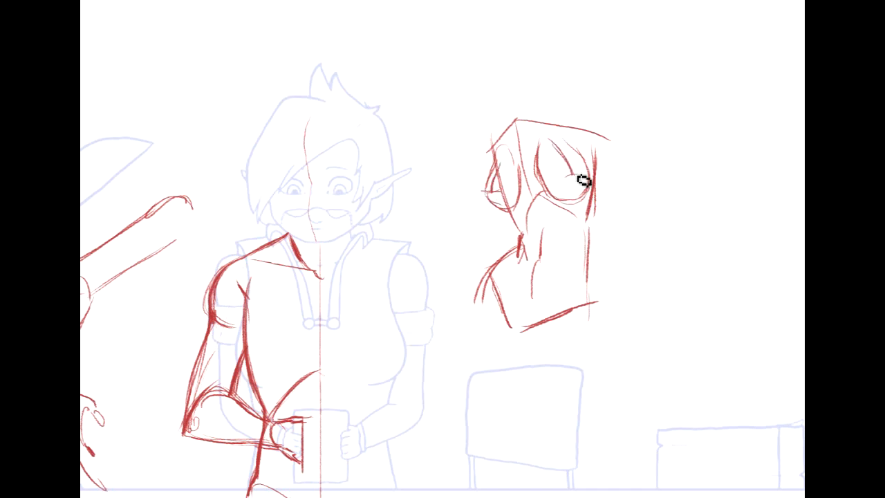
{"action": "left_click_drag", "start_coordinate": [487, 187], "coordinate": [593, 170]}
- Sketch a large teardrop outline in the empty space beside the example torso
{"action": "left_click_drag", "start_coordinate": [563, 107], "coordinate": [476, 128]}
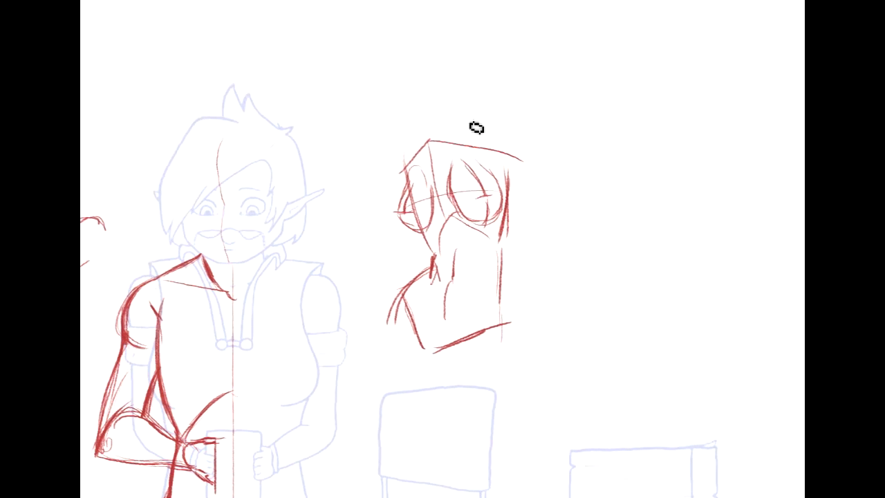
{"action": "left_click_drag", "start_coordinate": [558, 164], "coordinate": [582, 151]}
{"action": "mouse_move", "coordinate": [577, 116]}
{"action": "left_mouse_down"}
{"action": "mouse_move", "coordinate": [575, 174]}
{"action": "mouse_move", "coordinate": [552, 233]}
{"action": "left_mouse_up"}
{"action": "mouse_move", "coordinate": [586, 123]}
{"action": "left_mouse_down"}
{"action": "mouse_move", "coordinate": [608, 162]}
{"action": "mouse_move", "coordinate": [622, 233]}
{"action": "left_mouse_up"}
{"action": "left_click_drag", "start_coordinate": [567, 225], "coordinate": [606, 256]}
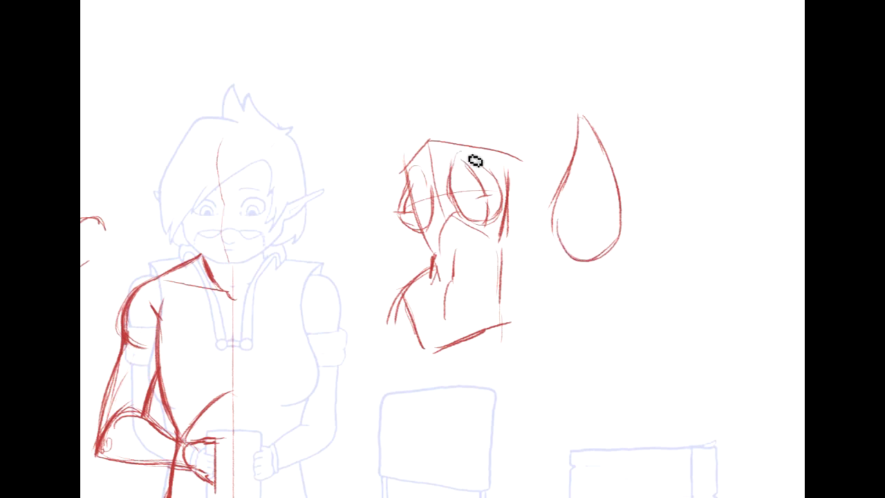
- Refine the example torso's breasts with inner circles and pointed upper edges to form teardrop shapes
{"action": "left_click_drag", "start_coordinate": [478, 172], "coordinate": [471, 212]}
{"action": "mouse_move", "coordinate": [479, 173]}
{"action": "left_mouse_down"}
{"action": "mouse_move", "coordinate": [504, 191]}
{"action": "mouse_move", "coordinate": [491, 217]}
{"action": "left_mouse_up"}
{"action": "mouse_move", "coordinate": [468, 157]}
{"action": "left_mouse_down"}
{"action": "mouse_move", "coordinate": [457, 199]}
{"action": "mouse_move", "coordinate": [467, 156]}
{"action": "mouse_move", "coordinate": [500, 185]}
{"action": "mouse_move", "coordinate": [465, 161]}
{"action": "mouse_move", "coordinate": [460, 189]}
{"action": "left_mouse_up"}
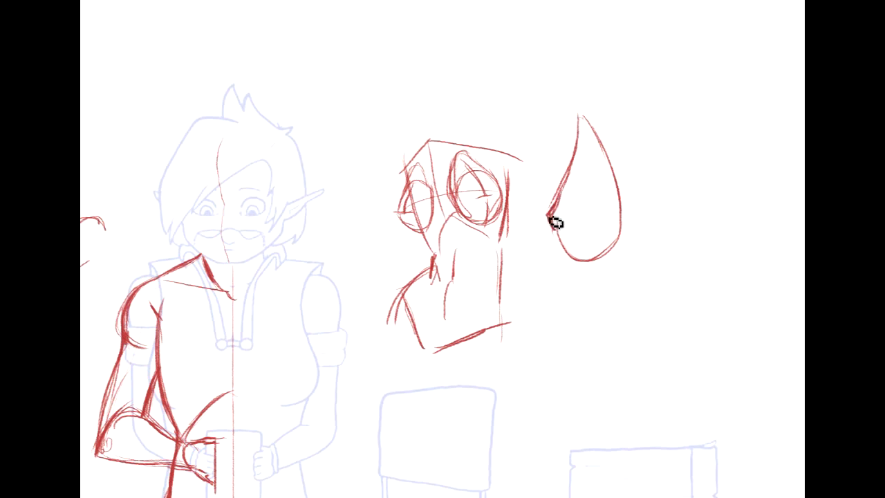
- Turn the large teardrop into a side-view breast study with a shaded tip, a contour line, and heavier upper and lower edges
{"action": "mouse_move", "coordinate": [559, 233]}
{"action": "left_mouse_down"}
{"action": "mouse_move", "coordinate": [599, 270]}
{"action": "mouse_move", "coordinate": [567, 238]}
{"action": "mouse_move", "coordinate": [624, 222]}
{"action": "left_mouse_up"}
{"action": "left_click_drag", "start_coordinate": [559, 214], "coordinate": [600, 220]}
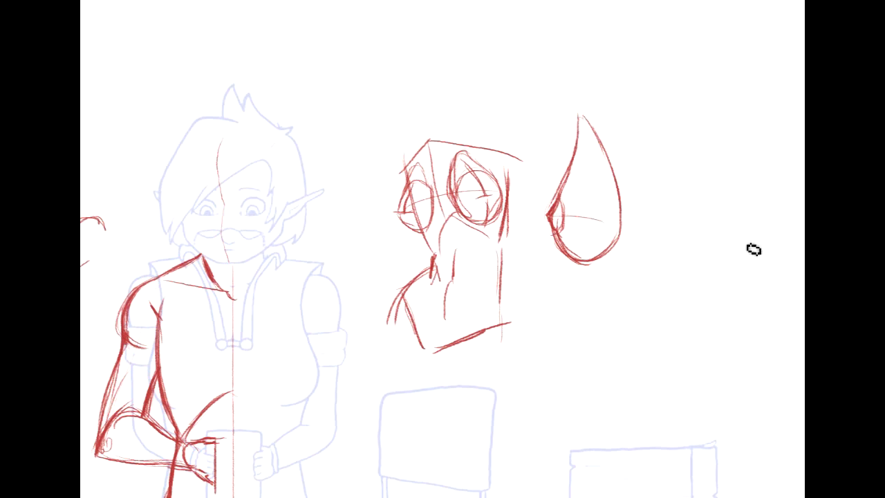
{"action": "mouse_move", "coordinate": [561, 196]}
{"action": "left_mouse_down"}
{"action": "mouse_move", "coordinate": [587, 153]}
{"action": "mouse_move", "coordinate": [567, 188]}
{"action": "mouse_move", "coordinate": [585, 165]}
{"action": "mouse_move", "coordinate": [587, 178]}
{"action": "mouse_move", "coordinate": [572, 190]}
{"action": "mouse_move", "coordinate": [581, 172]}
{"action": "mouse_move", "coordinate": [559, 202]}
{"action": "left_mouse_up"}
{"action": "key", "text": "ctrl+z"}
{"action": "left_click_drag", "start_coordinate": [579, 160], "coordinate": [561, 195]}
{"action": "left_click_drag", "start_coordinate": [583, 167], "coordinate": [556, 215]}
{"action": "left_click_drag", "start_coordinate": [586, 141], "coordinate": [579, 159]}
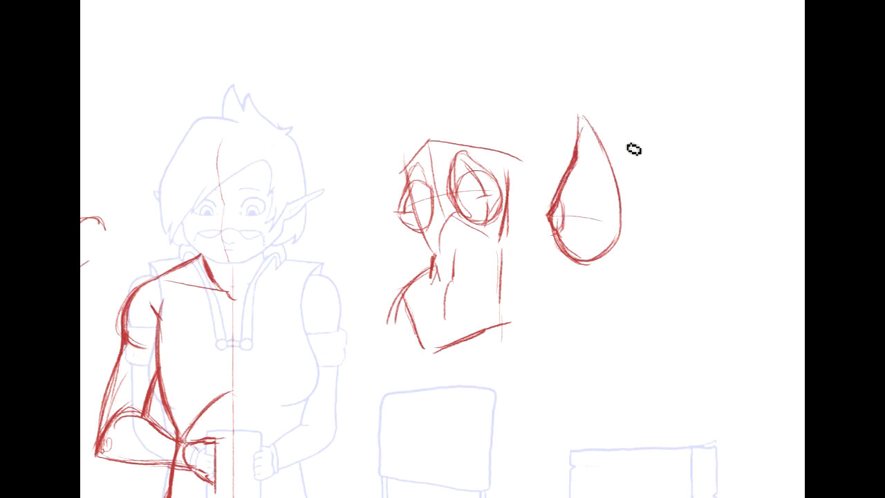
{"action": "left_click_drag", "start_coordinate": [565, 208], "coordinate": [558, 228]}
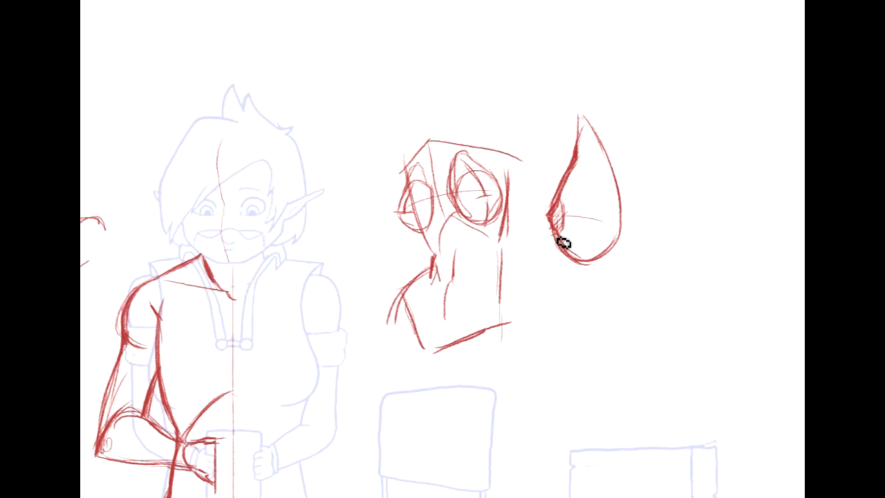
- Try two round circles as breast forms over the character's chest, one on each side, and undo them
{"action": "mouse_move", "coordinate": [103, 311]}
{"action": "left_mouse_down"}
{"action": "mouse_move", "coordinate": [272, 294]}
{"action": "mouse_move", "coordinate": [410, 247]}
{"action": "left_mouse_up"}
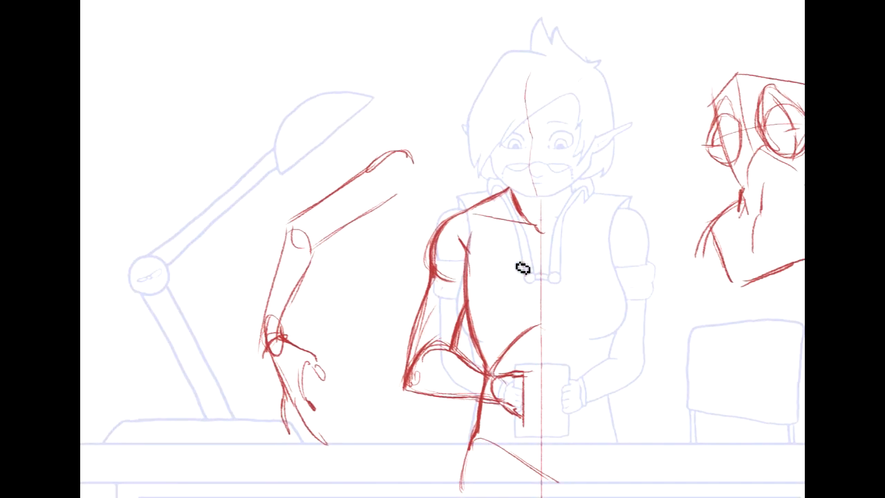
{"action": "left_click_drag", "start_coordinate": [462, 239], "coordinate": [503, 311]}
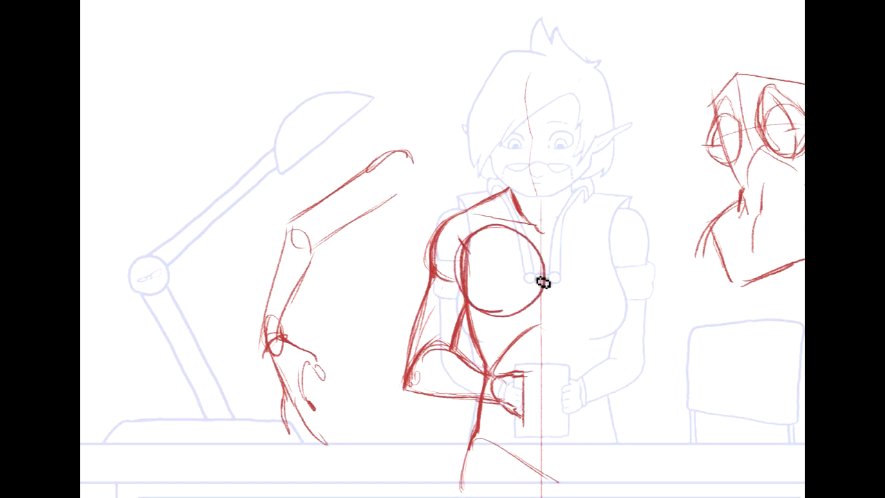
{"action": "mouse_move", "coordinate": [597, 218]}
{"action": "left_mouse_down"}
{"action": "mouse_move", "coordinate": [559, 239]}
{"action": "mouse_move", "coordinate": [553, 271]}
{"action": "left_mouse_up"}
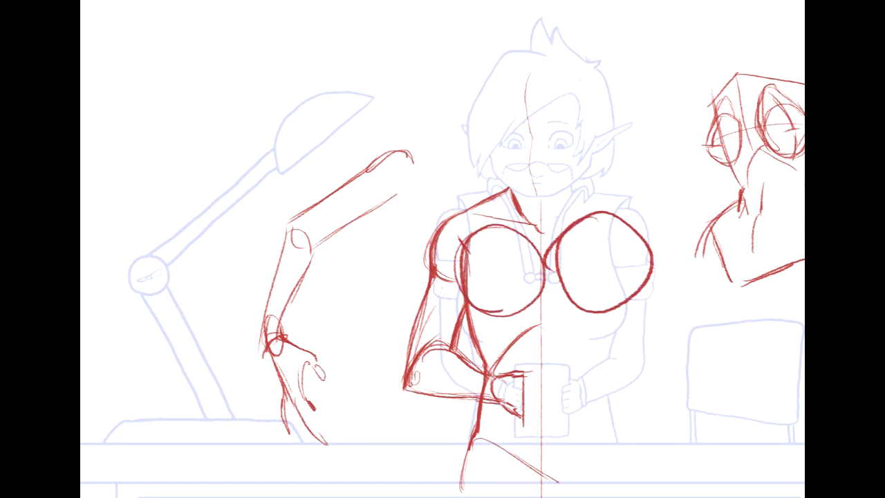
{"action": "key", "text": "ctrl+z"}
{"action": "key", "text": "ctrl+z"}
{"action": "key", "text": "ctrl+z"}
- Draw the breast's outer edge and heavy lower curve on the sketched half of the character's torso
{"action": "left_click_drag", "start_coordinate": [460, 242], "coordinate": [458, 285]}
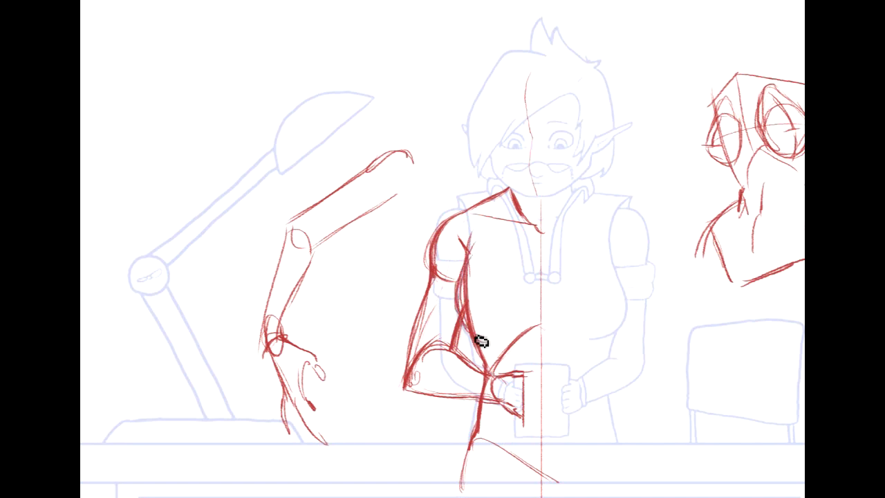
{"action": "mouse_move", "coordinate": [528, 305]}
{"action": "left_mouse_down"}
{"action": "mouse_move", "coordinate": [524, 326]}
{"action": "mouse_move", "coordinate": [487, 330]}
{"action": "mouse_move", "coordinate": [532, 313]}
{"action": "mouse_move", "coordinate": [531, 288]}
{"action": "mouse_move", "coordinate": [488, 344]}
{"action": "mouse_move", "coordinate": [489, 289]}
{"action": "mouse_move", "coordinate": [560, 263]}
{"action": "mouse_move", "coordinate": [528, 327]}
{"action": "mouse_move", "coordinate": [473, 337]}
{"action": "left_mouse_up"}
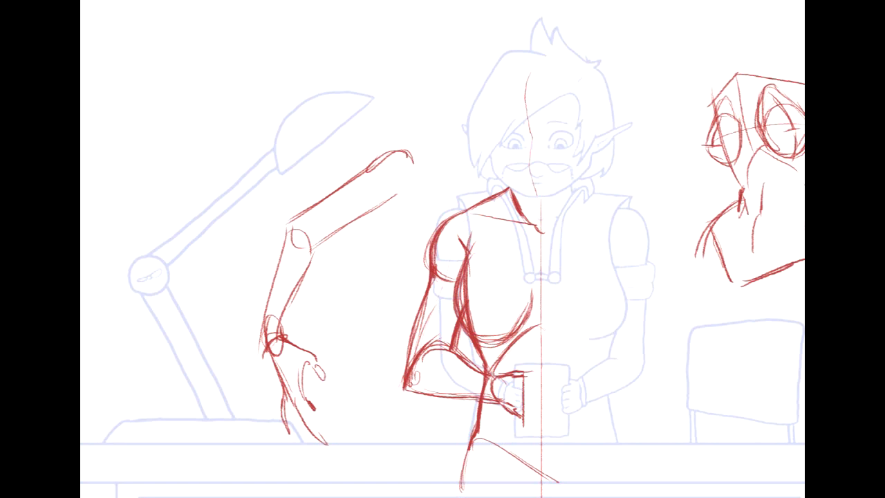
- Select the red torso half with its arm and hip up to the centre line and duplicate it with Layer via Copy
{"action": "left_click_drag", "start_coordinate": [293, 182], "coordinate": [245, 130]}
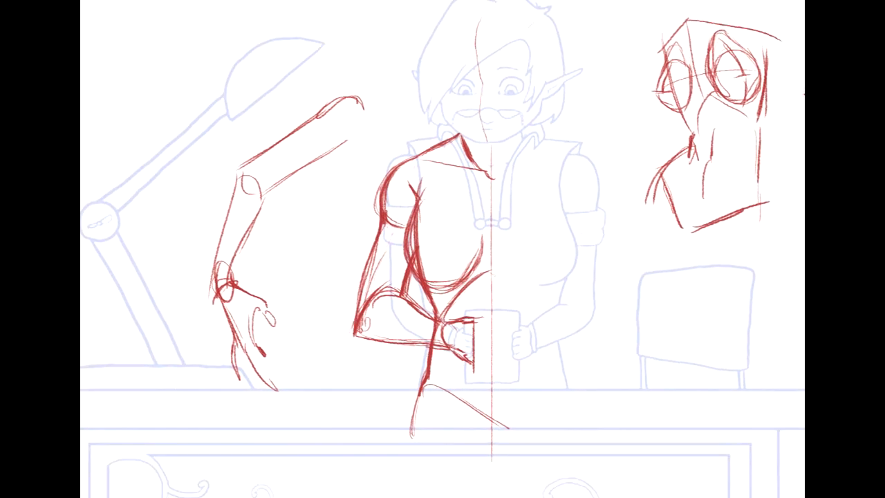
{"action": "left_click_drag", "start_coordinate": [546, 406], "coordinate": [544, 455]}
{"action": "left_click_drag", "start_coordinate": [337, 235], "coordinate": [438, 453]}
{"action": "right_click", "coordinate": [436, 288]}
{"action": "left_click", "coordinate": [499, 378]}
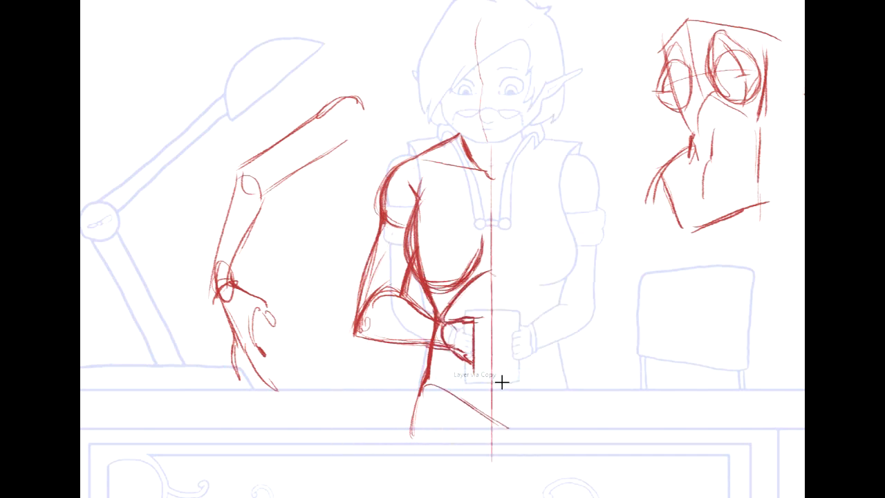
- Flip the copied torso half horizontally and align it along the centre line to complete the character's other side
{"action": "key", "text": "ctrl+t"}
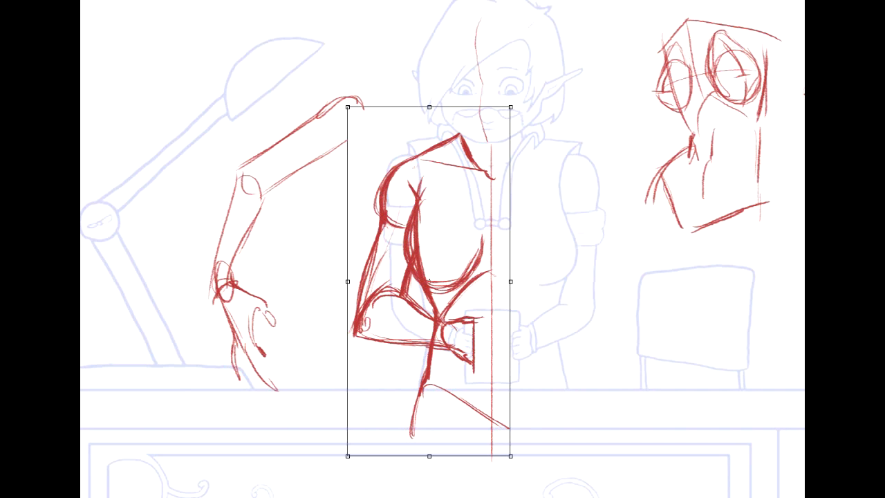
{"action": "key", "text": "alt+e"}
{"action": "key", "text": "a"}
{"action": "key", "text": "h"}
{"action": "left_click_drag", "start_coordinate": [420, 200], "coordinate": [562, 193]}
{"action": "left_click_drag", "start_coordinate": [564, 193], "coordinate": [546, 197]}
{"action": "key", "text": "Right"}
{"action": "key", "text": "Return"}
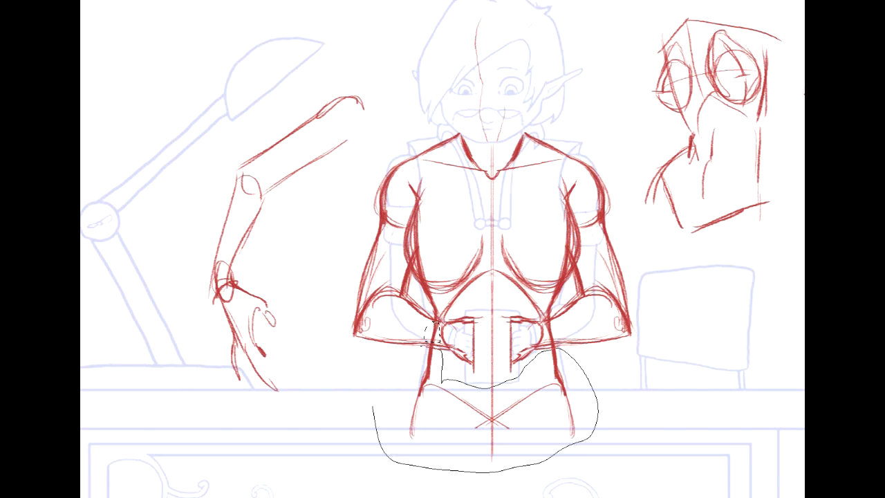
- Select the waist and hips of the mirrored sketch below the forearms and separate them from the upper torso
{"action": "left_click_drag", "start_coordinate": [527, 316], "coordinate": [546, 323]}
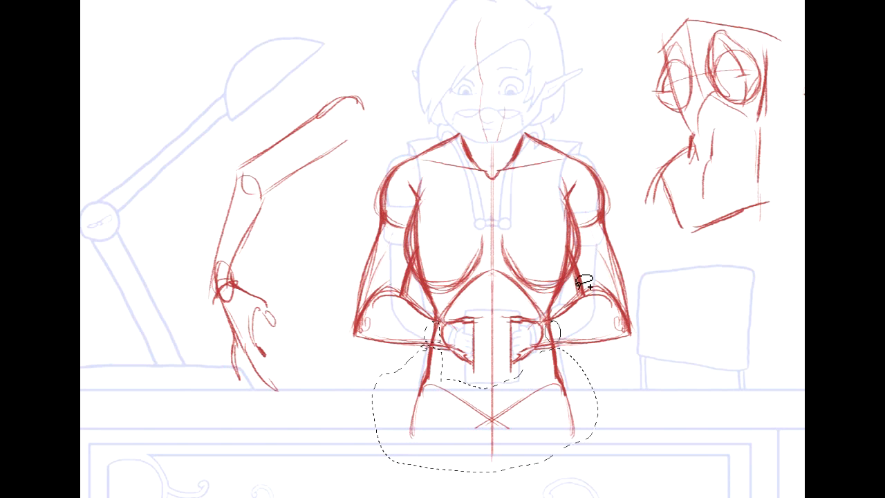
{"action": "right_click", "coordinate": [465, 350]}
{"action": "left_click", "coordinate": [523, 245]}
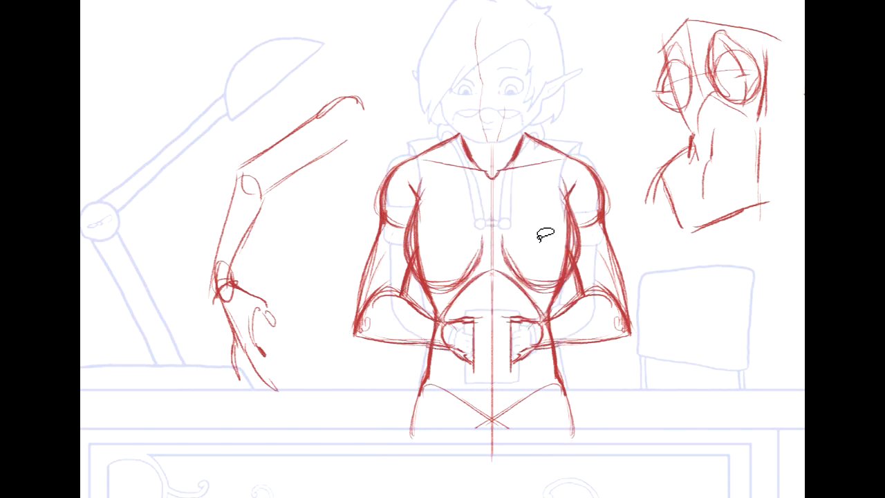
{"action": "key", "text": "Delete"}
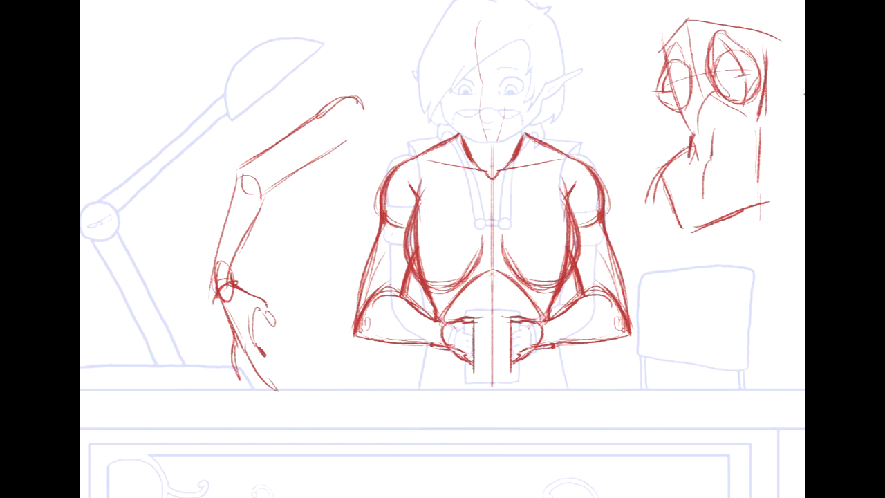
{"action": "key", "text": "ctrl+z"}
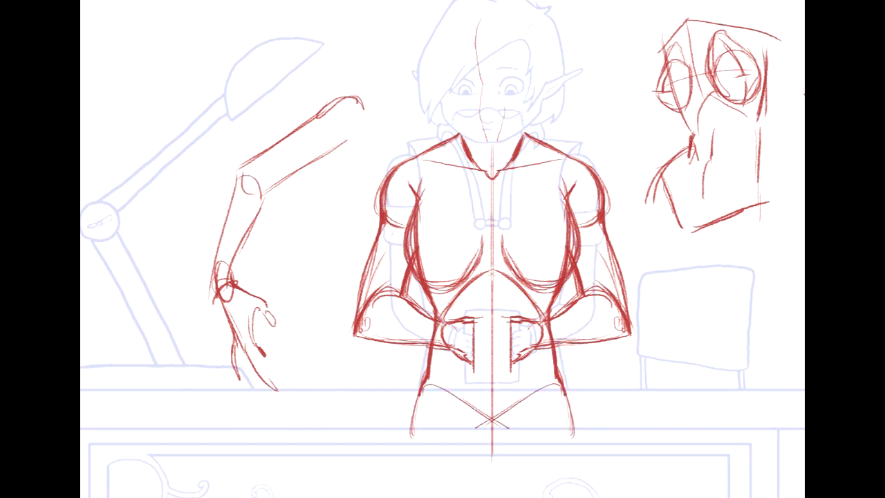
- Widen the hips toward the bottom with a Perspective transform
{"action": "left_click", "coordinate": [35, 0]}
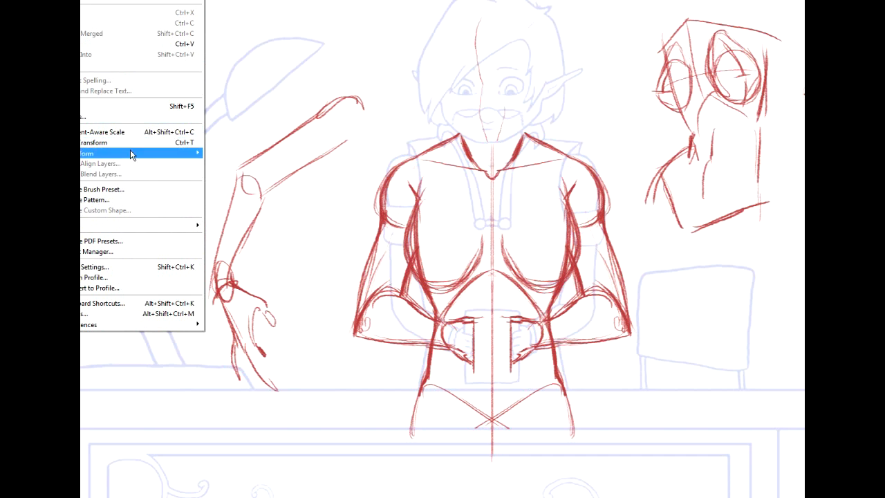
{"action": "mouse_move", "coordinate": [140, 157]}
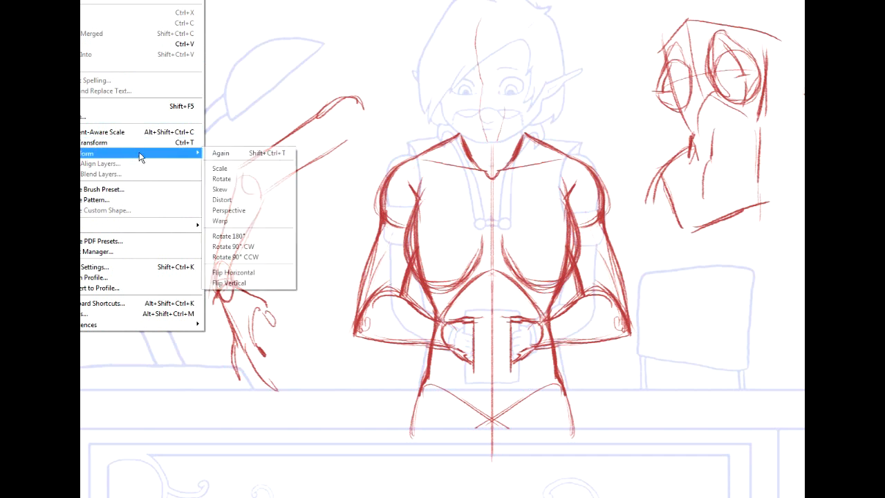
{"action": "left_click", "coordinate": [240, 212]}
{"action": "left_click_drag", "start_coordinate": [410, 468], "coordinate": [384, 465]}
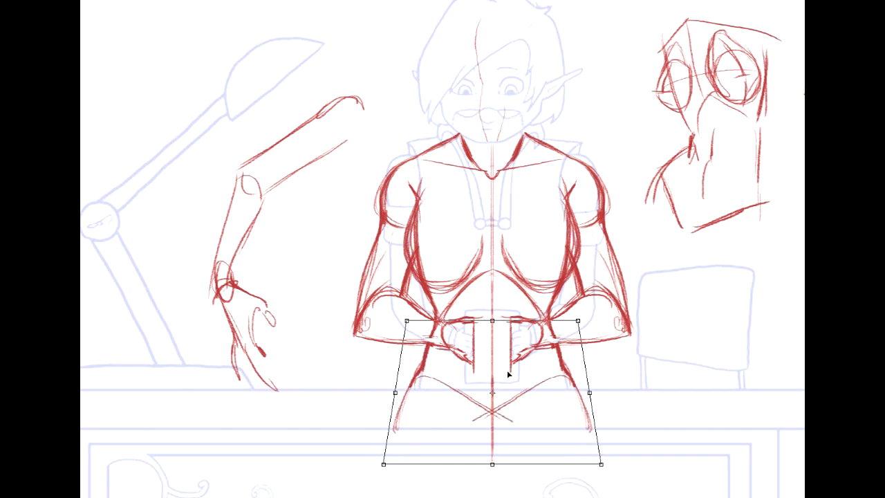
{"action": "key", "text": "Return"}
- Stretch the hip section slightly downward with Free Transform and nudge it into line with the torso's centre line
{"action": "key", "text": "ctrl+t"}
{"action": "left_click_drag", "start_coordinate": [492, 473], "coordinate": [496, 481]}
{"action": "mouse_move", "coordinate": [525, 434]}
{"action": "left_mouse_down"}
{"action": "mouse_move", "coordinate": [545, 414]}
{"action": "mouse_move", "coordinate": [533, 423]}
{"action": "left_mouse_up"}
{"action": "key", "text": "Return"}
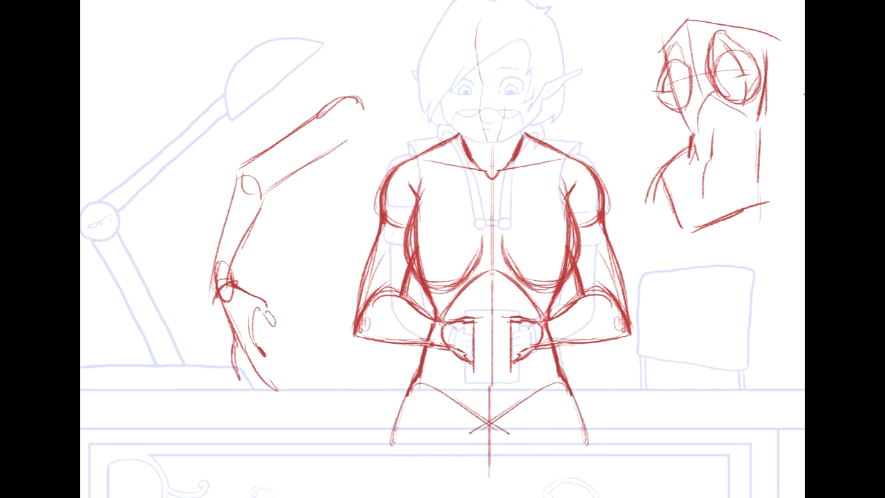
{"action": "key", "text": "Right"}
{"action": "key", "text": "Right"}
{"action": "key", "text": "Right"}
{"action": "key", "text": "Right"}
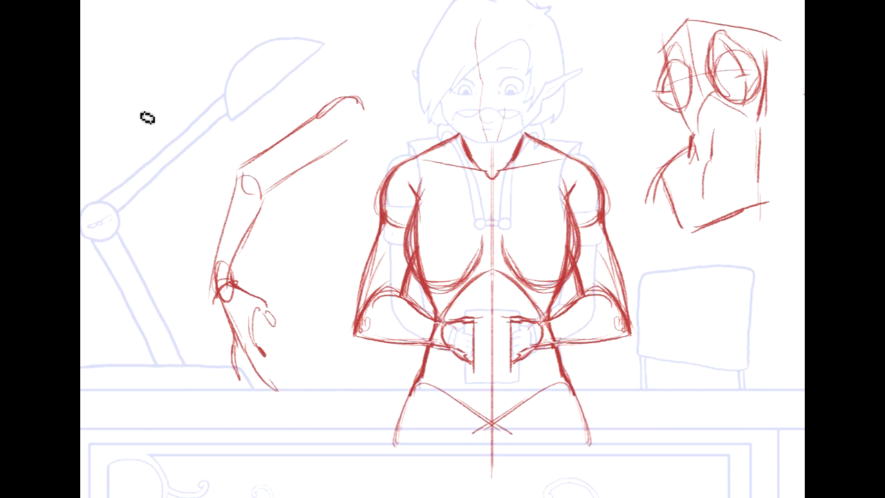
- Extend the outer thigh lines downward from both sides of the character's hips
{"action": "left_click_drag", "start_coordinate": [787, 280], "coordinate": [774, 247]}
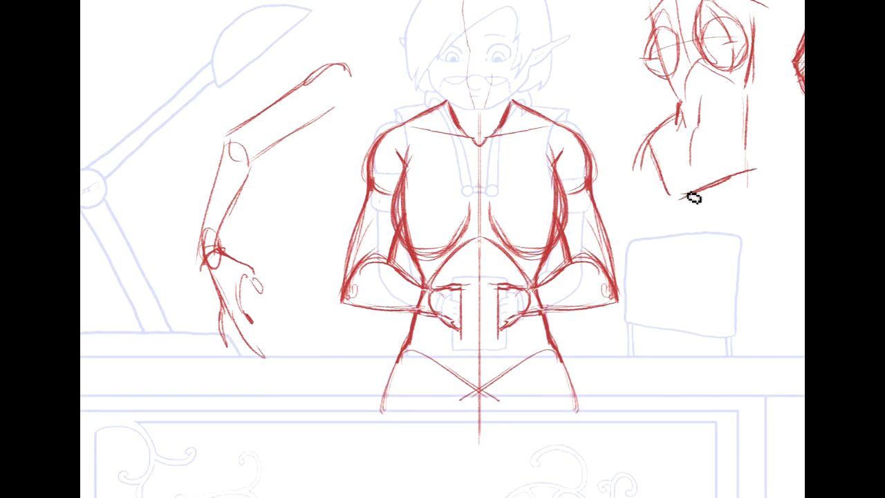
{"action": "mouse_move", "coordinate": [385, 396]}
{"action": "left_mouse_down"}
{"action": "mouse_move", "coordinate": [405, 456]}
{"action": "mouse_move", "coordinate": [398, 452]}
{"action": "left_mouse_up"}
{"action": "left_click_drag", "start_coordinate": [573, 394], "coordinate": [571, 451]}
- Sketch a front-view torso example above and beside the teardrop study, with shoulder line, tapered waist, flared hips and V-shaped pelvis
{"action": "left_click_drag", "start_coordinate": [608, 193], "coordinate": [334, 396]}
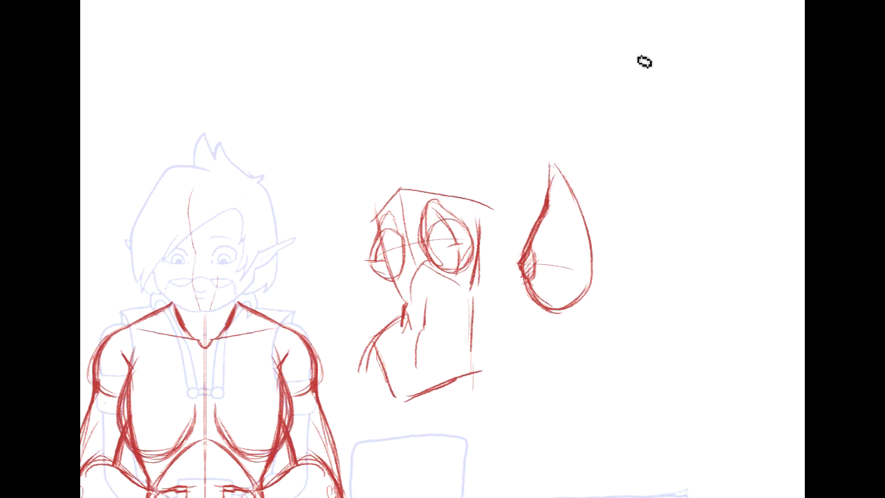
{"action": "mouse_move", "coordinate": [680, 40]}
{"action": "left_mouse_down"}
{"action": "mouse_move", "coordinate": [663, 54]}
{"action": "mouse_move", "coordinate": [748, 42]}
{"action": "left_mouse_up"}
{"action": "left_click_drag", "start_coordinate": [660, 60], "coordinate": [676, 105]}
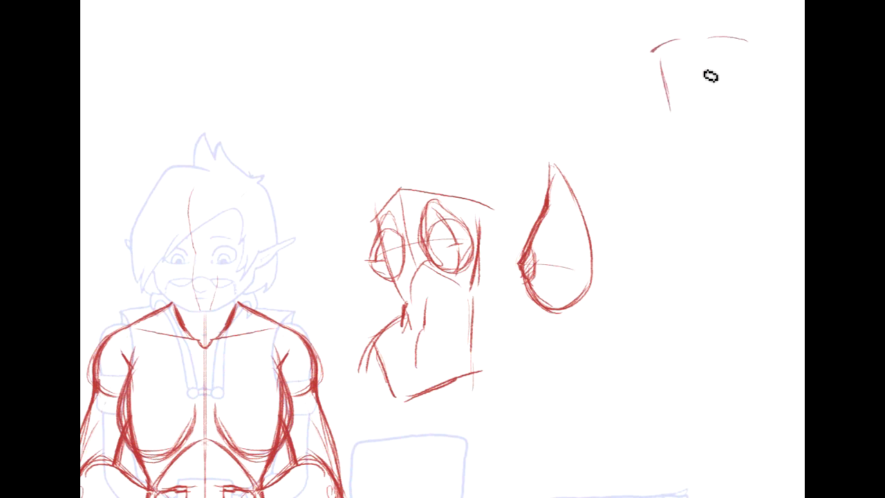
{"action": "left_click_drag", "start_coordinate": [746, 50], "coordinate": [737, 107]}
{"action": "mouse_move", "coordinate": [676, 103]}
{"action": "left_mouse_down"}
{"action": "mouse_move", "coordinate": [683, 142]}
{"action": "mouse_move", "coordinate": [630, 234]}
{"action": "left_mouse_up"}
{"action": "mouse_move", "coordinate": [734, 108]}
{"action": "left_mouse_down"}
{"action": "mouse_move", "coordinate": [730, 155]}
{"action": "mouse_move", "coordinate": [749, 195]}
{"action": "mouse_move", "coordinate": [751, 223]}
{"action": "left_mouse_up"}
{"action": "left_click_drag", "start_coordinate": [646, 172], "coordinate": [699, 221]}
{"action": "left_click_drag", "start_coordinate": [736, 174], "coordinate": [700, 222]}
- Add arms to the front-view torso example, one bent at the elbow and the other hanging straight
{"action": "left_click_drag", "start_coordinate": [665, 61], "coordinate": [673, 146]}
{"action": "mouse_move", "coordinate": [748, 43]}
{"action": "left_mouse_down"}
{"action": "mouse_move", "coordinate": [780, 221]}
{"action": "mouse_move", "coordinate": [773, 235]}
{"action": "left_mouse_up"}
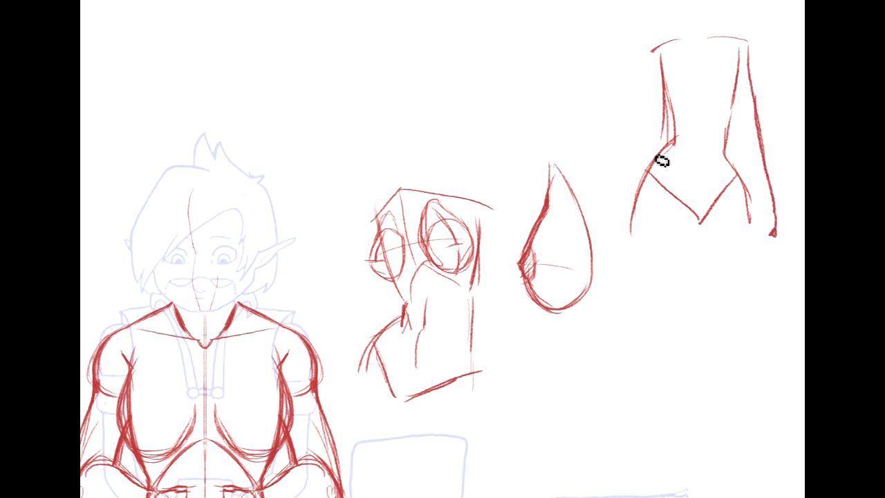
{"action": "mouse_move", "coordinate": [657, 66]}
{"action": "left_mouse_down"}
{"action": "mouse_move", "coordinate": [628, 150]}
{"action": "mouse_move", "coordinate": [654, 159]}
{"action": "mouse_move", "coordinate": [639, 157]}
{"action": "left_mouse_up"}
{"action": "left_click_drag", "start_coordinate": [750, 62], "coordinate": [773, 238]}
- Draw the diamond-shaped abdomen with small cross marks on the front-view example and extend its legs below the hips
{"action": "mouse_move", "coordinate": [675, 150]}
{"action": "left_mouse_down"}
{"action": "mouse_move", "coordinate": [700, 105]}
{"action": "mouse_move", "coordinate": [726, 147]}
{"action": "mouse_move", "coordinate": [701, 162]}
{"action": "mouse_move", "coordinate": [710, 168]}
{"action": "mouse_move", "coordinate": [702, 200]}
{"action": "left_mouse_up"}
{"action": "left_click_drag", "start_coordinate": [655, 181], "coordinate": [704, 222]}
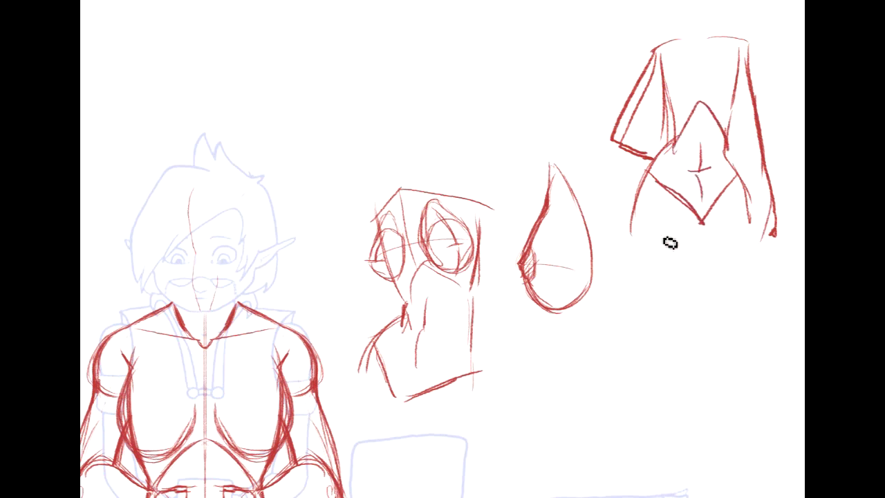
{"action": "left_click_drag", "start_coordinate": [631, 206], "coordinate": [674, 298]}
{"action": "left_click_drag", "start_coordinate": [753, 213], "coordinate": [741, 297]}
- Select the character's two upper arms with freehand outlines and taper them inward at the shoulders with a Perspective transform
{"action": "mouse_move", "coordinate": [346, 332]}
{"action": "left_mouse_down"}
{"action": "mouse_move", "coordinate": [478, 293]}
{"action": "mouse_move", "coordinate": [598, 178]}
{"action": "mouse_move", "coordinate": [619, 124]}
{"action": "mouse_move", "coordinate": [619, 187]}
{"action": "mouse_move", "coordinate": [652, 184]}
{"action": "left_mouse_up"}
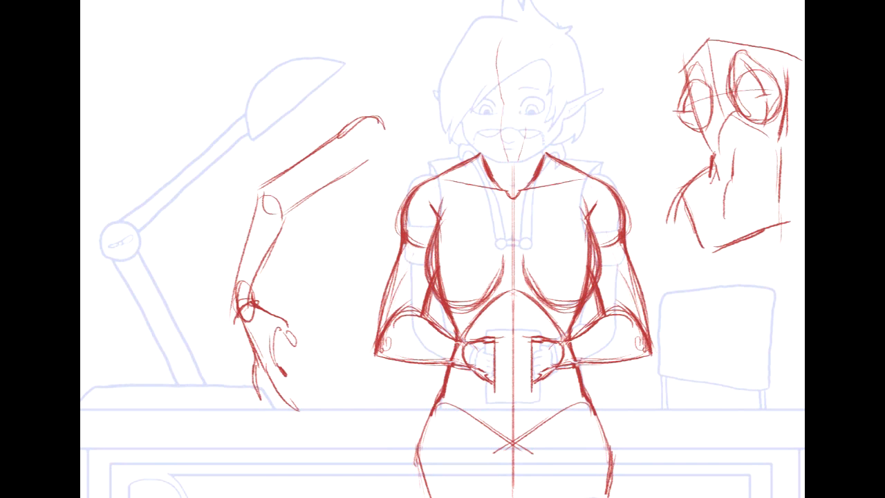
{"action": "mouse_move", "coordinate": [657, 181]}
{"action": "left_mouse_down"}
{"action": "mouse_move", "coordinate": [600, 177]}
{"action": "mouse_move", "coordinate": [408, 331]}
{"action": "mouse_move", "coordinate": [519, 177]}
{"action": "mouse_move", "coordinate": [644, 111]}
{"action": "mouse_move", "coordinate": [590, 149]}
{"action": "mouse_move", "coordinate": [611, 157]}
{"action": "mouse_move", "coordinate": [619, 106]}
{"action": "left_mouse_up"}
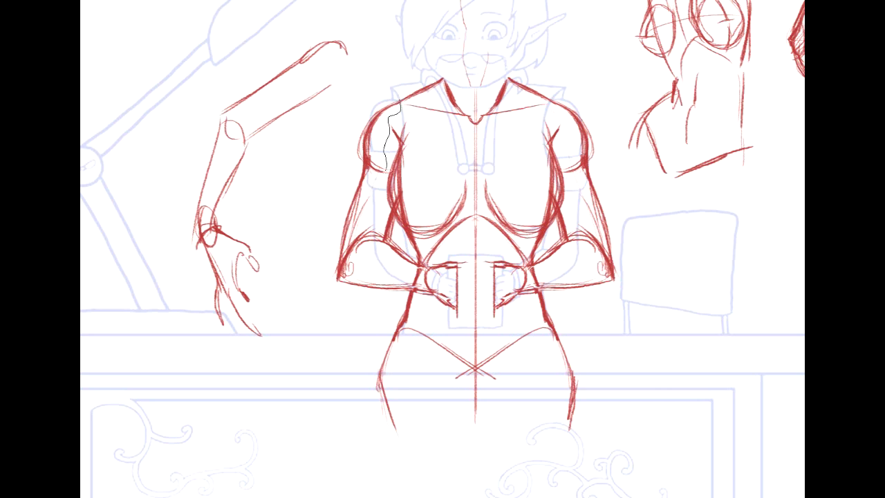
{"action": "mouse_move", "coordinate": [394, 211]}
{"action": "left_mouse_down"}
{"action": "mouse_move", "coordinate": [419, 145]}
{"action": "mouse_move", "coordinate": [403, 104]}
{"action": "left_mouse_up"}
{"action": "left_click_drag", "start_coordinate": [358, 84], "coordinate": [330, 271]}
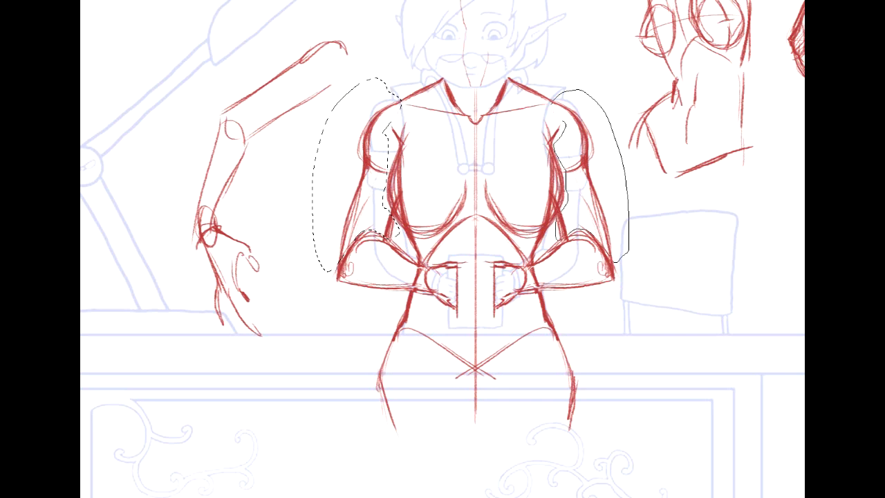
{"action": "left_click_drag", "start_coordinate": [550, 106], "coordinate": [556, 102]}
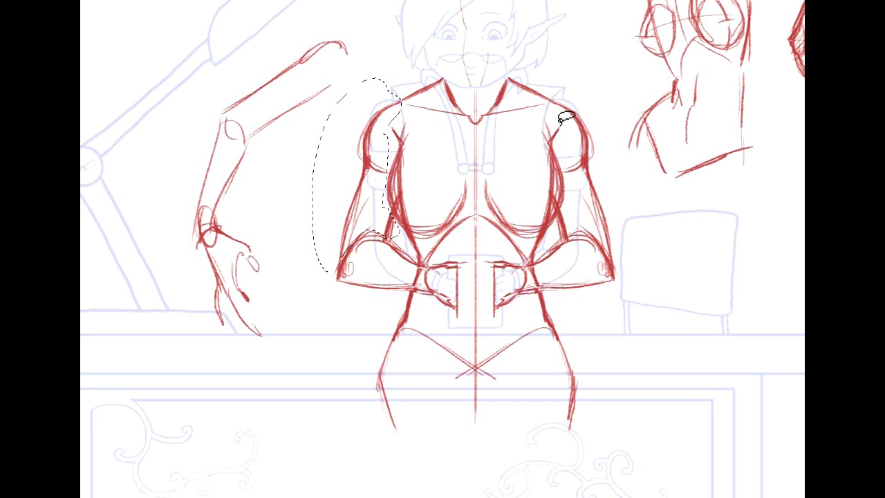
{"action": "mouse_move", "coordinate": [563, 139]}
{"action": "left_mouse_down"}
{"action": "mouse_move", "coordinate": [555, 113]}
{"action": "mouse_move", "coordinate": [573, 89]}
{"action": "mouse_move", "coordinate": [631, 145]}
{"action": "mouse_move", "coordinate": [637, 252]}
{"action": "left_mouse_up"}
{"action": "left_click_drag", "start_coordinate": [579, 230], "coordinate": [563, 233]}
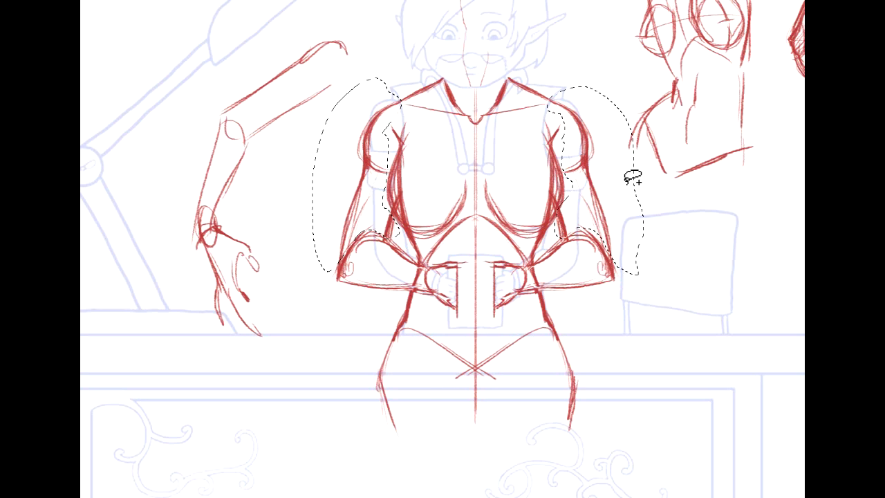
{"action": "left_click", "coordinate": [75, 1]}
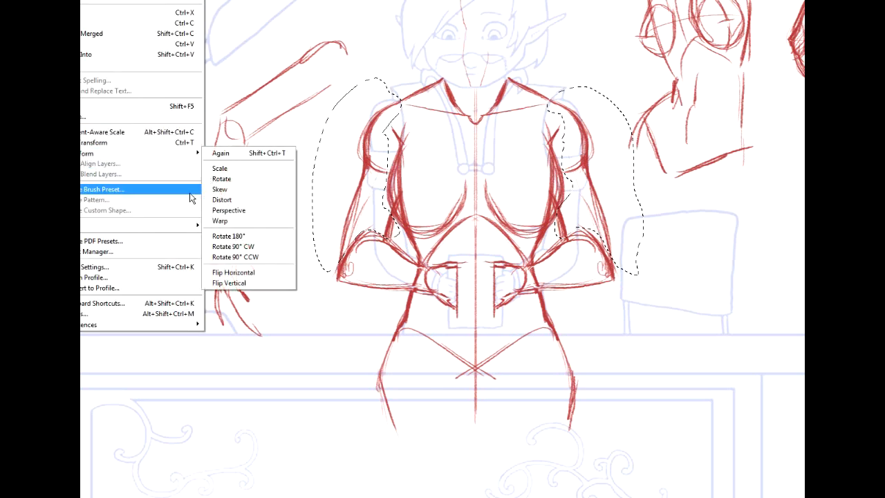
{"action": "left_click", "coordinate": [228, 210]}
{"action": "left_click_drag", "start_coordinate": [315, 81], "coordinate": [330, 80]}
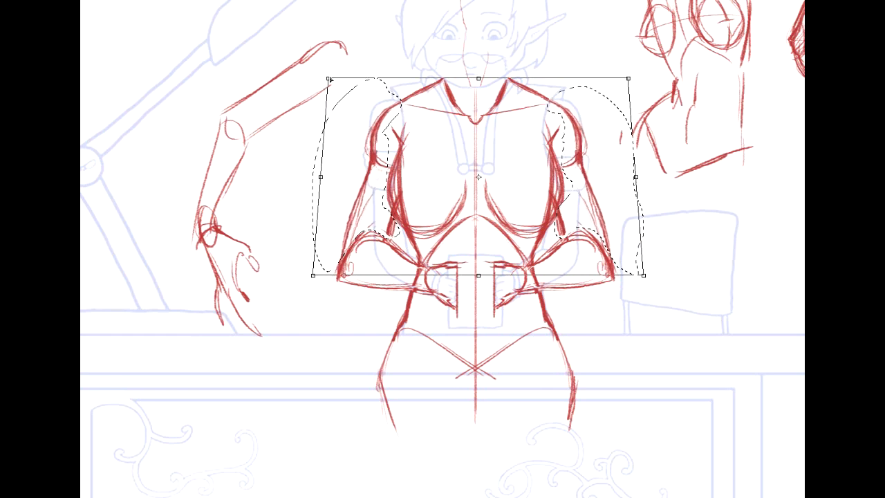
{"action": "key", "text": "Return"}
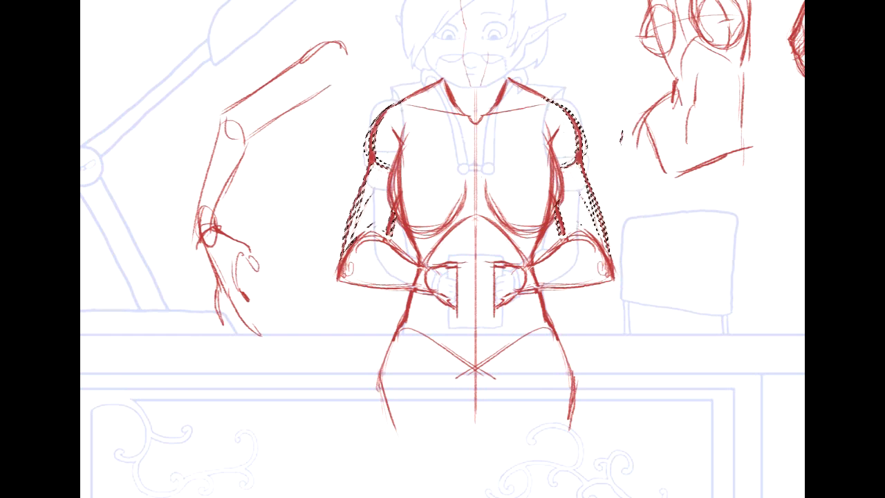
- Stretch the selected upper arms slightly upward with Free Transform and clear the selection
{"action": "key", "text": "ctrl+t"}
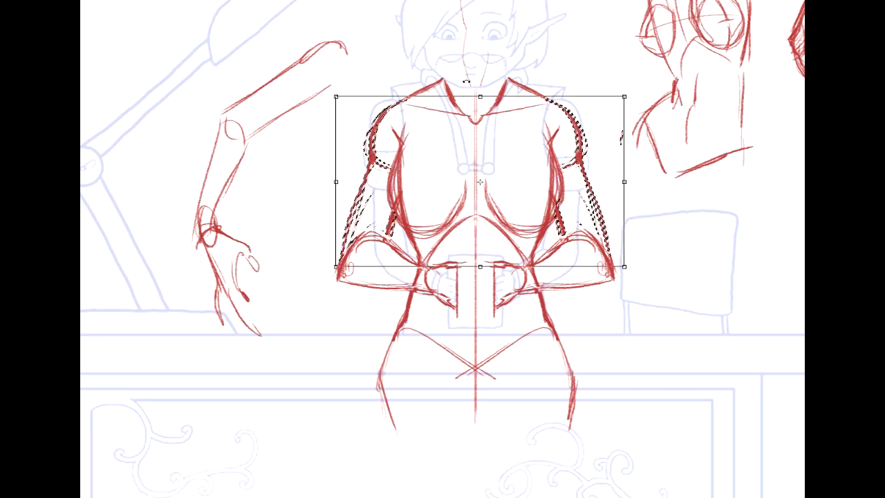
{"action": "left_click_drag", "start_coordinate": [480, 97], "coordinate": [480, 93]}
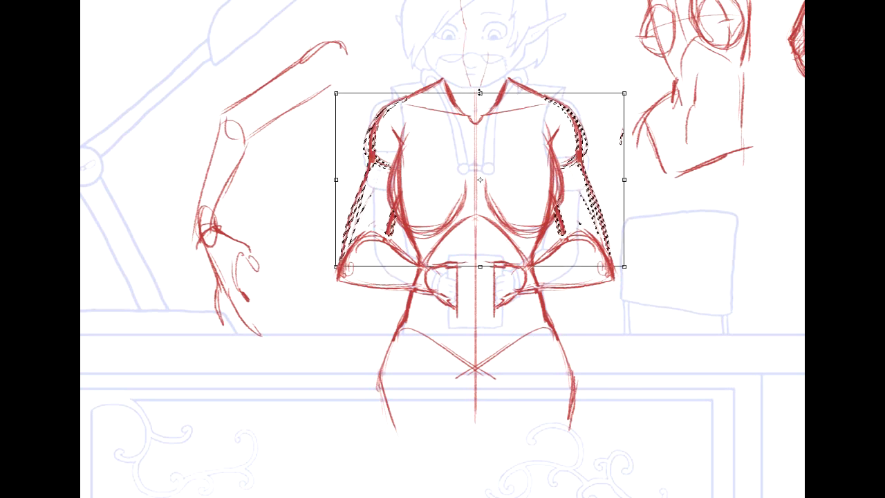
{"action": "key", "text": "Return"}
{"action": "key", "text": "ctrl+d"}
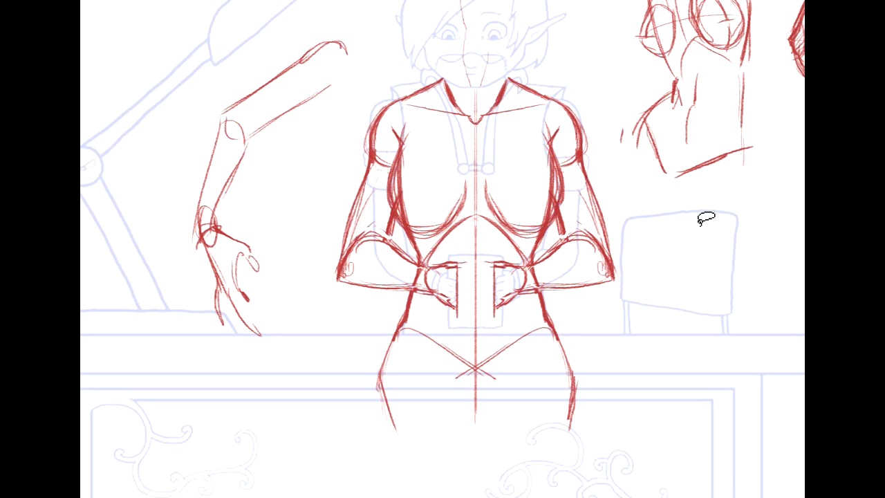
- Erase the excess sketch lines along both outer sides of the character's chest, undoing the last erasure
{"action": "mouse_move", "coordinate": [442, 249]}
{"action": "left_mouse_down"}
{"action": "mouse_move", "coordinate": [391, 195]}
{"action": "mouse_move", "coordinate": [518, 402]}
{"action": "mouse_move", "coordinate": [409, 291]}
{"action": "left_mouse_up"}
{"action": "left_click_drag", "start_coordinate": [640, 232], "coordinate": [668, 257]}
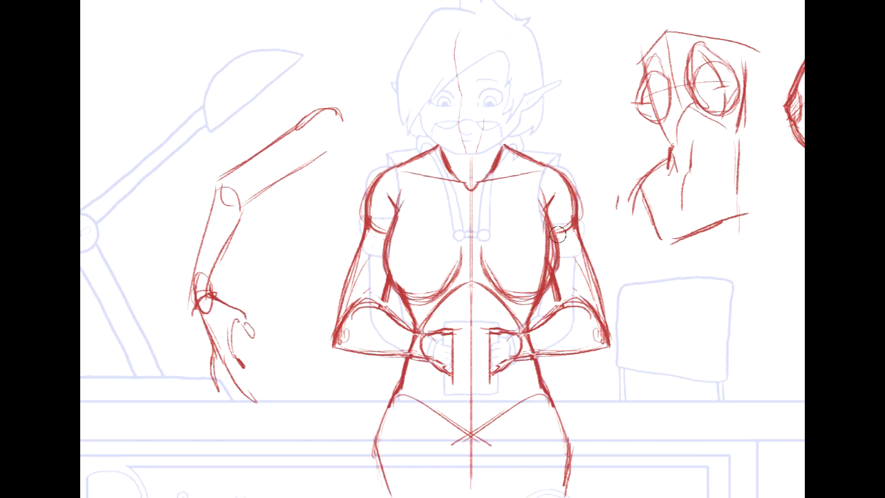
{"action": "mouse_move", "coordinate": [542, 233]}
{"action": "left_mouse_down"}
{"action": "mouse_move", "coordinate": [542, 269]}
{"action": "mouse_move", "coordinate": [527, 278]}
{"action": "left_mouse_up"}
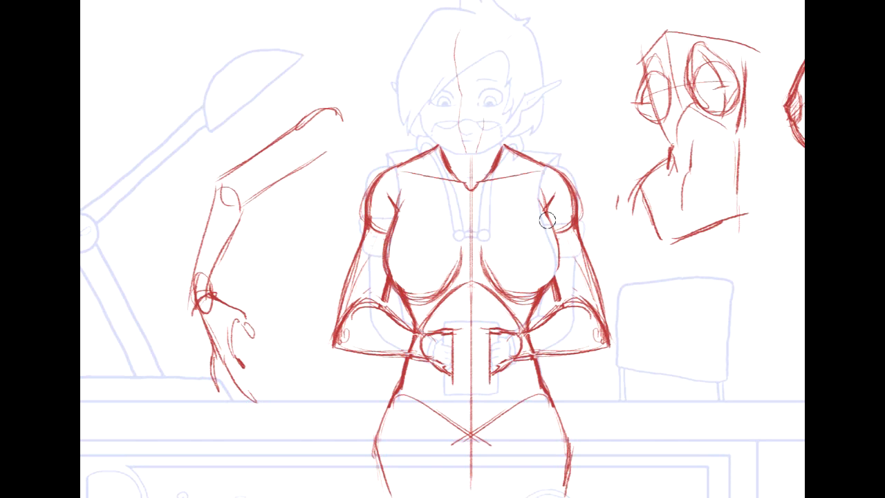
{"action": "key", "text": "ctrl+z"}
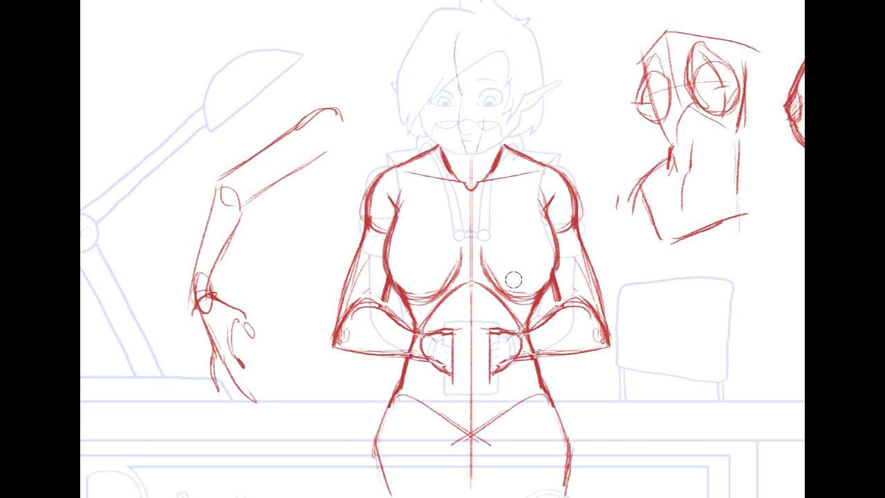
- Erase the red hands, the sheet edges and the centre line section between them, leaving the forearms ending at the waist
{"action": "mouse_move", "coordinate": [457, 297]}
{"action": "left_mouse_down"}
{"action": "mouse_move", "coordinate": [390, 175]}
{"action": "mouse_move", "coordinate": [435, 215]}
{"action": "left_mouse_up"}
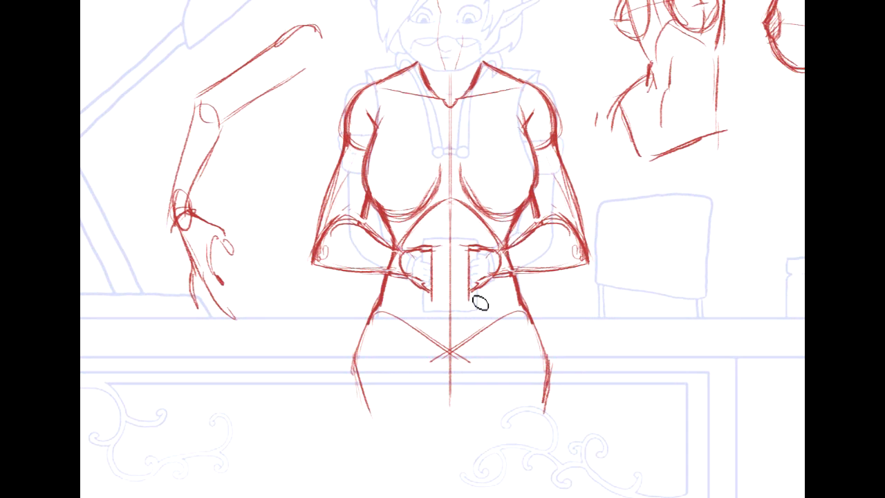
{"action": "mouse_move", "coordinate": [572, 100]}
{"action": "left_mouse_down"}
{"action": "mouse_move", "coordinate": [607, 221]}
{"action": "mouse_move", "coordinate": [590, 209]}
{"action": "left_mouse_up"}
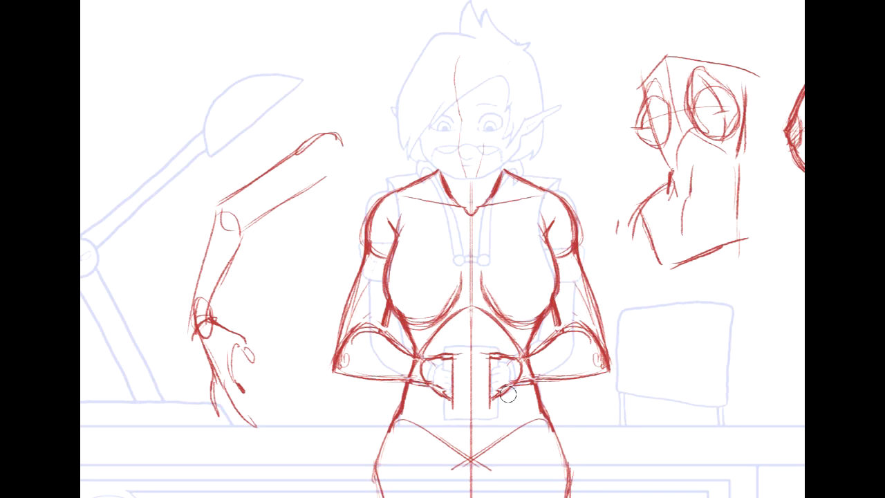
{"action": "left_click_drag", "start_coordinate": [489, 403], "coordinate": [511, 365]}
{"action": "key", "text": "ctrl+z"}
{"action": "left_click_drag", "start_coordinate": [221, 269], "coordinate": [271, 198]}
{"action": "left_click_drag", "start_coordinate": [496, 284], "coordinate": [482, 287]}
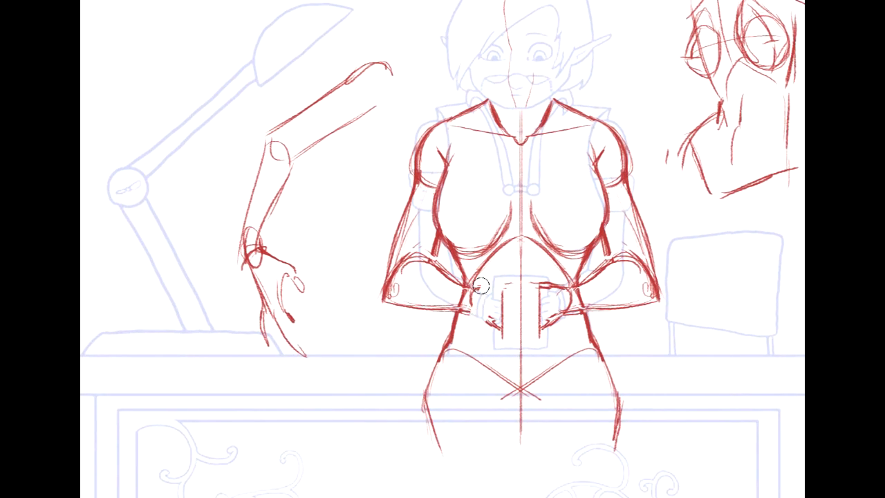
{"action": "mouse_move", "coordinate": [484, 320]}
{"action": "left_mouse_down"}
{"action": "mouse_move", "coordinate": [497, 276]}
{"action": "mouse_move", "coordinate": [503, 298]}
{"action": "mouse_move", "coordinate": [541, 327]}
{"action": "mouse_move", "coordinate": [561, 302]}
{"action": "left_mouse_up"}
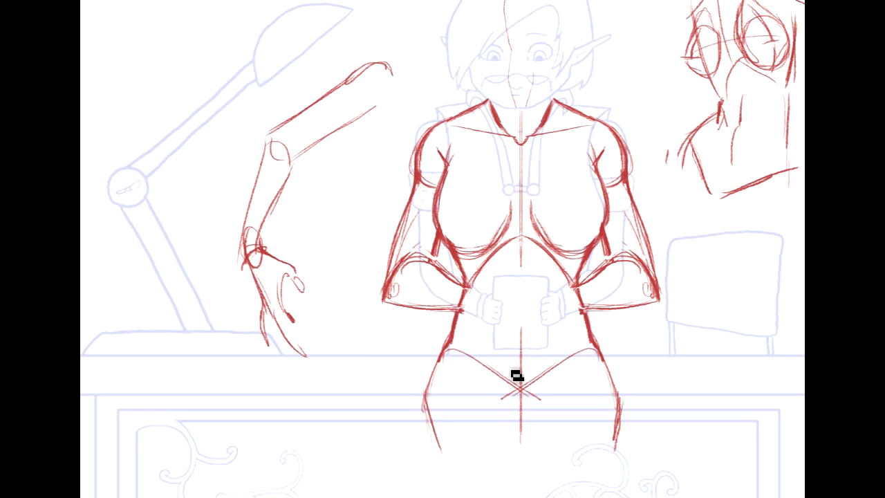
- Draw the desk's back edge as a straight line across the hips and sketch a rounded V-shaped curve over the pelvis
{"action": "mouse_move", "coordinate": [172, 356]}
{"action": "left_mouse_down"}
{"action": "mouse_move", "coordinate": [597, 306]}
{"action": "mouse_move", "coordinate": [804, 295]}
{"action": "left_mouse_up"}
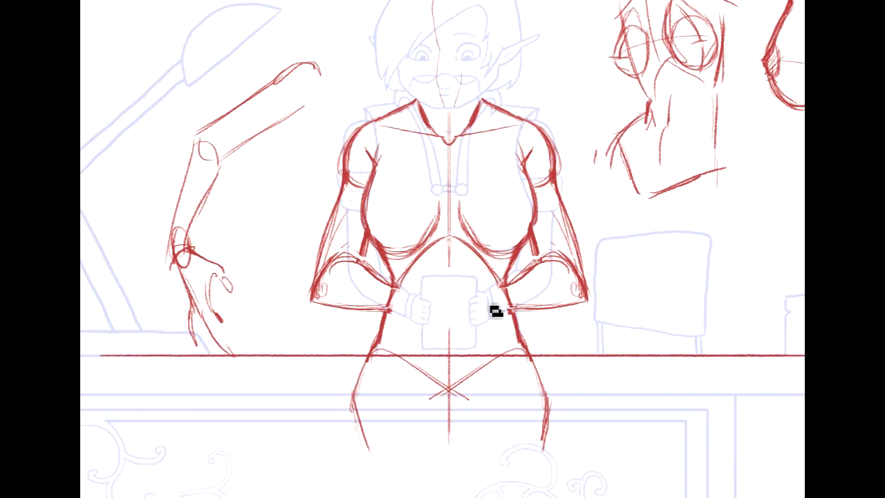
{"action": "mouse_move", "coordinate": [394, 368]}
{"action": "left_mouse_down"}
{"action": "mouse_move", "coordinate": [430, 405]}
{"action": "mouse_move", "coordinate": [458, 414]}
{"action": "left_mouse_up"}
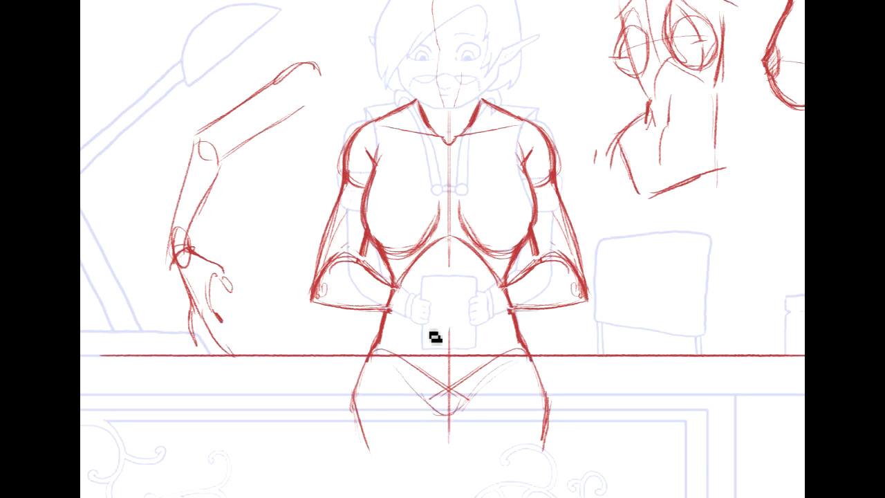
{"action": "left_click_drag", "start_coordinate": [381, 366], "coordinate": [457, 414]}
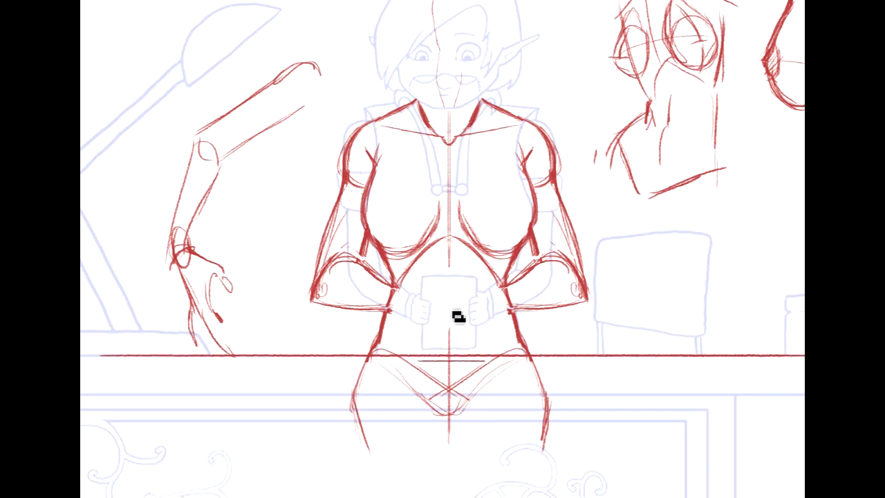
- Draw two slanted perspective lines on the desktop beside the hips and a straight line along the desk's front edge
{"action": "left_click_drag", "start_coordinate": [416, 347], "coordinate": [484, 347]}
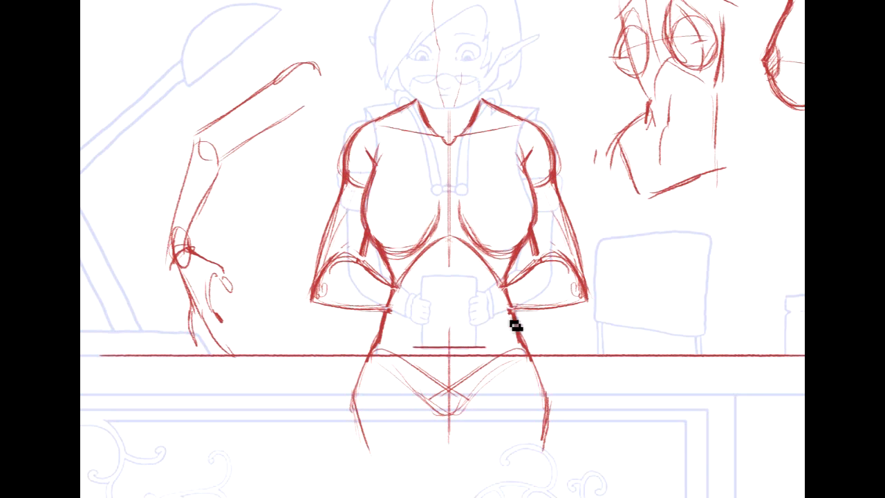
{"action": "key", "text": "ctrl+z"}
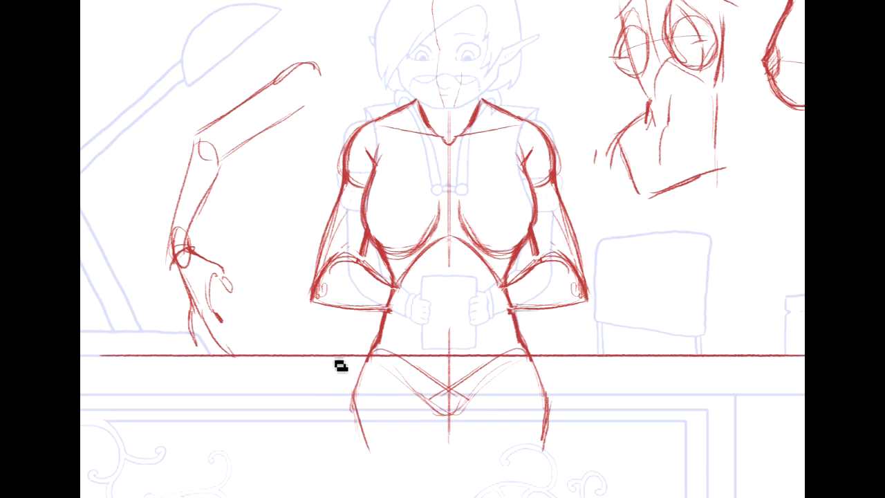
{"action": "left_click_drag", "start_coordinate": [250, 399], "coordinate": [342, 357]}
{"action": "left_click_drag", "start_coordinate": [659, 397], "coordinate": [586, 360]}
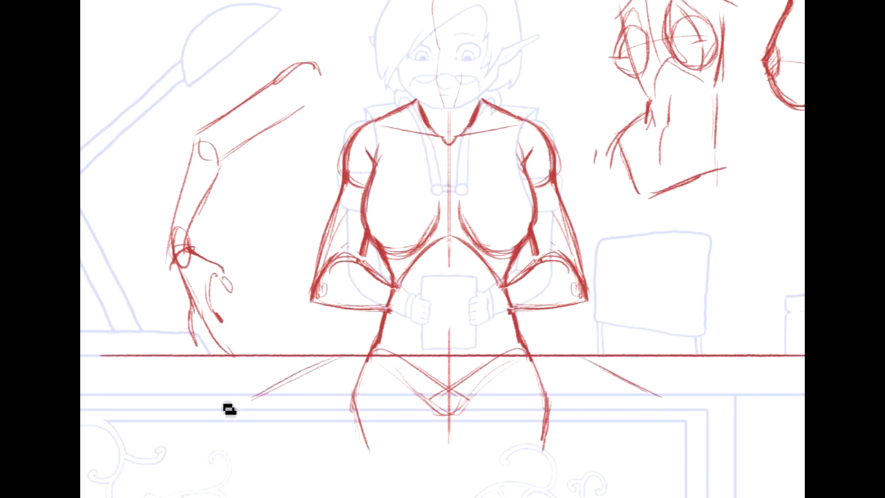
{"action": "left_click_drag", "start_coordinate": [211, 395], "coordinate": [795, 395]}
- Sketch a larger held sheet in front of the abdomen, with a curved top, two side edges and a base resting on the desk
{"action": "mouse_move", "coordinate": [443, 249]}
{"action": "left_mouse_down"}
{"action": "mouse_move", "coordinate": [496, 332]}
{"action": "mouse_move", "coordinate": [456, 252]}
{"action": "mouse_move", "coordinate": [504, 326]}
{"action": "mouse_move", "coordinate": [500, 313]}
{"action": "left_mouse_up"}
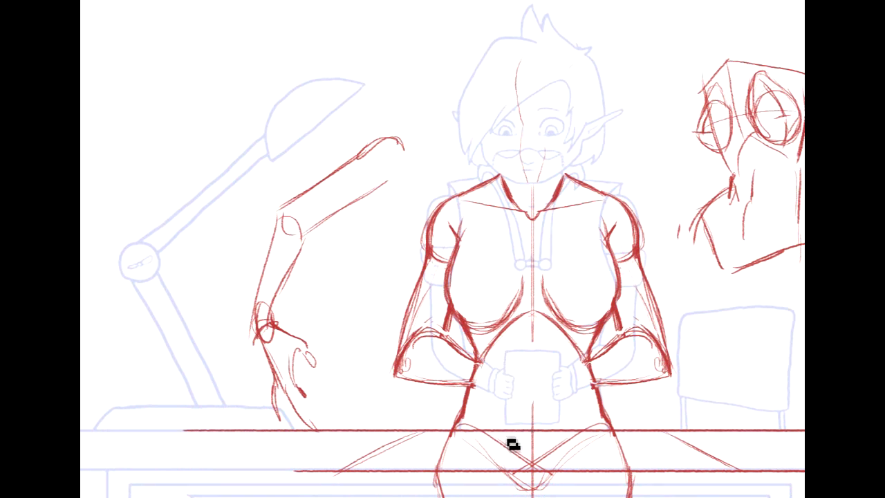
{"action": "left_click_drag", "start_coordinate": [503, 441], "coordinate": [573, 441]}
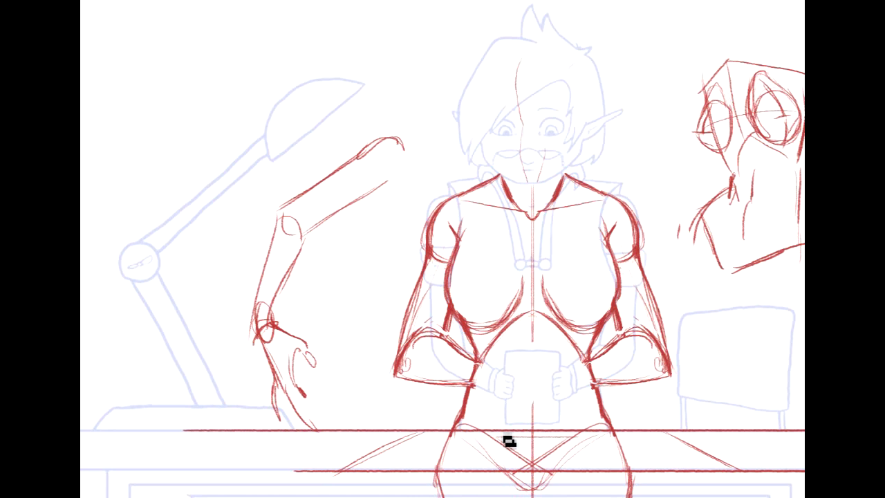
{"action": "left_click_drag", "start_coordinate": [498, 359], "coordinate": [502, 427]}
{"action": "mouse_move", "coordinate": [487, 354]}
{"action": "left_mouse_down"}
{"action": "mouse_move", "coordinate": [550, 343]}
{"action": "mouse_move", "coordinate": [573, 353]}
{"action": "mouse_move", "coordinate": [564, 424]}
{"action": "left_mouse_up"}
{"action": "left_click_drag", "start_coordinate": [564, 353], "coordinate": [567, 442]}
{"action": "left_click_drag", "start_coordinate": [495, 441], "coordinate": [585, 441]}
{"action": "mouse_move", "coordinate": [498, 439]}
{"action": "left_mouse_down"}
{"action": "mouse_move", "coordinate": [592, 449]}
{"action": "mouse_move", "coordinate": [526, 448]}
{"action": "mouse_move", "coordinate": [575, 437]}
{"action": "left_mouse_up"}
{"action": "left_click_drag", "start_coordinate": [504, 369], "coordinate": [510, 446]}
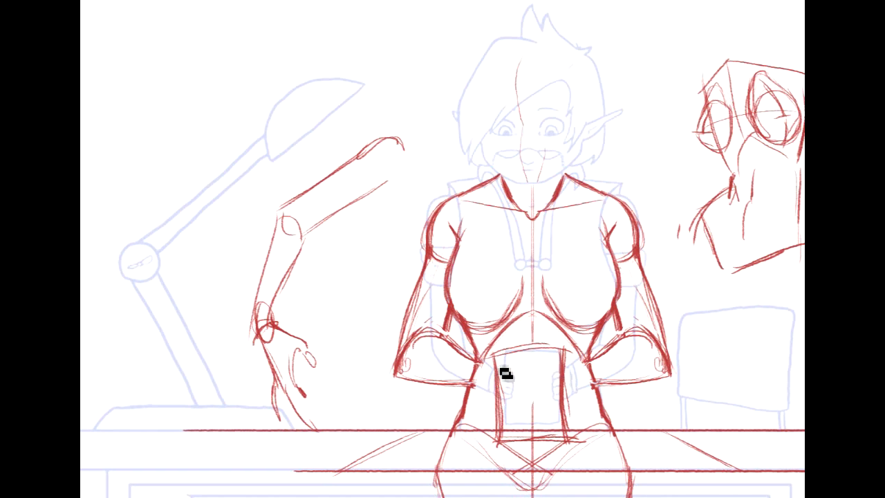
{"action": "left_click_drag", "start_coordinate": [494, 356], "coordinate": [562, 348]}
{"action": "left_click_drag", "start_coordinate": [498, 443], "coordinate": [584, 441]}
- Select and delete the arm, torso and teardrop side studies around the character, and clear the selection
{"action": "left_click_drag", "start_coordinate": [396, 263], "coordinate": [358, 429]}
{"action": "mouse_move", "coordinate": [322, 115]}
{"action": "left_mouse_down"}
{"action": "mouse_move", "coordinate": [413, 162]}
{"action": "mouse_move", "coordinate": [405, 222]}
{"action": "left_mouse_up"}
{"action": "key", "text": "Delete"}
{"action": "left_click_drag", "start_coordinate": [732, 99], "coordinate": [550, 124]}
{"action": "left_click_drag", "start_coordinate": [745, 271], "coordinate": [773, 401]}
{"action": "left_click_drag", "start_coordinate": [577, 40], "coordinate": [804, 187]}
{"action": "mouse_move", "coordinate": [462, 7]}
{"action": "left_mouse_down"}
{"action": "mouse_move", "coordinate": [640, 60]}
{"action": "mouse_move", "coordinate": [634, 54]}
{"action": "left_mouse_up"}
{"action": "key", "text": "Delete"}
{"action": "key", "text": "ctrl+d"}
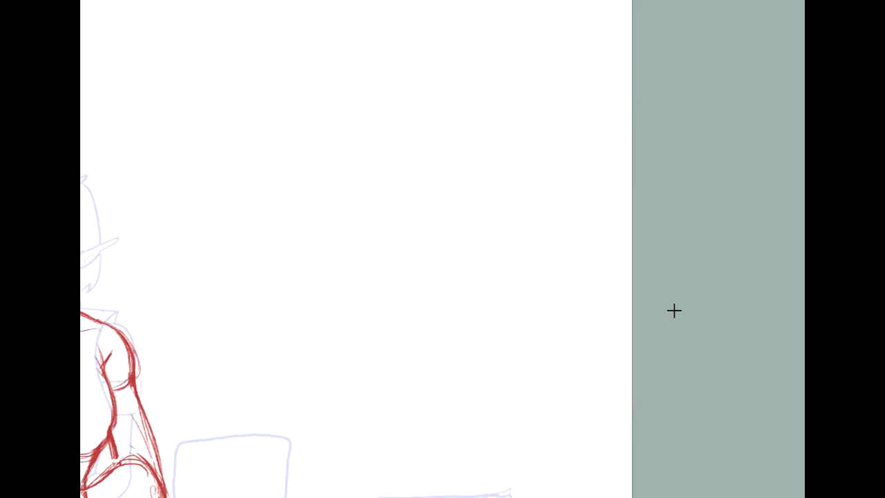
- Erase the pelvis and thigh lines overlapping the desk and redraw the bottom edge of the held sheet
{"action": "mouse_move", "coordinate": [206, 373]}
{"action": "left_mouse_down"}
{"action": "mouse_move", "coordinate": [383, 150]}
{"action": "mouse_move", "coordinate": [634, 194]}
{"action": "left_mouse_up"}
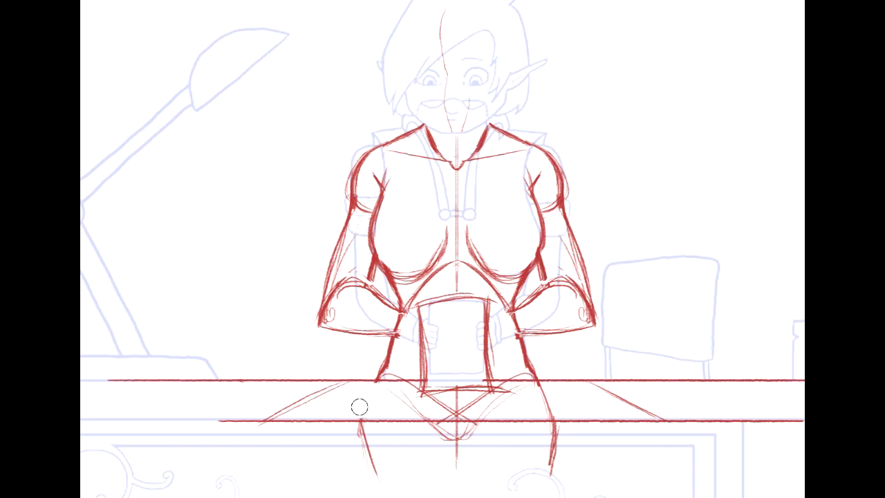
{"action": "mouse_move", "coordinate": [430, 429]}
{"action": "left_mouse_down"}
{"action": "mouse_move", "coordinate": [485, 427]}
{"action": "mouse_move", "coordinate": [437, 445]}
{"action": "left_mouse_up"}
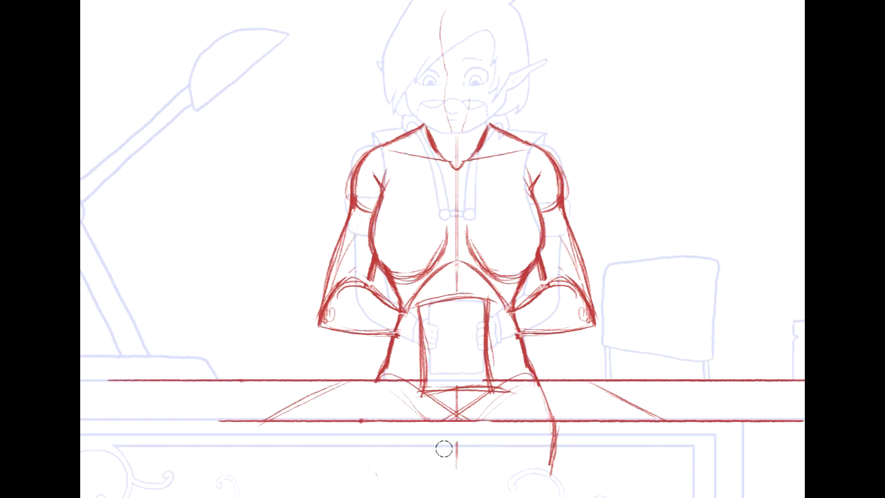
{"action": "left_click_drag", "start_coordinate": [448, 407], "coordinate": [430, 404]}
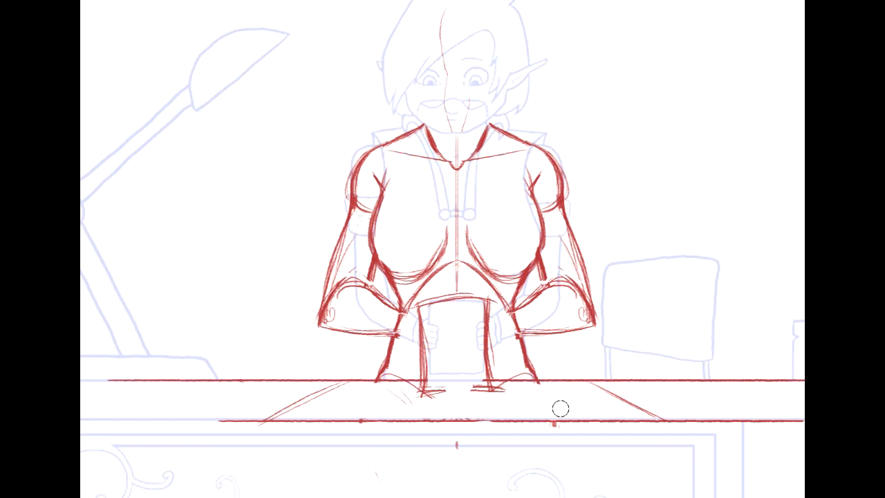
{"action": "left_click_drag", "start_coordinate": [418, 393], "coordinate": [505, 392]}
- Sketch both hands as simple tapered shapes gripping the sides of the sheet, with an oval at one wrist
{"action": "mouse_move", "coordinate": [512, 325]}
{"action": "left_mouse_down"}
{"action": "mouse_move", "coordinate": [562, 354]}
{"action": "mouse_move", "coordinate": [561, 345]}
{"action": "left_mouse_up"}
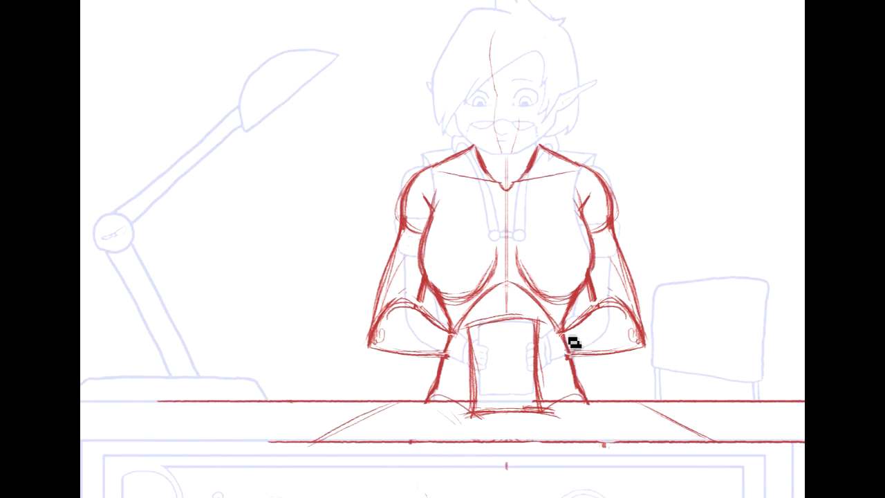
{"action": "mouse_move", "coordinate": [551, 346]}
{"action": "left_mouse_down"}
{"action": "mouse_move", "coordinate": [520, 376]}
{"action": "mouse_move", "coordinate": [533, 374]}
{"action": "mouse_move", "coordinate": [525, 375]}
{"action": "mouse_move", "coordinate": [543, 396]}
{"action": "mouse_move", "coordinate": [574, 364]}
{"action": "mouse_move", "coordinate": [559, 387]}
{"action": "mouse_move", "coordinate": [538, 391]}
{"action": "mouse_move", "coordinate": [565, 395]}
{"action": "left_mouse_up"}
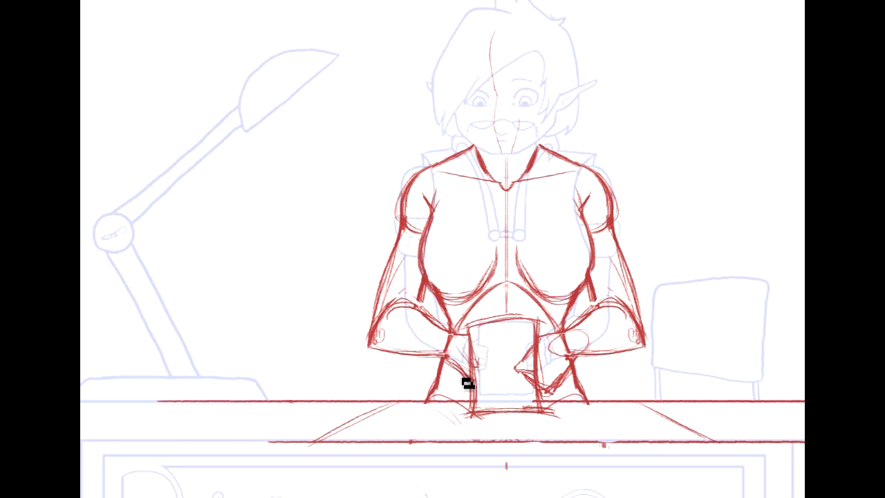
{"action": "left_click_drag", "start_coordinate": [475, 390], "coordinate": [510, 390]}
{"action": "left_click_drag", "start_coordinate": [476, 365], "coordinate": [510, 389]}
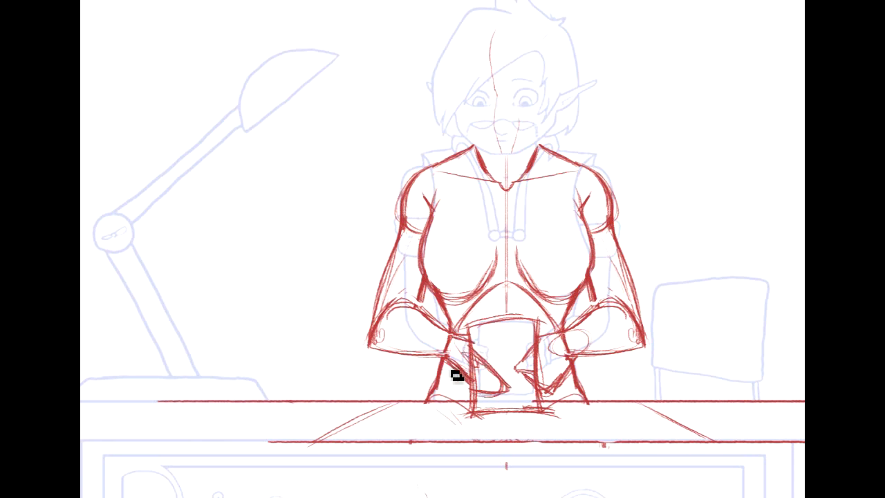
{"action": "mouse_move", "coordinate": [473, 353]}
{"action": "left_mouse_down"}
{"action": "mouse_move", "coordinate": [510, 386]}
{"action": "mouse_move", "coordinate": [487, 402]}
{"action": "mouse_move", "coordinate": [515, 395]}
{"action": "left_mouse_up"}
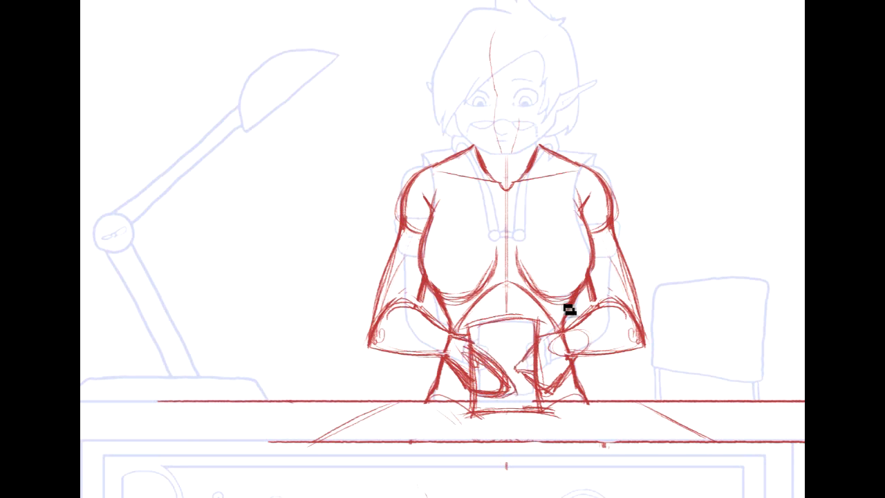
- Rework the rough outline of the lamp-side hand over the sheet and clean up the excess sketch lines inside it
{"action": "left_click_drag", "start_coordinate": [505, 374], "coordinate": [530, 395]}
{"action": "left_click_drag", "start_coordinate": [492, 358], "coordinate": [527, 397]}
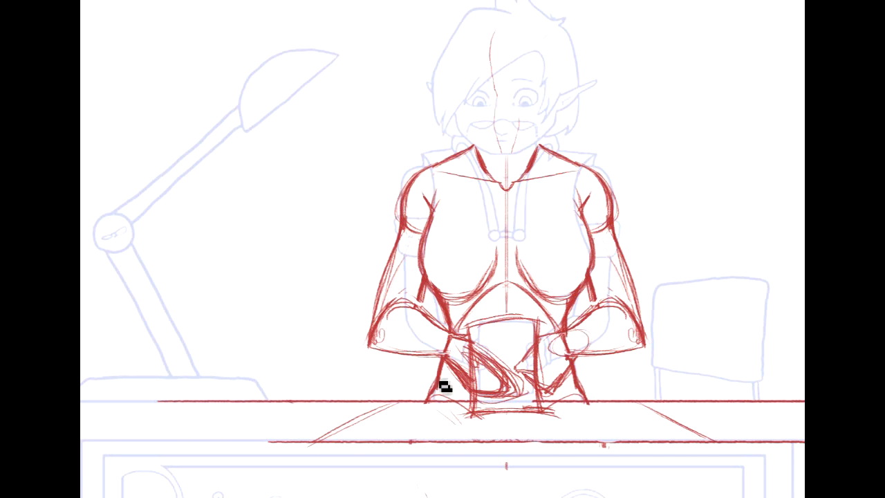
{"action": "mouse_move", "coordinate": [442, 249]}
{"action": "left_mouse_down"}
{"action": "mouse_move", "coordinate": [533, 253]}
{"action": "mouse_move", "coordinate": [472, 371]}
{"action": "mouse_move", "coordinate": [276, 407]}
{"action": "left_mouse_up"}
{"action": "left_click_drag", "start_coordinate": [446, 492], "coordinate": [596, 256]}
{"action": "left_click_drag", "start_coordinate": [449, 270], "coordinate": [473, 311]}
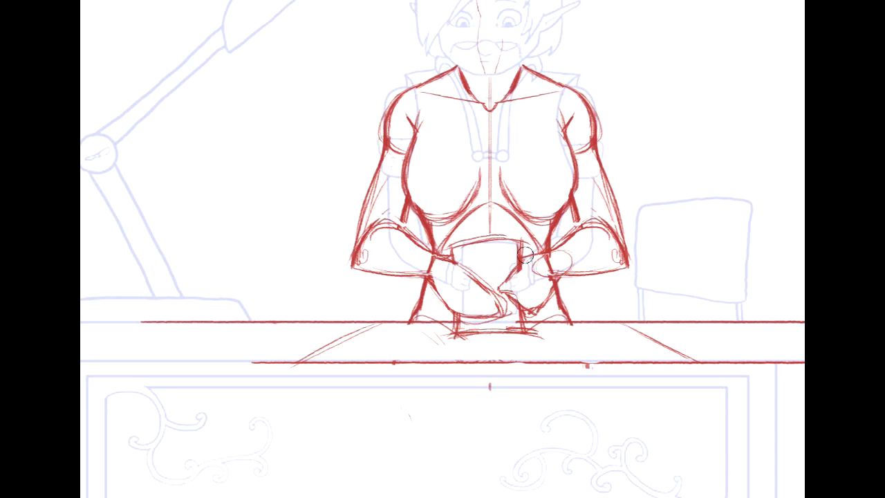
{"action": "mouse_move", "coordinate": [414, 158]}
{"action": "left_mouse_down"}
{"action": "mouse_move", "coordinate": [425, 246]}
{"action": "mouse_move", "coordinate": [439, 266]}
{"action": "left_mouse_up"}
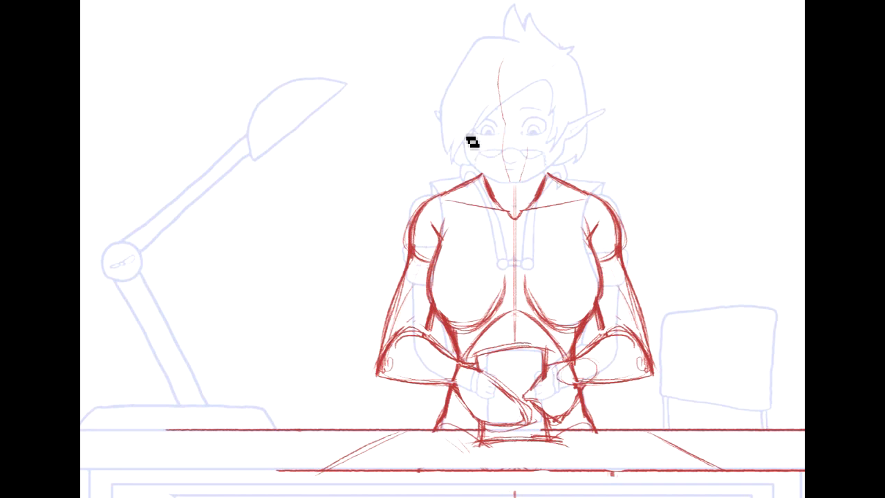
- Try to sketch a raised hand beside the face with a sharply bent arm and elbow, and undo it
{"action": "mouse_move", "coordinate": [446, 141]}
{"action": "left_mouse_down"}
{"action": "mouse_move", "coordinate": [454, 166]}
{"action": "mouse_move", "coordinate": [416, 153]}
{"action": "mouse_move", "coordinate": [423, 161]}
{"action": "mouse_move", "coordinate": [423, 134]}
{"action": "mouse_move", "coordinate": [416, 138]}
{"action": "mouse_move", "coordinate": [432, 151]}
{"action": "mouse_move", "coordinate": [419, 144]}
{"action": "mouse_move", "coordinate": [422, 179]}
{"action": "mouse_move", "coordinate": [410, 196]}
{"action": "mouse_move", "coordinate": [436, 183]}
{"action": "mouse_move", "coordinate": [435, 161]}
{"action": "mouse_move", "coordinate": [436, 194]}
{"action": "mouse_move", "coordinate": [491, 168]}
{"action": "mouse_move", "coordinate": [458, 174]}
{"action": "left_mouse_up"}
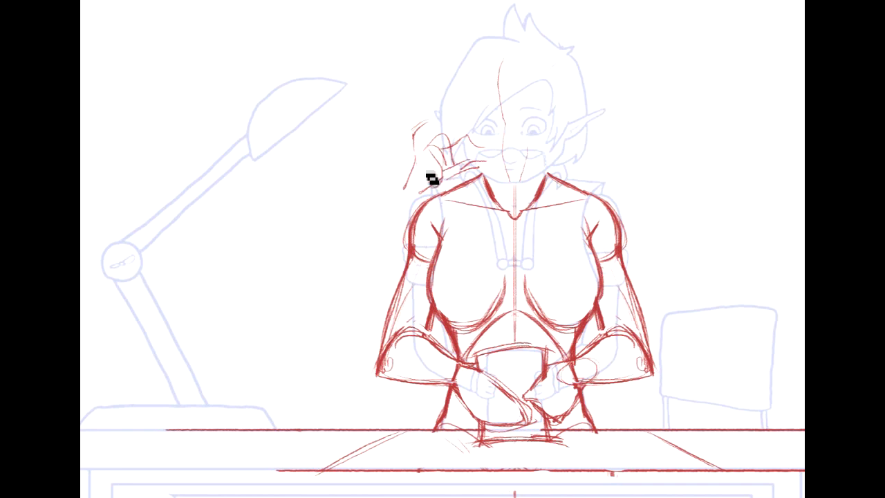
{"action": "left_click_drag", "start_coordinate": [403, 188], "coordinate": [371, 286]}
{"action": "mouse_move", "coordinate": [311, 249]}
{"action": "left_mouse_down"}
{"action": "mouse_move", "coordinate": [393, 272]}
{"action": "mouse_move", "coordinate": [325, 251]}
{"action": "mouse_move", "coordinate": [362, 219]}
{"action": "mouse_move", "coordinate": [415, 253]}
{"action": "left_mouse_up"}
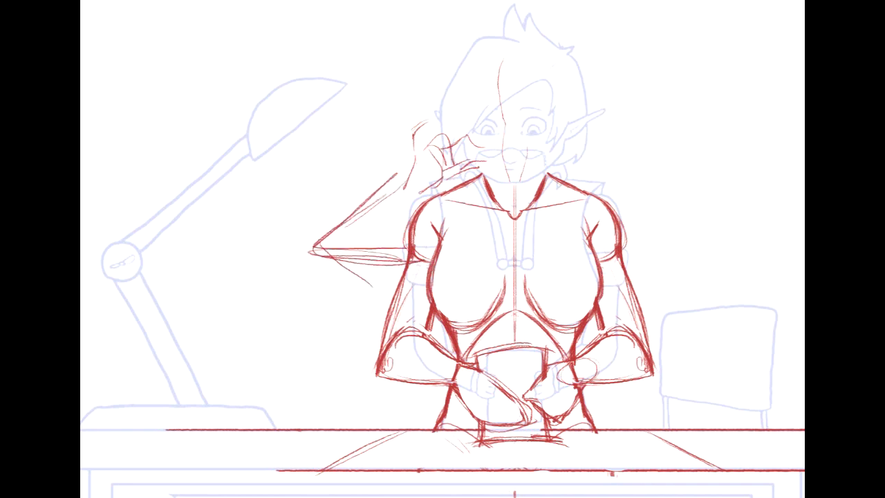
{"action": "key", "text": "ctrl+z"}
{"action": "key", "text": "ctrl+z"}
{"action": "key", "text": "ctrl+z"}
{"action": "key", "text": "ctrl+z"}
{"action": "key", "text": "ctrl+z"}
{"action": "key", "text": "ctrl+z"}
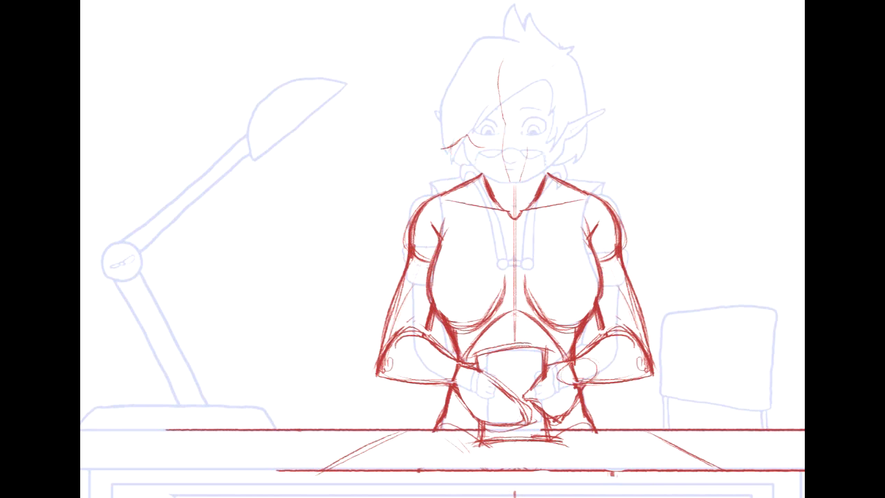
- Fade the rough held sheet, both hands and the waist lines behind them into a faint guide
{"action": "mouse_move", "coordinate": [442, 249]}
{"action": "left_mouse_down"}
{"action": "mouse_move", "coordinate": [443, 216]}
{"action": "mouse_move", "coordinate": [367, 225]}
{"action": "mouse_move", "coordinate": [479, 374]}
{"action": "mouse_move", "coordinate": [364, 295]}
{"action": "left_mouse_up"}
{"action": "left_click_drag", "start_coordinate": [385, 174], "coordinate": [393, 186]}
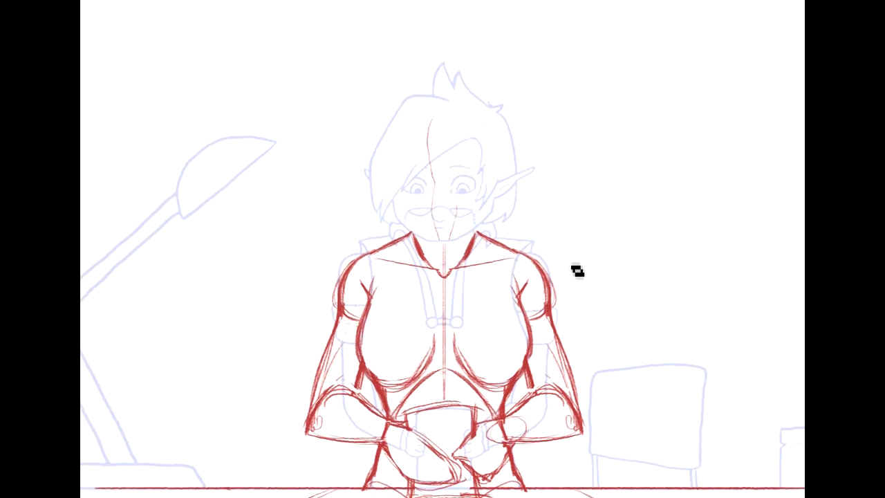
{"action": "mouse_move", "coordinate": [636, 306]}
{"action": "left_mouse_down"}
{"action": "mouse_move", "coordinate": [639, 287]}
{"action": "mouse_move", "coordinate": [760, 147]}
{"action": "left_mouse_up"}
{"action": "left_click_drag", "start_coordinate": [755, 203], "coordinate": [723, 183]}
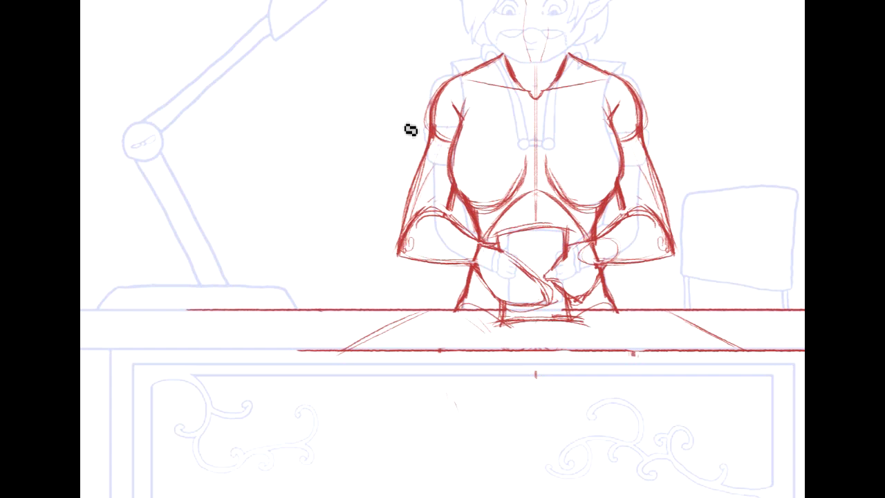
{"action": "mouse_move", "coordinate": [494, 235]}
{"action": "left_mouse_down"}
{"action": "mouse_move", "coordinate": [477, 250]}
{"action": "mouse_move", "coordinate": [499, 232]}
{"action": "mouse_move", "coordinate": [503, 240]}
{"action": "mouse_move", "coordinate": [526, 236]}
{"action": "mouse_move", "coordinate": [492, 323]}
{"action": "mouse_move", "coordinate": [565, 321]}
{"action": "mouse_move", "coordinate": [582, 296]}
{"action": "mouse_move", "coordinate": [589, 246]}
{"action": "mouse_move", "coordinate": [606, 245]}
{"action": "mouse_move", "coordinate": [593, 270]}
{"action": "left_mouse_up"}
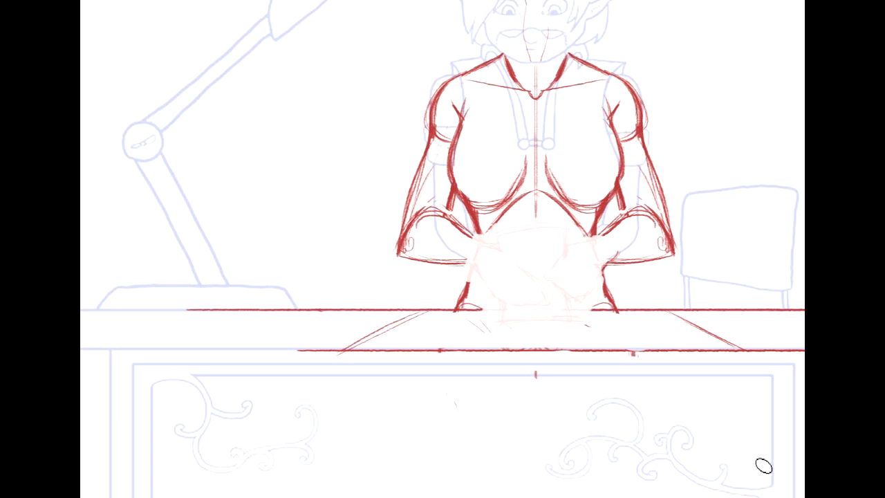
- Sketch the lamp-side wrist curve, the tapered back of the hand, the curved knuckle line and the lower contour of the fingers
{"action": "key", "text": "ctrl+plus"}
{"action": "mouse_move", "coordinate": [546, 256]}
{"action": "left_mouse_down"}
{"action": "mouse_move", "coordinate": [407, 241]}
{"action": "mouse_move", "coordinate": [338, 247]}
{"action": "left_mouse_up"}
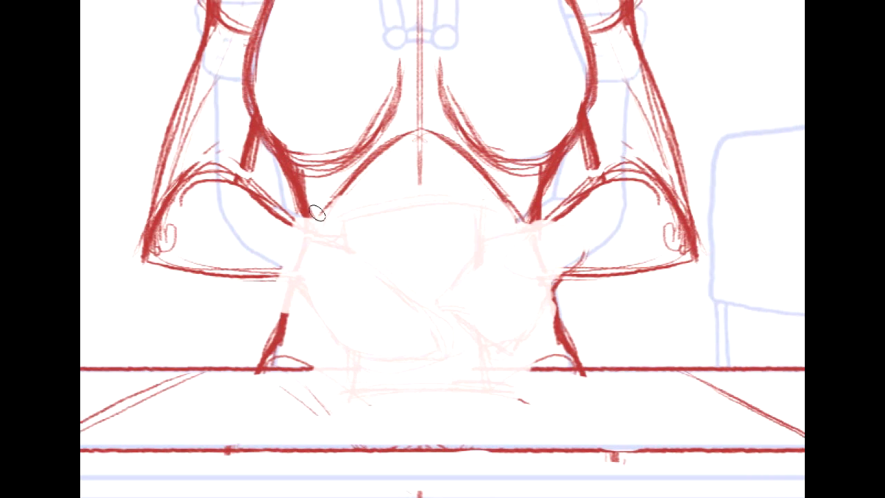
{"action": "mouse_move", "coordinate": [292, 227]}
{"action": "left_mouse_down"}
{"action": "mouse_move", "coordinate": [331, 268]}
{"action": "mouse_move", "coordinate": [284, 280]}
{"action": "left_mouse_up"}
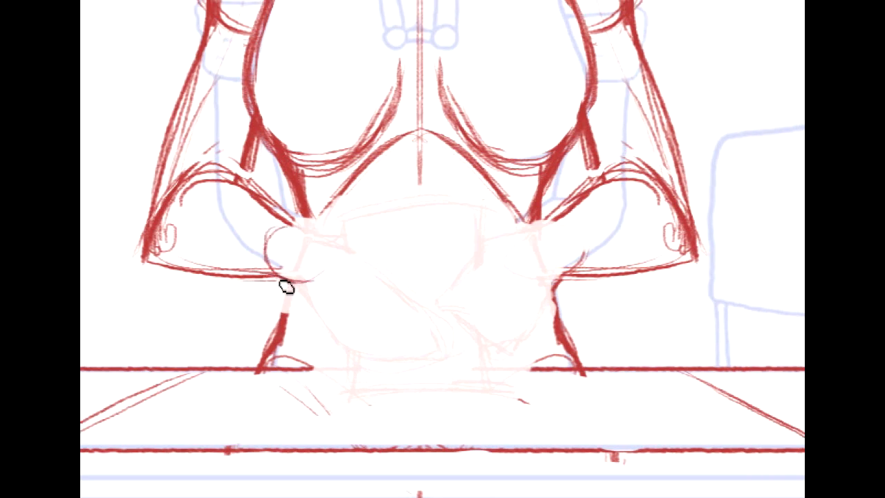
{"action": "mouse_move", "coordinate": [311, 233]}
{"action": "left_mouse_down"}
{"action": "mouse_move", "coordinate": [299, 214]}
{"action": "mouse_move", "coordinate": [343, 238]}
{"action": "left_mouse_up"}
{"action": "left_click_drag", "start_coordinate": [295, 285], "coordinate": [312, 309]}
{"action": "mouse_move", "coordinate": [296, 285]}
{"action": "left_mouse_down"}
{"action": "mouse_move", "coordinate": [325, 333]}
{"action": "mouse_move", "coordinate": [351, 246]}
{"action": "left_mouse_up"}
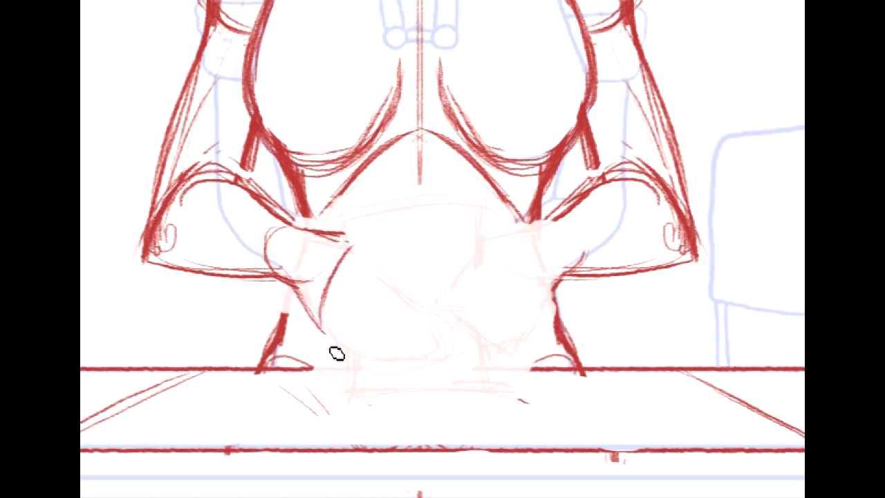
{"action": "mouse_move", "coordinate": [325, 338]}
{"action": "left_mouse_down"}
{"action": "mouse_move", "coordinate": [352, 369]}
{"action": "mouse_move", "coordinate": [373, 373]}
{"action": "left_mouse_up"}
{"action": "mouse_move", "coordinate": [323, 303]}
{"action": "left_mouse_down"}
{"action": "mouse_move", "coordinate": [383, 355]}
{"action": "mouse_move", "coordinate": [352, 339]}
{"action": "mouse_move", "coordinate": [409, 356]}
{"action": "left_mouse_up"}
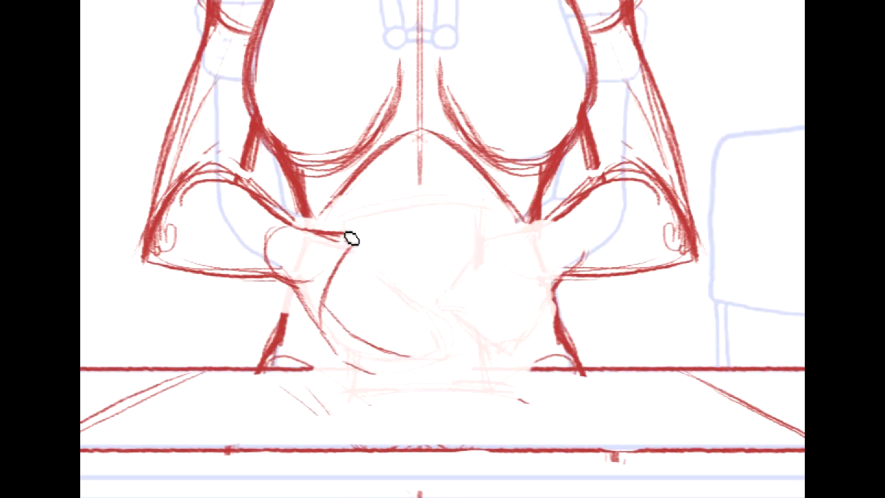
- Reinforce the lamp-side wrist where it meets the sheet's side edge and draw the upper fingers reaching across the sheet
{"action": "mouse_move", "coordinate": [350, 235]}
{"action": "left_mouse_down"}
{"action": "mouse_move", "coordinate": [345, 217]}
{"action": "mouse_move", "coordinate": [351, 237]}
{"action": "left_mouse_up"}
{"action": "left_click_drag", "start_coordinate": [296, 228], "coordinate": [343, 235]}
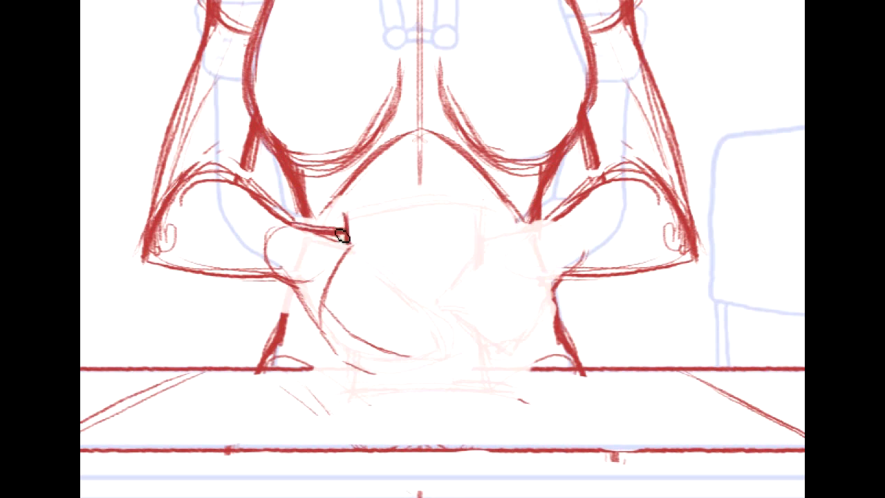
{"action": "mouse_move", "coordinate": [282, 273]}
{"action": "left_mouse_down"}
{"action": "mouse_move", "coordinate": [282, 245]}
{"action": "mouse_move", "coordinate": [316, 281]}
{"action": "left_mouse_up"}
{"action": "mouse_move", "coordinate": [351, 239]}
{"action": "left_mouse_down"}
{"action": "mouse_move", "coordinate": [399, 274]}
{"action": "mouse_move", "coordinate": [351, 272]}
{"action": "mouse_move", "coordinate": [393, 279]}
{"action": "left_mouse_up"}
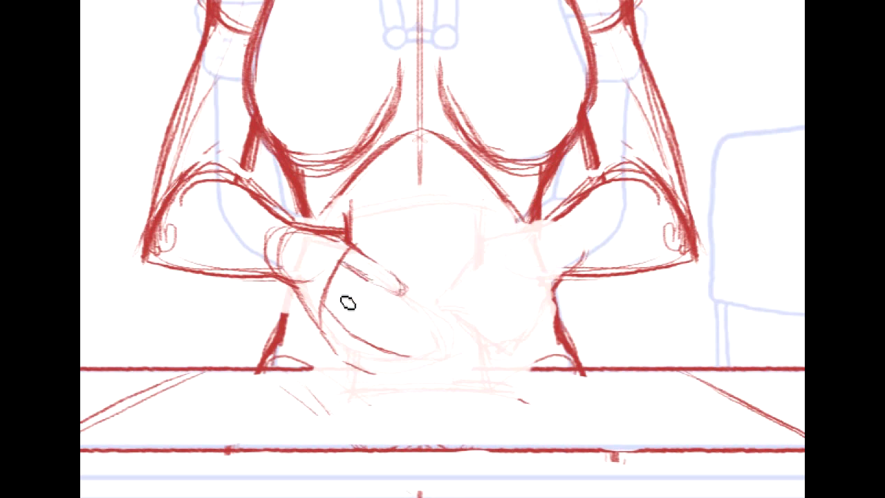
{"action": "mouse_move", "coordinate": [335, 284]}
{"action": "left_mouse_down"}
{"action": "mouse_move", "coordinate": [421, 303]}
{"action": "mouse_move", "coordinate": [405, 306]}
{"action": "left_mouse_up"}
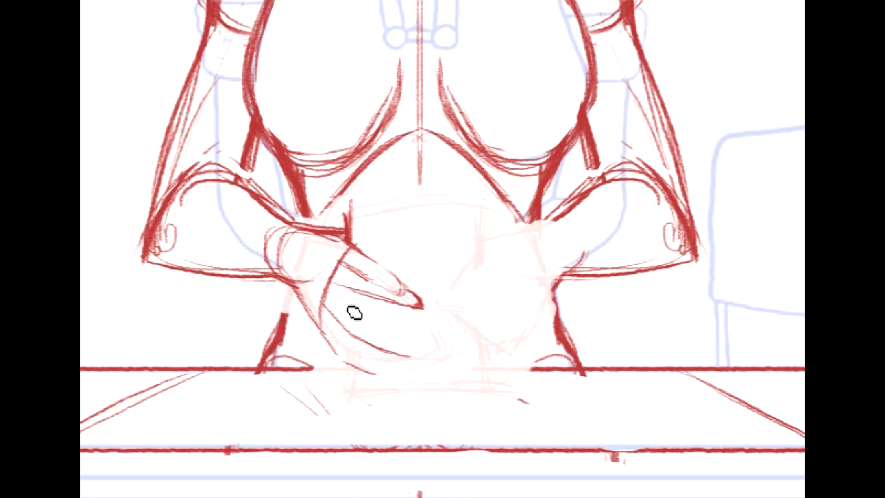
- Erase the rough lower contour of the lamp-side fingers and draw another long finger with a rounded tip
{"action": "left_click_drag", "start_coordinate": [341, 295], "coordinate": [353, 327]}
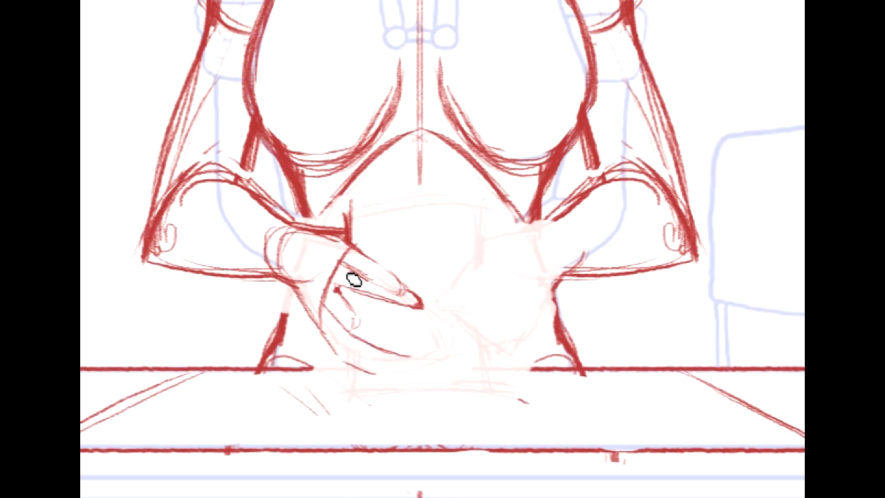
{"action": "left_click_drag", "start_coordinate": [328, 301], "coordinate": [355, 321]}
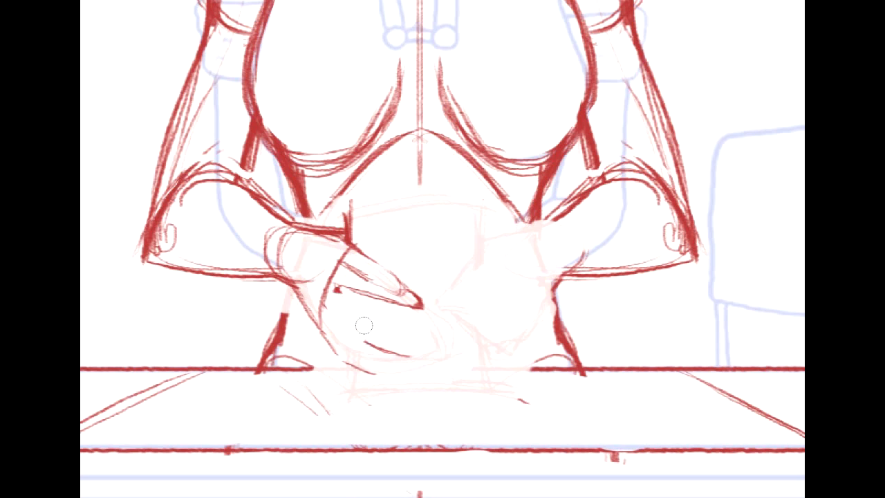
{"action": "left_click_drag", "start_coordinate": [327, 305], "coordinate": [426, 324]}
{"action": "left_click_drag", "start_coordinate": [426, 317], "coordinate": [419, 325]}
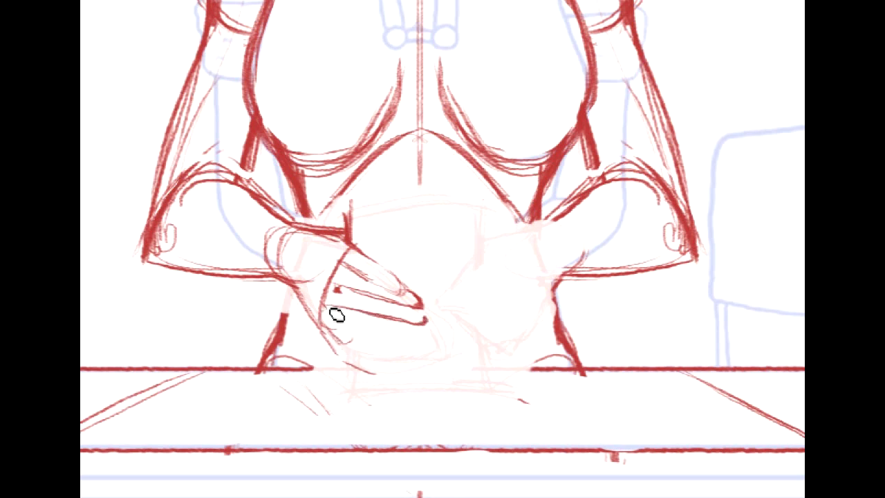
- Draw the bent little finger of the lamp-side hand and thicken the hand's outer edge
{"action": "mouse_move", "coordinate": [335, 308]}
{"action": "left_mouse_down"}
{"action": "mouse_move", "coordinate": [353, 351]}
{"action": "mouse_move", "coordinate": [372, 351]}
{"action": "mouse_move", "coordinate": [353, 329]}
{"action": "mouse_move", "coordinate": [366, 326]}
{"action": "mouse_move", "coordinate": [367, 350]}
{"action": "mouse_move", "coordinate": [351, 349]}
{"action": "mouse_move", "coordinate": [374, 359]}
{"action": "mouse_move", "coordinate": [360, 341]}
{"action": "mouse_move", "coordinate": [373, 361]}
{"action": "mouse_move", "coordinate": [355, 335]}
{"action": "left_mouse_up"}
{"action": "key", "text": "ctrl+z"}
{"action": "key", "text": "ctrl+z"}
{"action": "left_click_drag", "start_coordinate": [291, 275], "coordinate": [315, 322]}
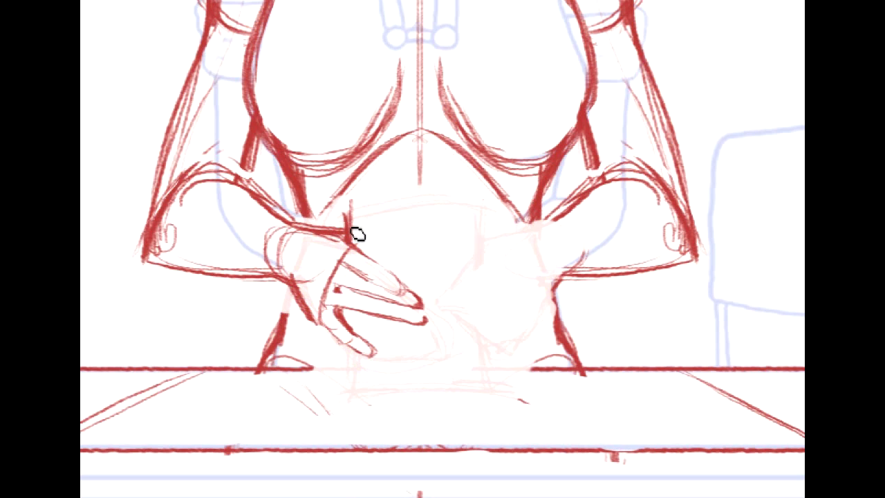
- Add small paper creases above the lamp-side fingers and refine the fingertips and wrist contour
{"action": "left_click_drag", "start_coordinate": [358, 244], "coordinate": [392, 247]}
{"action": "mouse_move", "coordinate": [349, 239]}
{"action": "left_mouse_down"}
{"action": "mouse_move", "coordinate": [375, 259]}
{"action": "mouse_move", "coordinate": [396, 257]}
{"action": "left_mouse_up"}
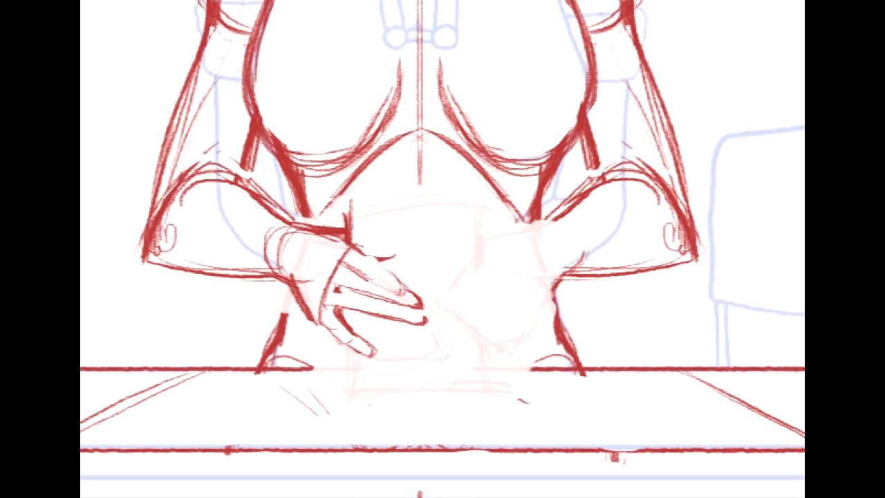
{"action": "mouse_move", "coordinate": [415, 250]}
{"action": "left_mouse_down"}
{"action": "mouse_move", "coordinate": [396, 261]}
{"action": "mouse_move", "coordinate": [413, 256]}
{"action": "left_mouse_up"}
{"action": "mouse_move", "coordinate": [410, 290]}
{"action": "left_mouse_down"}
{"action": "mouse_move", "coordinate": [424, 307]}
{"action": "mouse_move", "coordinate": [416, 313]}
{"action": "mouse_move", "coordinate": [428, 307]}
{"action": "mouse_move", "coordinate": [415, 327]}
{"action": "left_mouse_up"}
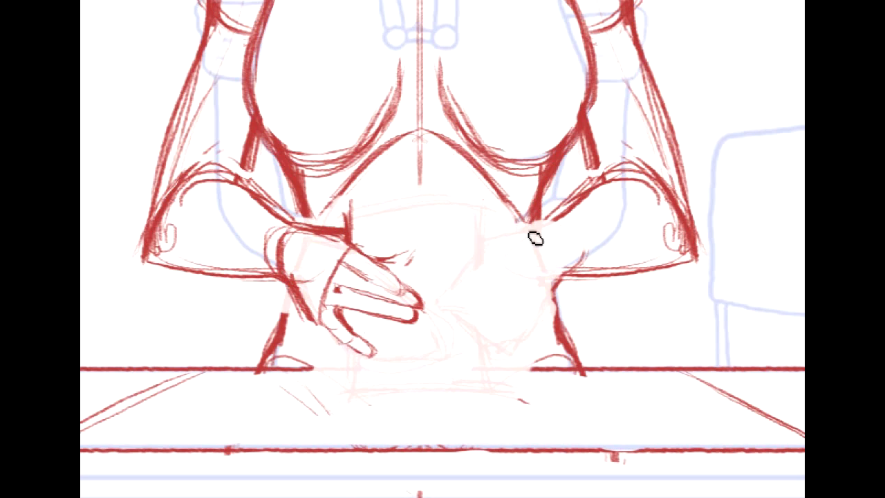
- Draw the chair-side hand with a rounded wrist and thumb base, a tapered palm and four short fingers gripping the sheet
{"action": "mouse_move", "coordinate": [490, 237]}
{"action": "left_mouse_down"}
{"action": "mouse_move", "coordinate": [548, 231]}
{"action": "mouse_move", "coordinate": [486, 238]}
{"action": "mouse_move", "coordinate": [464, 270]}
{"action": "left_mouse_up"}
{"action": "mouse_move", "coordinate": [541, 236]}
{"action": "left_mouse_down"}
{"action": "mouse_move", "coordinate": [548, 283]}
{"action": "mouse_move", "coordinate": [563, 228]}
{"action": "mouse_move", "coordinate": [521, 251]}
{"action": "left_mouse_up"}
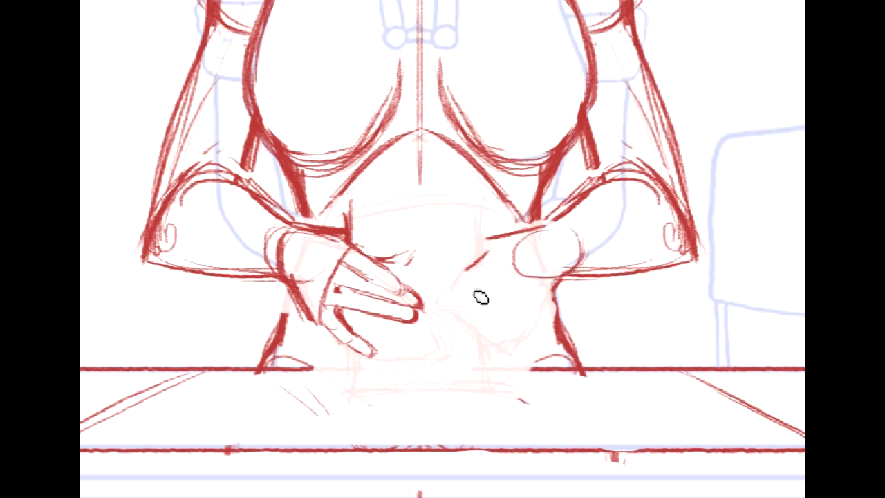
{"action": "mouse_move", "coordinate": [471, 271]}
{"action": "left_mouse_down"}
{"action": "mouse_move", "coordinate": [503, 346]}
{"action": "mouse_move", "coordinate": [556, 291]}
{"action": "left_mouse_up"}
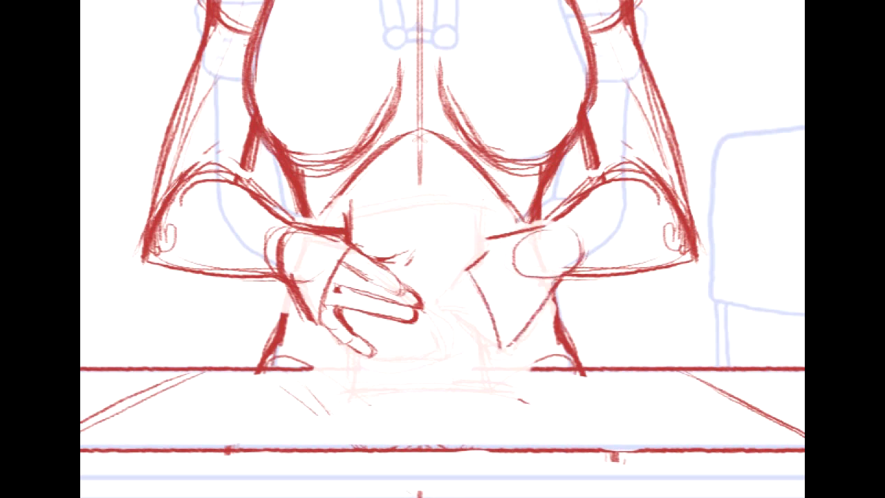
{"action": "left_click_drag", "start_coordinate": [524, 239], "coordinate": [552, 278]}
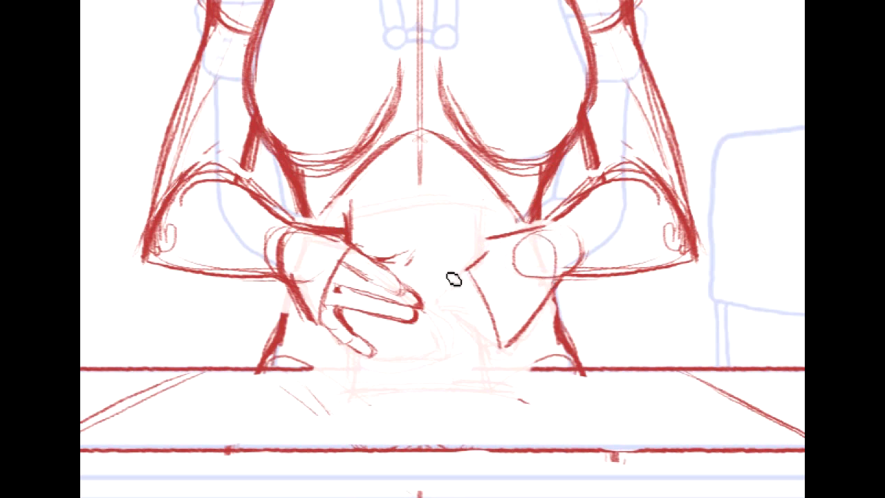
{"action": "mouse_move", "coordinate": [469, 269]}
{"action": "left_mouse_down"}
{"action": "mouse_move", "coordinate": [447, 290]}
{"action": "mouse_move", "coordinate": [448, 307]}
{"action": "mouse_move", "coordinate": [473, 294]}
{"action": "left_mouse_up"}
{"action": "mouse_move", "coordinate": [447, 306]}
{"action": "left_mouse_down"}
{"action": "mouse_move", "coordinate": [494, 322]}
{"action": "mouse_move", "coordinate": [482, 333]}
{"action": "mouse_move", "coordinate": [460, 326]}
{"action": "mouse_move", "coordinate": [495, 341]}
{"action": "mouse_move", "coordinate": [459, 333]}
{"action": "mouse_move", "coordinate": [499, 350]}
{"action": "left_mouse_up"}
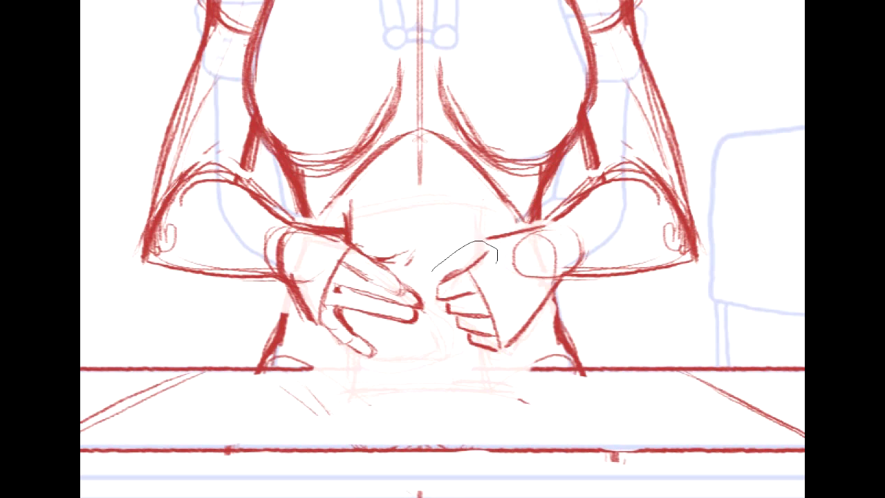
- Select the chair-side hand's fingers and palm, shift and tilt them closer to the wrist, and clear the selection
{"action": "left_click_drag", "start_coordinate": [425, 278], "coordinate": [432, 269]}
{"action": "mouse_move", "coordinate": [480, 316]}
{"action": "left_mouse_down"}
{"action": "mouse_move", "coordinate": [486, 303]}
{"action": "mouse_move", "coordinate": [503, 308]}
{"action": "left_mouse_up"}
{"action": "key", "text": "ctrl+d"}
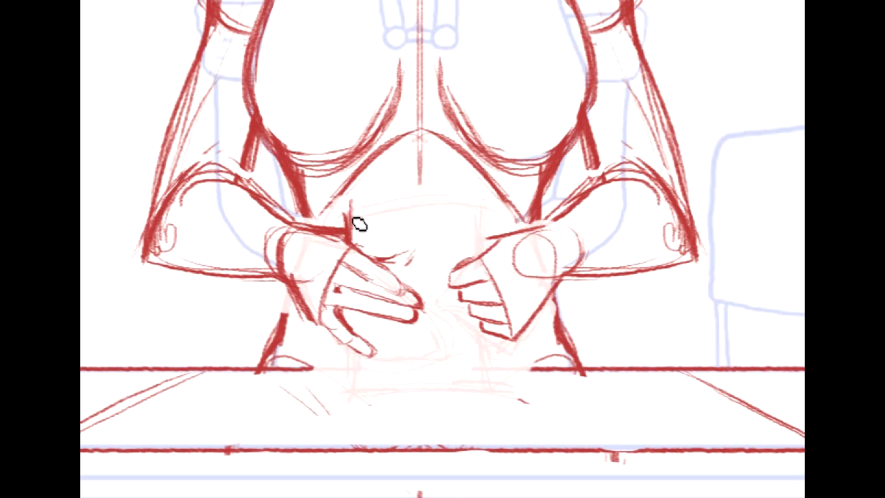
- Draw the sheet's wavy top edge, its upper chair-side edge and a pair of fold lines below the top
{"action": "left_click_drag", "start_coordinate": [344, 208], "coordinate": [495, 205]}
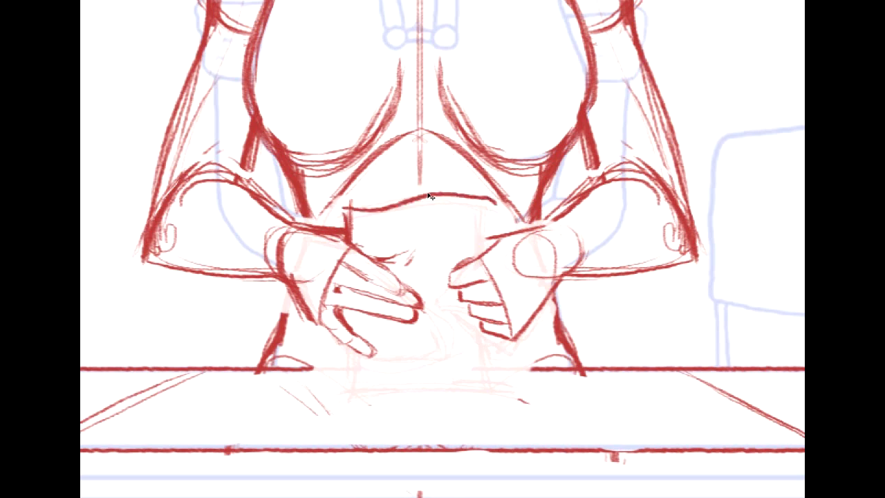
{"action": "mouse_move", "coordinate": [358, 210]}
{"action": "left_mouse_down"}
{"action": "mouse_move", "coordinate": [482, 205]}
{"action": "mouse_move", "coordinate": [490, 209]}
{"action": "mouse_move", "coordinate": [488, 259]}
{"action": "left_mouse_up"}
{"action": "left_click_drag", "start_coordinate": [490, 207], "coordinate": [487, 252]}
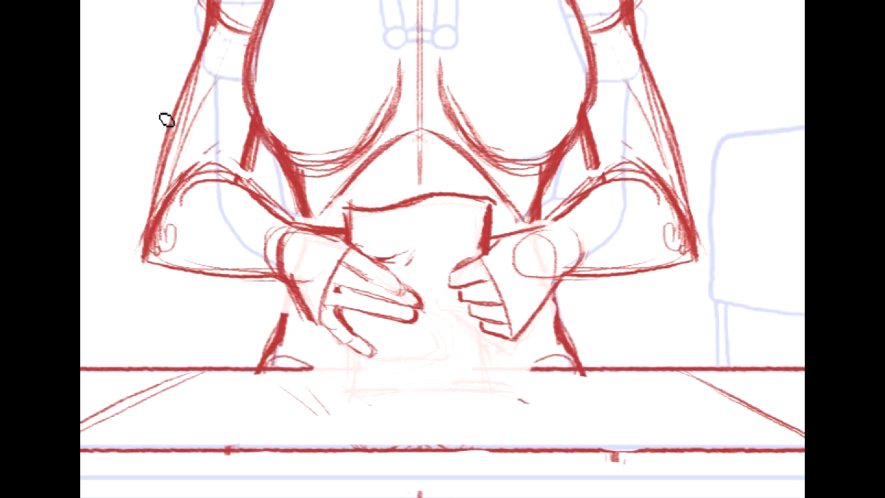
{"action": "left_click_drag", "start_coordinate": [427, 201], "coordinate": [434, 229]}
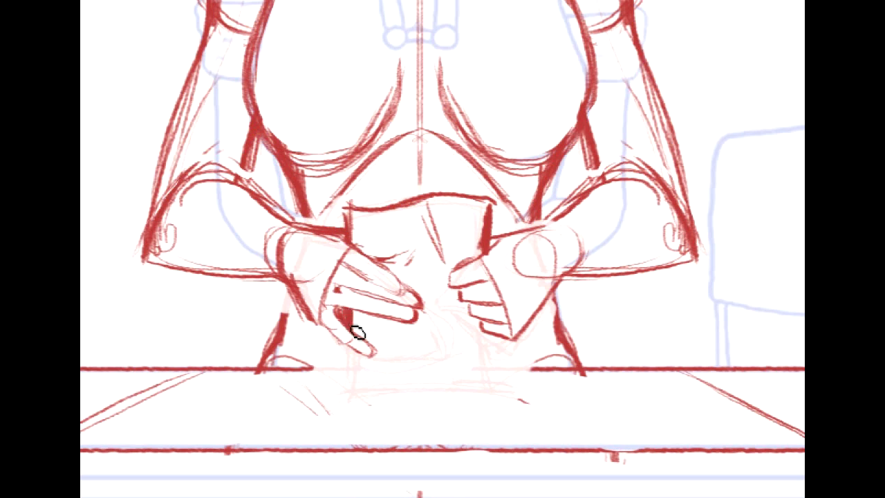
- Redraw the lamp-side little finger with dark shading beside it, rotate it upward with a transform, and clear the selection
{"action": "left_click_drag", "start_coordinate": [366, 345], "coordinate": [352, 336]}
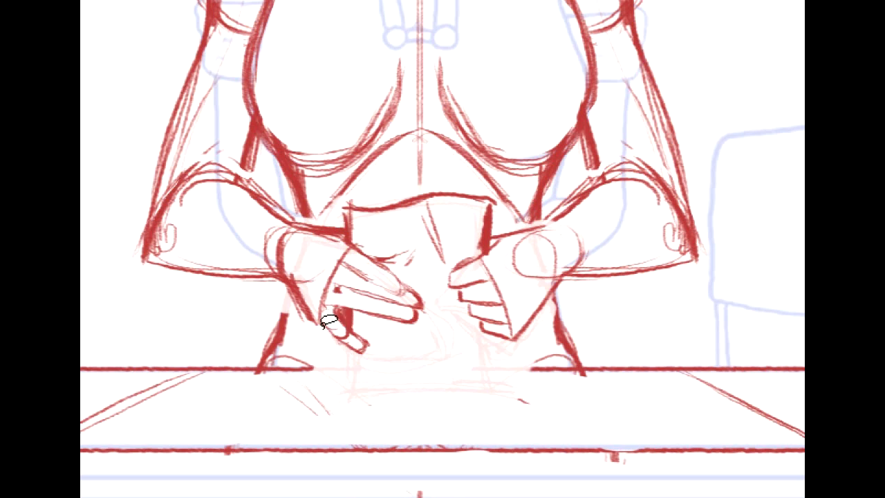
{"action": "left_click_drag", "start_coordinate": [346, 363], "coordinate": [325, 321]}
{"action": "key", "text": "ctrl+t"}
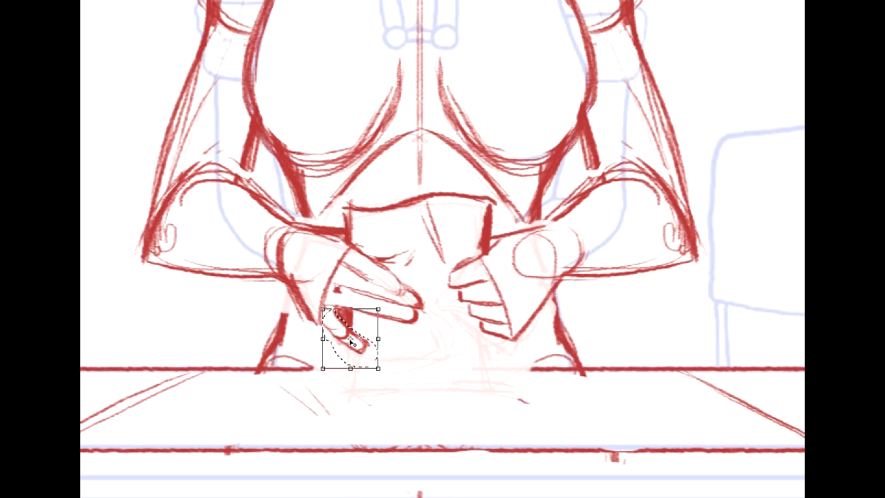
{"action": "left_click_drag", "start_coordinate": [424, 338], "coordinate": [427, 321]}
{"action": "key", "text": "Return"}
{"action": "key", "text": "ctrl+d"}
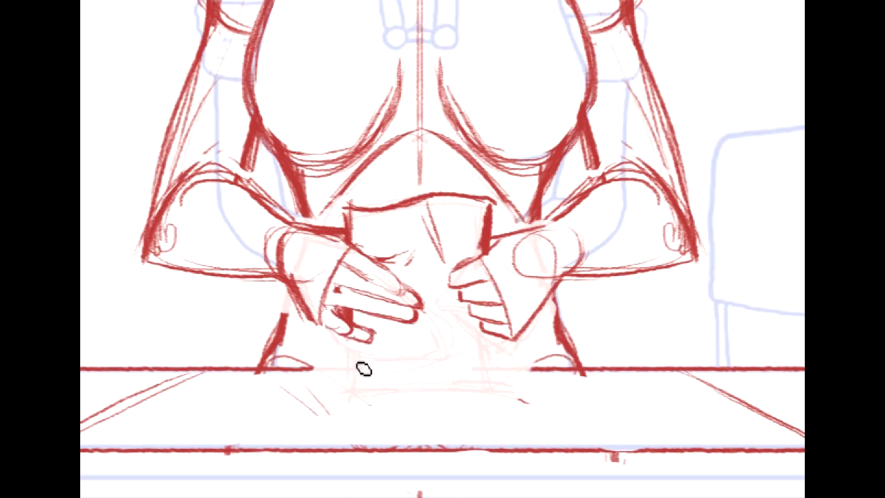
- Draw the lower half of the sheet with two side edges, a wavy bottom edge on the desk and V-shaped fold lines
{"action": "mouse_move", "coordinate": [355, 343]}
{"action": "left_mouse_down"}
{"action": "mouse_move", "coordinate": [352, 399]}
{"action": "mouse_move", "coordinate": [507, 367]}
{"action": "mouse_move", "coordinate": [493, 341]}
{"action": "mouse_move", "coordinate": [494, 408]}
{"action": "mouse_move", "coordinate": [480, 381]}
{"action": "left_mouse_up"}
{"action": "mouse_move", "coordinate": [413, 335]}
{"action": "left_mouse_down"}
{"action": "mouse_move", "coordinate": [485, 412]}
{"action": "mouse_move", "coordinate": [422, 345]}
{"action": "mouse_move", "coordinate": [426, 391]}
{"action": "left_mouse_up"}
{"action": "mouse_move", "coordinate": [290, 163]}
{"action": "left_mouse_down"}
{"action": "mouse_move", "coordinate": [198, 495]}
{"action": "mouse_move", "coordinate": [374, 338]}
{"action": "mouse_move", "coordinate": [357, 221]}
{"action": "left_mouse_up"}
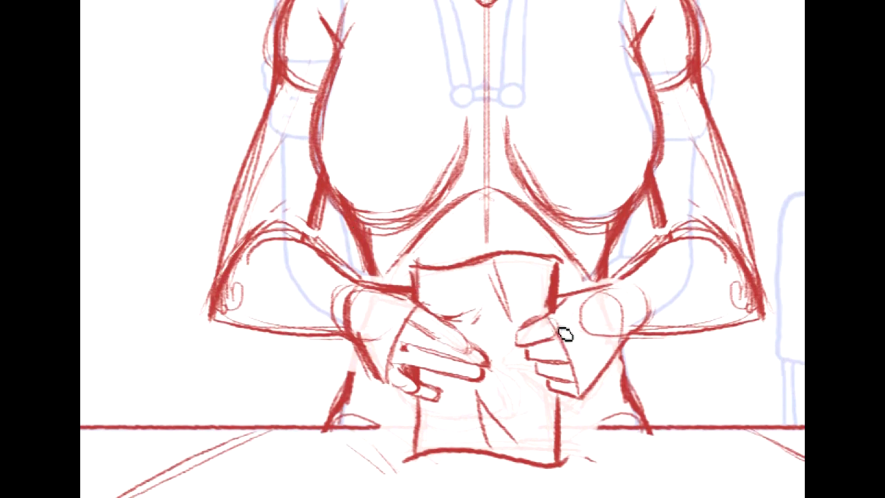
- Add rounded finger joints to the chair-side hand and strengthen the upper edge and curve of its wrist
{"action": "mouse_move", "coordinate": [555, 347]}
{"action": "left_mouse_down"}
{"action": "mouse_move", "coordinate": [581, 388]}
{"action": "mouse_move", "coordinate": [561, 369]}
{"action": "left_mouse_up"}
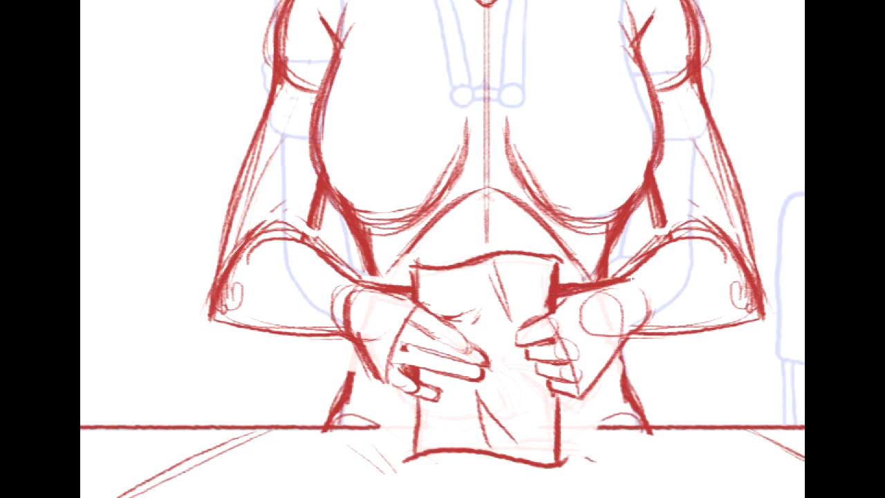
{"action": "mouse_move", "coordinate": [884, 310]}
{"action": "left_mouse_down"}
{"action": "mouse_move", "coordinate": [810, 303]}
{"action": "mouse_move", "coordinate": [716, 392]}
{"action": "mouse_move", "coordinate": [717, 377]}
{"action": "left_mouse_up"}
{"action": "left_click_drag", "start_coordinate": [462, 349], "coordinate": [479, 379]}
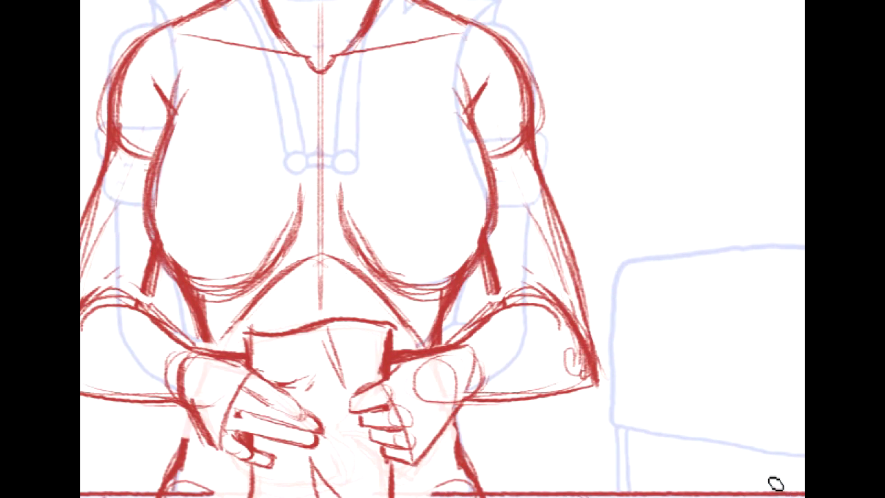
- Select both hands with the sheet and move them slightly upward to line up with the forearms
{"action": "key", "text": "ctrl+minus"}
{"action": "key", "text": "ctrl+minus"}
{"action": "mouse_move", "coordinate": [777, 411]}
{"action": "left_mouse_down"}
{"action": "mouse_move", "coordinate": [775, 426]}
{"action": "mouse_move", "coordinate": [884, 491]}
{"action": "left_mouse_up"}
{"action": "left_click_drag", "start_coordinate": [383, 170], "coordinate": [382, 173]}
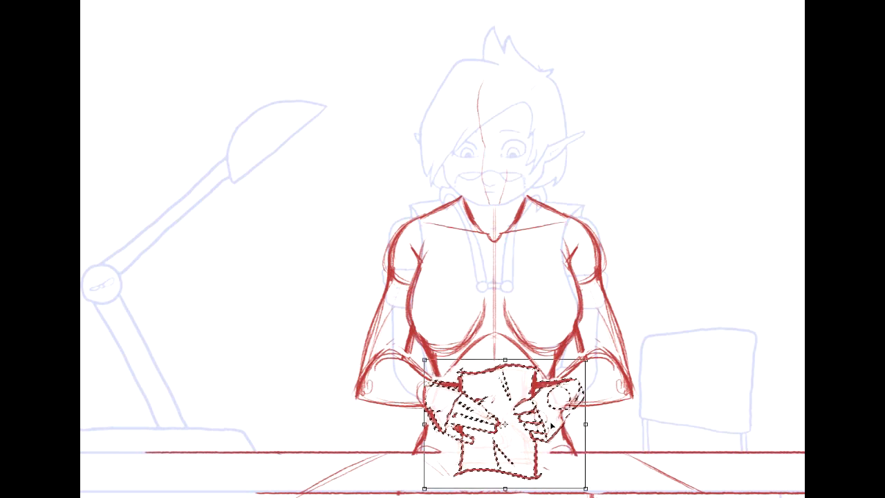
{"action": "left_click_drag", "start_coordinate": [552, 425], "coordinate": [549, 421]}
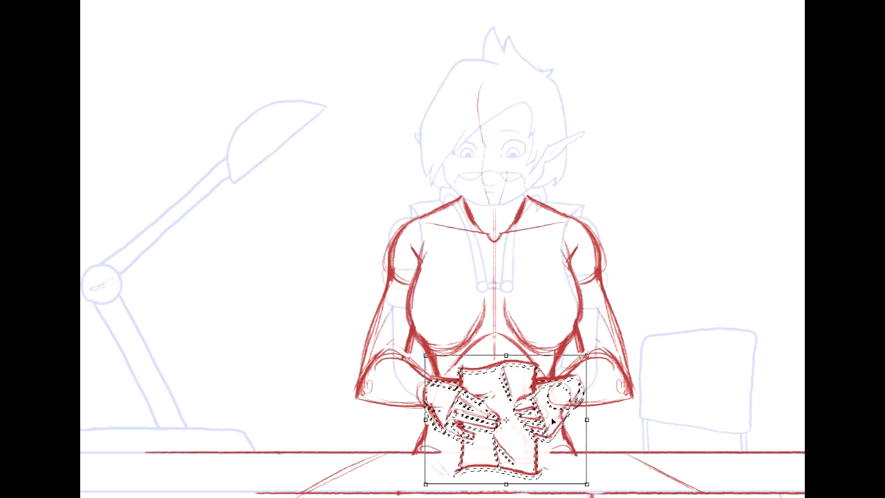
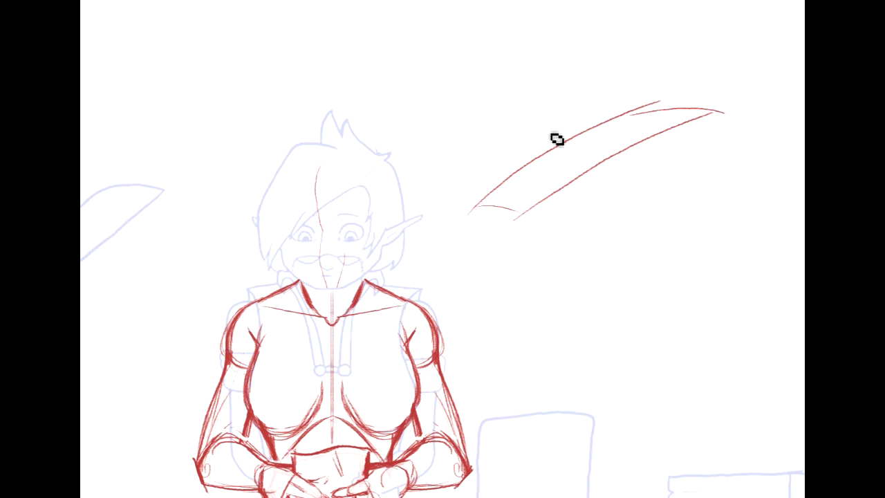
- Sketch fingers gripping the curved sheet in the side study beside the head, and delete the whole study
{"action": "mouse_move", "coordinate": [548, 156]}
{"action": "left_mouse_down"}
{"action": "mouse_move", "coordinate": [516, 127]}
{"action": "mouse_move", "coordinate": [573, 132]}
{"action": "left_mouse_up"}
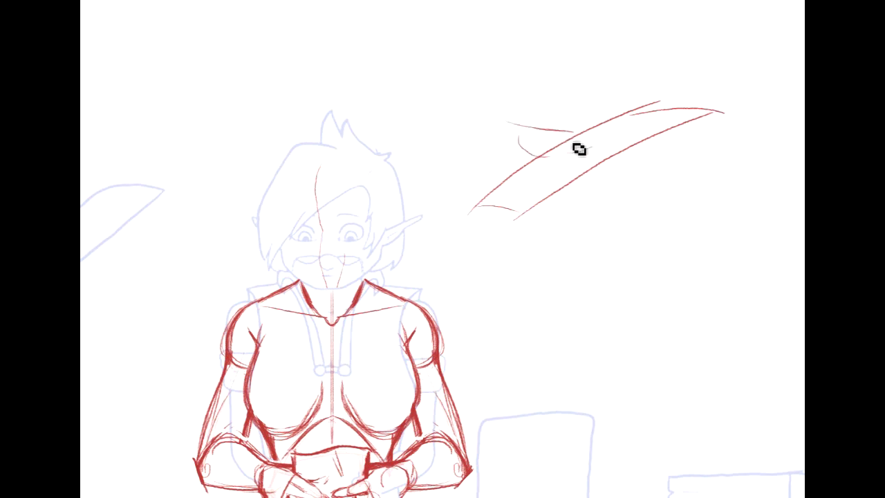
{"action": "mouse_move", "coordinate": [588, 152]}
{"action": "left_mouse_down"}
{"action": "mouse_move", "coordinate": [568, 162]}
{"action": "mouse_move", "coordinate": [580, 148]}
{"action": "mouse_move", "coordinate": [573, 138]}
{"action": "mouse_move", "coordinate": [600, 147]}
{"action": "mouse_move", "coordinate": [586, 187]}
{"action": "mouse_move", "coordinate": [550, 172]}
{"action": "mouse_move", "coordinate": [591, 171]}
{"action": "left_mouse_up"}
{"action": "mouse_move", "coordinate": [499, 141]}
{"action": "left_mouse_down"}
{"action": "mouse_move", "coordinate": [546, 192]}
{"action": "mouse_move", "coordinate": [527, 190]}
{"action": "mouse_move", "coordinate": [539, 196]}
{"action": "left_mouse_up"}
{"action": "left_click_drag", "start_coordinate": [567, 166], "coordinate": [571, 198]}
{"action": "mouse_move", "coordinate": [571, 136]}
{"action": "left_mouse_down"}
{"action": "mouse_move", "coordinate": [529, 132]}
{"action": "mouse_move", "coordinate": [582, 144]}
{"action": "left_mouse_up"}
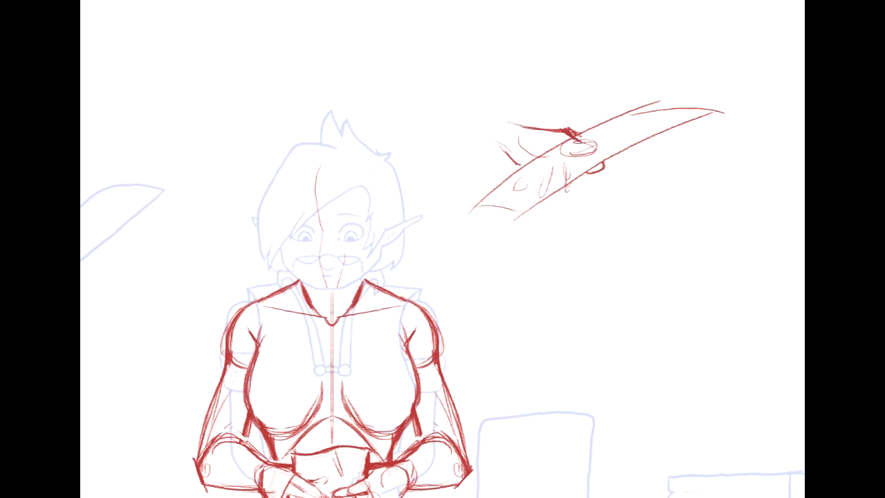
{"action": "mouse_move", "coordinate": [446, 187]}
{"action": "left_mouse_down"}
{"action": "mouse_move", "coordinate": [752, 97]}
{"action": "mouse_move", "coordinate": [484, 250]}
{"action": "left_mouse_up"}
{"action": "key", "text": "Delete"}
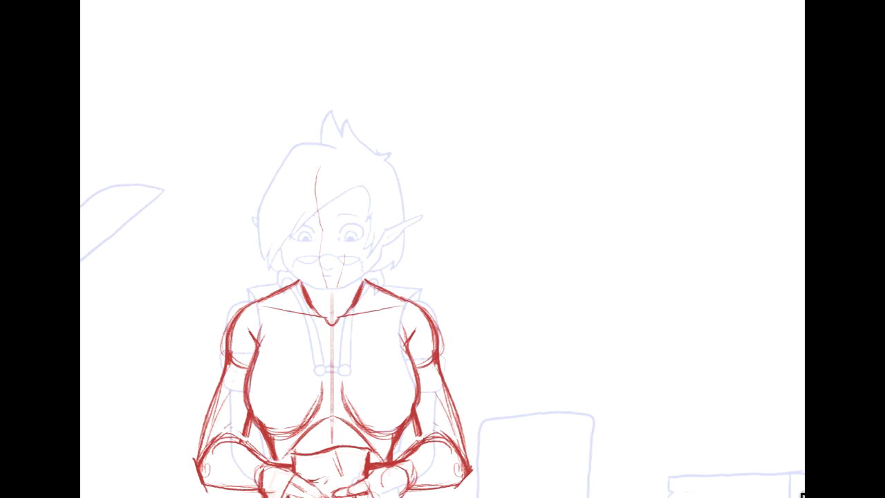
{"action": "key", "text": "ctrl+plus"}
{"action": "key", "text": "ctrl+plus"}
{"action": "mouse_move", "coordinate": [335, 237]}
{"action": "left_mouse_down"}
{"action": "mouse_move", "coordinate": [592, 195]}
{"action": "mouse_move", "coordinate": [610, 245]}
{"action": "left_mouse_up"}
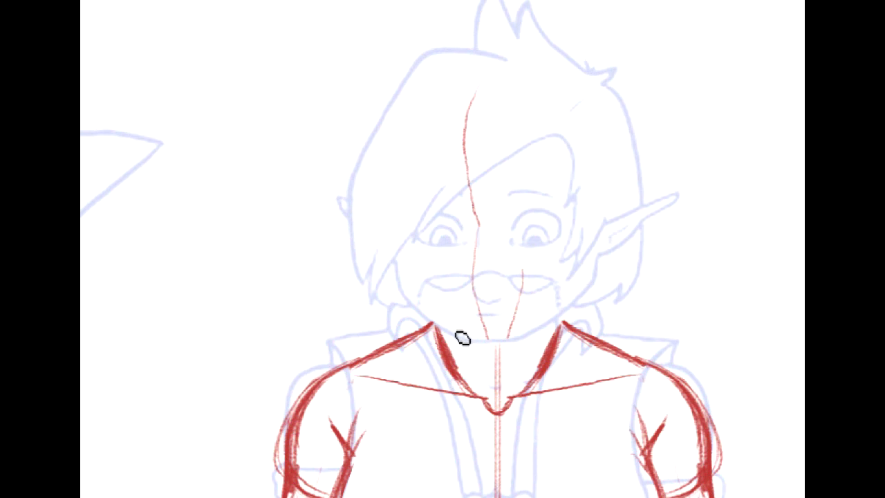
{"action": "mouse_move", "coordinate": [448, 350]}
{"action": "left_mouse_down"}
{"action": "mouse_move", "coordinate": [526, 363]}
{"action": "mouse_move", "coordinate": [570, 318]}
{"action": "mouse_move", "coordinate": [470, 351]}
{"action": "mouse_move", "coordinate": [446, 340]}
{"action": "mouse_move", "coordinate": [476, 379]}
{"action": "mouse_move", "coordinate": [472, 353]}
{"action": "mouse_move", "coordinate": [496, 368]}
{"action": "mouse_move", "coordinate": [508, 358]}
{"action": "mouse_move", "coordinate": [526, 361]}
{"action": "mouse_move", "coordinate": [560, 323]}
{"action": "left_mouse_up"}
{"action": "key", "text": "ctrl+z"}
{"action": "key", "text": "ctrl+z"}
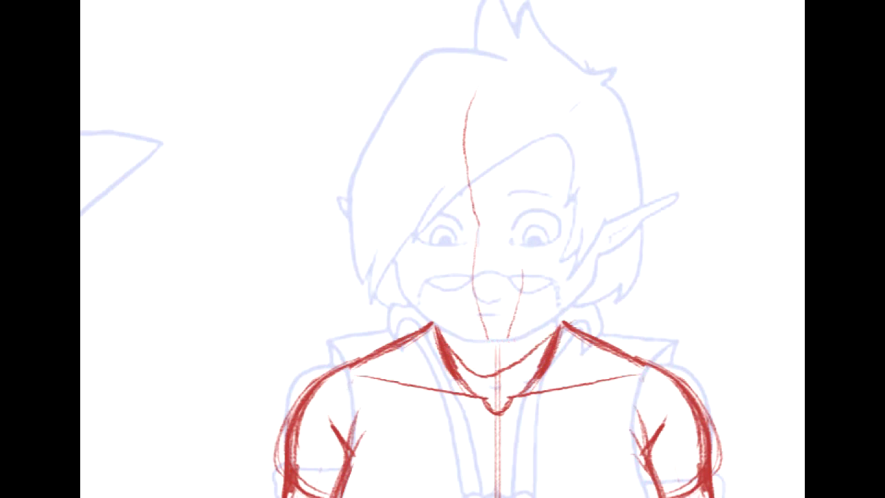
{"action": "key", "text": "ctrl+z"}
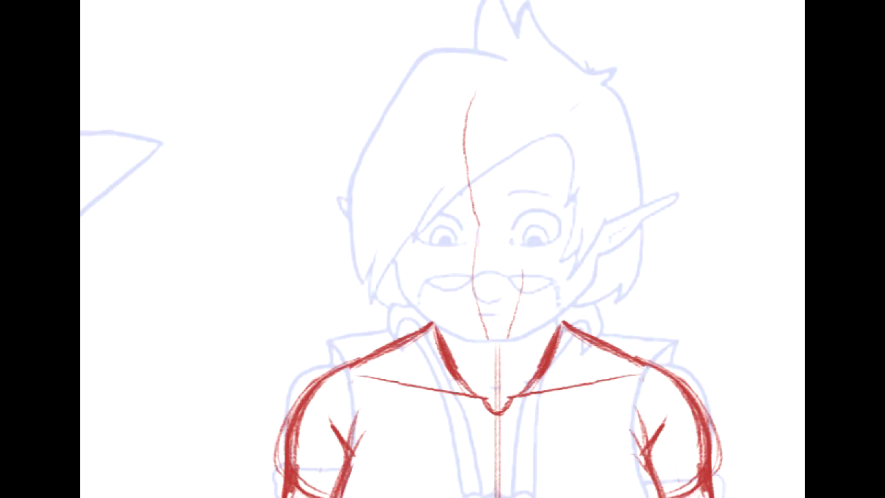
- Draw a large rounded cranium over the head with repeated curved strokes, closing it across the lower face
{"action": "mouse_move", "coordinate": [474, 61]}
{"action": "left_mouse_down"}
{"action": "mouse_move", "coordinate": [403, 111]}
{"action": "mouse_move", "coordinate": [384, 169]}
{"action": "left_mouse_up"}
{"action": "left_click_drag", "start_coordinate": [409, 103], "coordinate": [386, 201]}
{"action": "left_click_drag", "start_coordinate": [389, 125], "coordinate": [392, 192]}
{"action": "left_click_drag", "start_coordinate": [487, 60], "coordinate": [575, 89]}
{"action": "mouse_move", "coordinate": [538, 66]}
{"action": "left_mouse_down"}
{"action": "mouse_move", "coordinate": [600, 146]}
{"action": "mouse_move", "coordinate": [588, 251]}
{"action": "left_mouse_up"}
{"action": "left_click_drag", "start_coordinate": [541, 59], "coordinate": [599, 200]}
{"action": "left_click_drag", "start_coordinate": [605, 155], "coordinate": [586, 246]}
{"action": "left_click_drag", "start_coordinate": [611, 199], "coordinate": [587, 244]}
{"action": "mouse_move", "coordinate": [395, 225]}
{"action": "left_mouse_down"}
{"action": "mouse_move", "coordinate": [472, 279]}
{"action": "mouse_move", "coordinate": [594, 222]}
{"action": "left_mouse_up"}
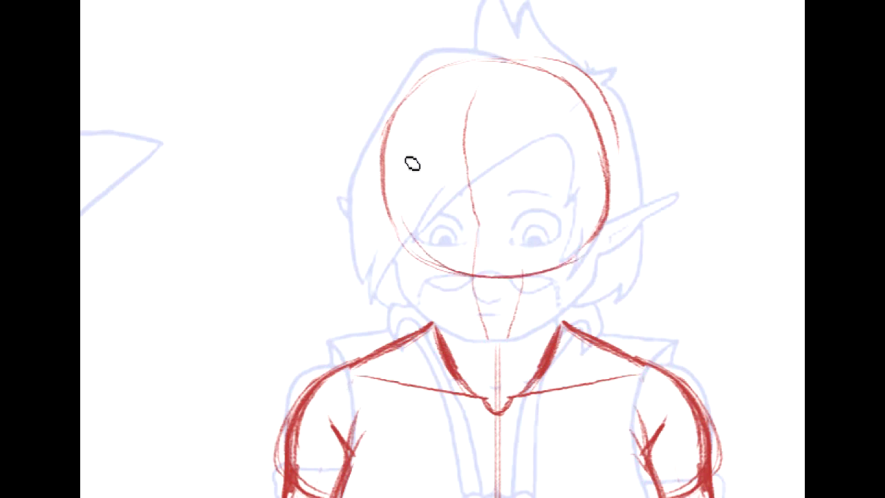
{"action": "left_click_drag", "start_coordinate": [598, 245], "coordinate": [562, 267]}
- Draw both jaw curves from the sides of the cranium down to a pointed chin
{"action": "mouse_move", "coordinate": [394, 226]}
{"action": "left_mouse_down"}
{"action": "mouse_move", "coordinate": [404, 276]}
{"action": "mouse_move", "coordinate": [466, 336]}
{"action": "left_mouse_up"}
{"action": "left_click_drag", "start_coordinate": [408, 283], "coordinate": [483, 344]}
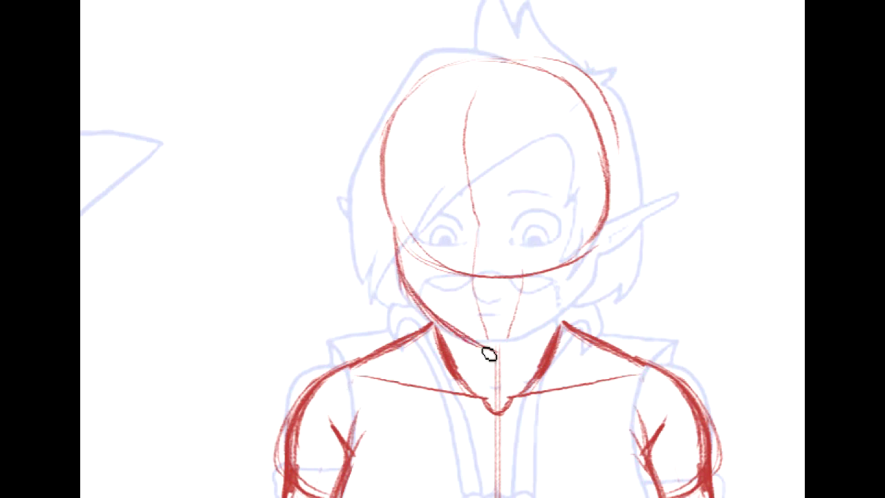
{"action": "left_click_drag", "start_coordinate": [596, 288], "coordinate": [492, 349]}
{"action": "mouse_move", "coordinate": [599, 268]}
{"action": "left_mouse_down"}
{"action": "mouse_move", "coordinate": [520, 331]}
{"action": "mouse_move", "coordinate": [608, 256]}
{"action": "mouse_move", "coordinate": [502, 342]}
{"action": "left_mouse_up"}
{"action": "left_click_drag", "start_coordinate": [394, 225], "coordinate": [406, 286]}
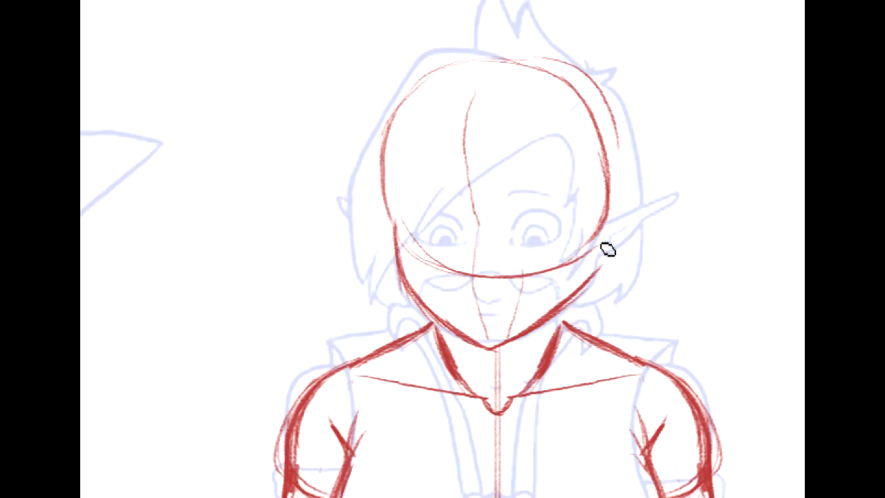
- Thicken the cheek edge on the character's left, add a diagonal jaw plane line, and strengthen the opposite temple
{"action": "mouse_move", "coordinate": [586, 271]}
{"action": "left_mouse_down"}
{"action": "mouse_move", "coordinate": [598, 193]}
{"action": "mouse_move", "coordinate": [580, 283]}
{"action": "left_mouse_up"}
{"action": "mouse_move", "coordinate": [592, 214]}
{"action": "left_mouse_down"}
{"action": "mouse_move", "coordinate": [572, 300]}
{"action": "mouse_move", "coordinate": [576, 288]}
{"action": "left_mouse_up"}
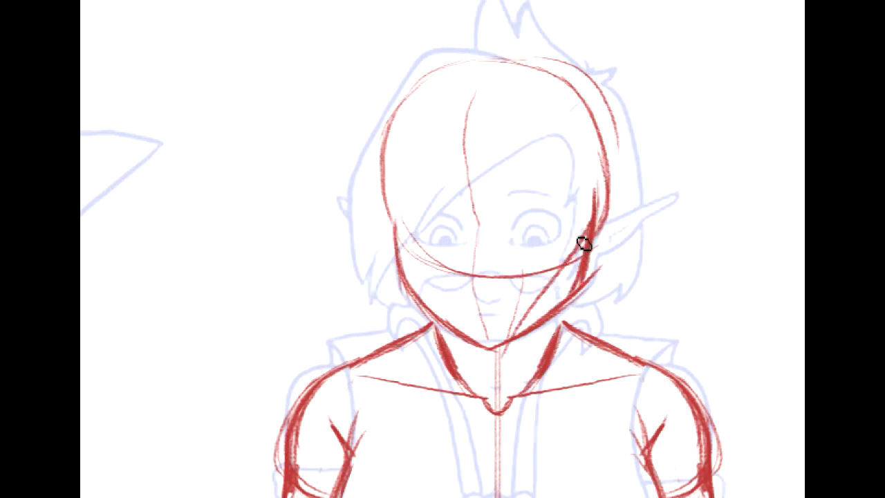
{"action": "left_click_drag", "start_coordinate": [595, 206], "coordinate": [521, 327]}
{"action": "left_click_drag", "start_coordinate": [562, 270], "coordinate": [509, 337]}
{"action": "left_click_drag", "start_coordinate": [390, 208], "coordinate": [396, 240]}
{"action": "left_click_drag", "start_coordinate": [389, 173], "coordinate": [391, 206]}
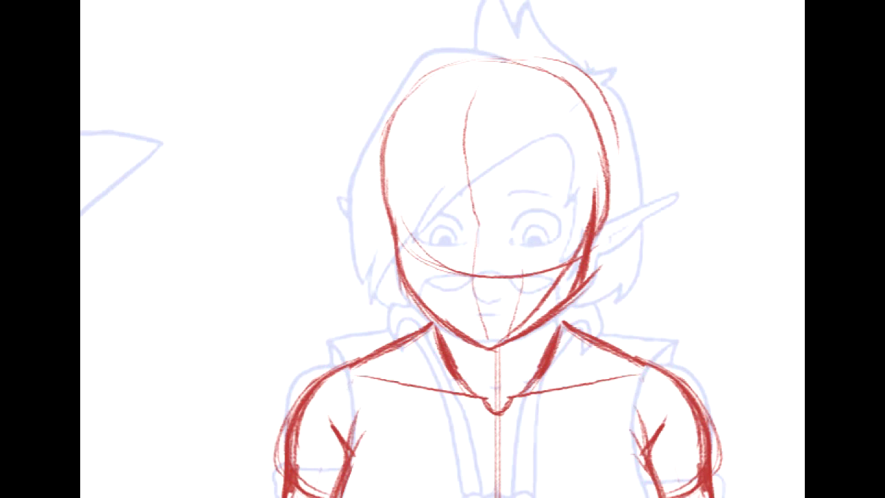
- Draw long pointed elf ears on both sides of the head at eye level
{"action": "mouse_move", "coordinate": [647, 263]}
{"action": "left_mouse_down"}
{"action": "mouse_move", "coordinate": [589, 205]}
{"action": "mouse_move", "coordinate": [720, 278]}
{"action": "mouse_move", "coordinate": [706, 322]}
{"action": "left_mouse_up"}
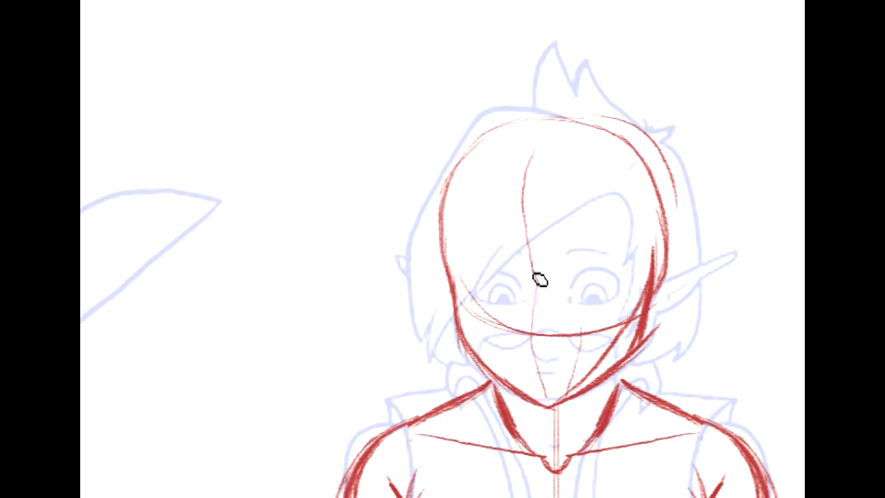
{"action": "mouse_move", "coordinate": [760, 345]}
{"action": "left_mouse_down"}
{"action": "mouse_move", "coordinate": [775, 329]}
{"action": "mouse_move", "coordinate": [785, 286]}
{"action": "left_mouse_up"}
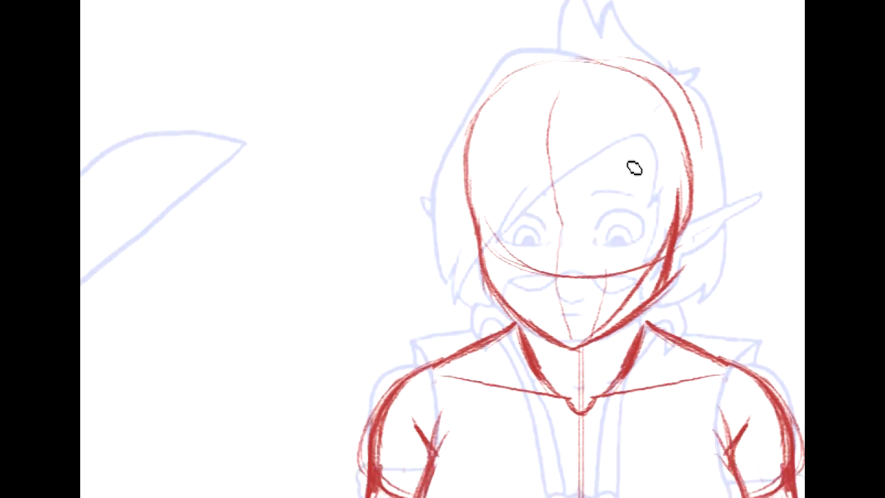
{"action": "mouse_move", "coordinate": [401, 188]}
{"action": "left_mouse_down"}
{"action": "mouse_move", "coordinate": [462, 221]}
{"action": "mouse_move", "coordinate": [472, 221]}
{"action": "mouse_move", "coordinate": [473, 209]}
{"action": "mouse_move", "coordinate": [404, 187]}
{"action": "mouse_move", "coordinate": [473, 245]}
{"action": "left_mouse_up"}
{"action": "left_click_drag", "start_coordinate": [420, 209], "coordinate": [475, 249]}
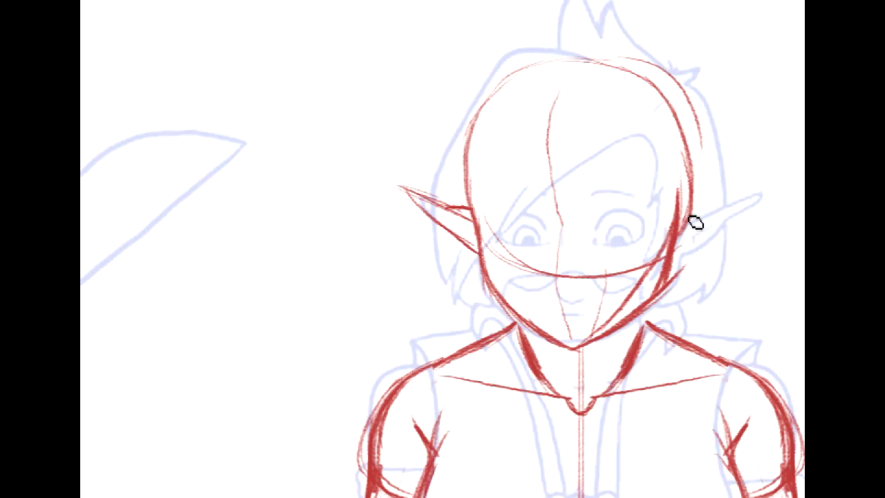
{"action": "mouse_move", "coordinate": [706, 219]}
{"action": "left_mouse_down"}
{"action": "mouse_move", "coordinate": [683, 217]}
{"action": "mouse_move", "coordinate": [702, 217]}
{"action": "mouse_move", "coordinate": [761, 185]}
{"action": "mouse_move", "coordinate": [712, 239]}
{"action": "left_mouse_up"}
{"action": "left_click_drag", "start_coordinate": [676, 273], "coordinate": [743, 211]}
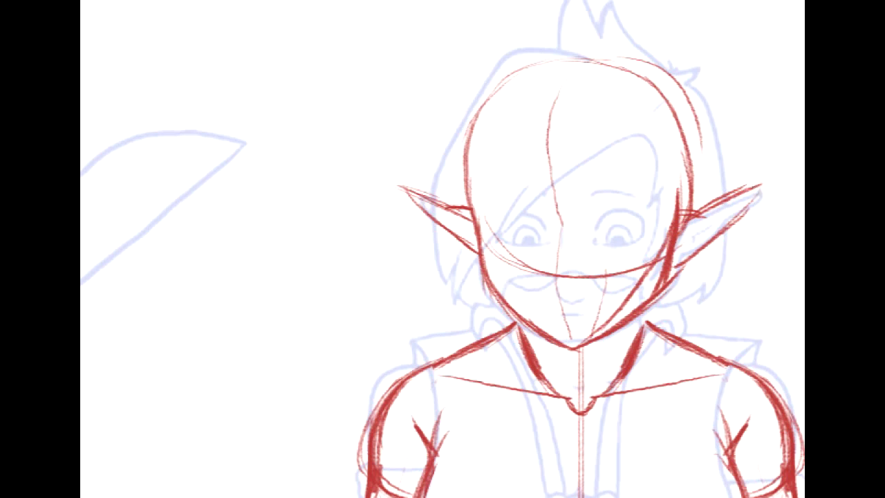
- Darken the centre line at the nose bridge and erase the cranium's lower arc and the extra lines inside the face
{"action": "key", "text": "ctrl+plus"}
{"action": "left_click_drag", "start_coordinate": [532, 231], "coordinate": [353, 266]}
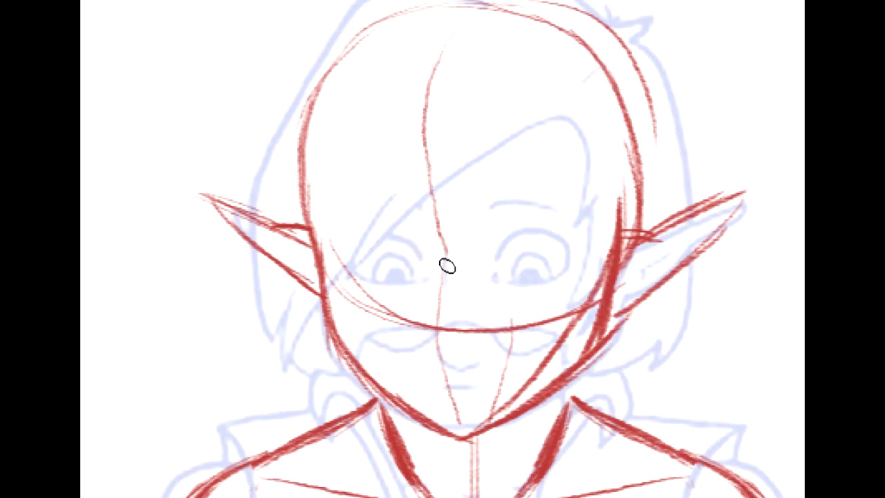
{"action": "left_click_drag", "start_coordinate": [441, 275], "coordinate": [446, 242]}
{"action": "left_click_drag", "start_coordinate": [352, 232], "coordinate": [337, 265]}
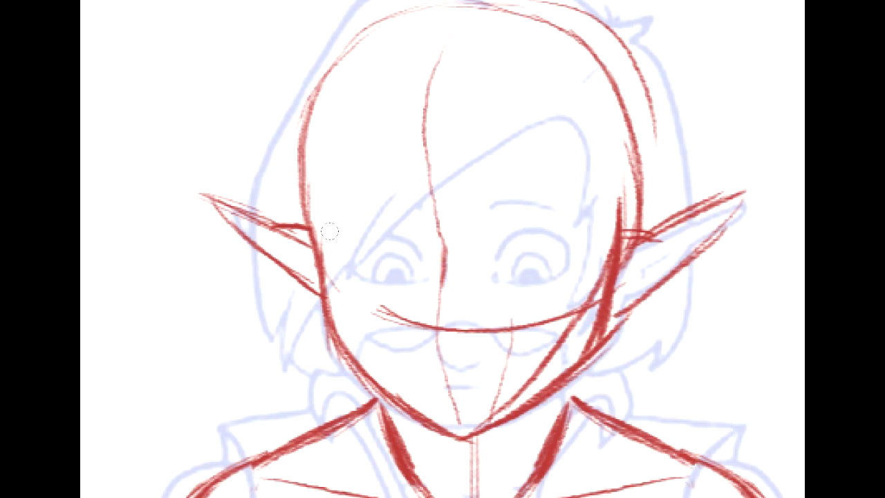
{"action": "mouse_move", "coordinate": [542, 321]}
{"action": "left_mouse_down"}
{"action": "mouse_move", "coordinate": [499, 405]}
{"action": "mouse_move", "coordinate": [602, 260]}
{"action": "left_mouse_up"}
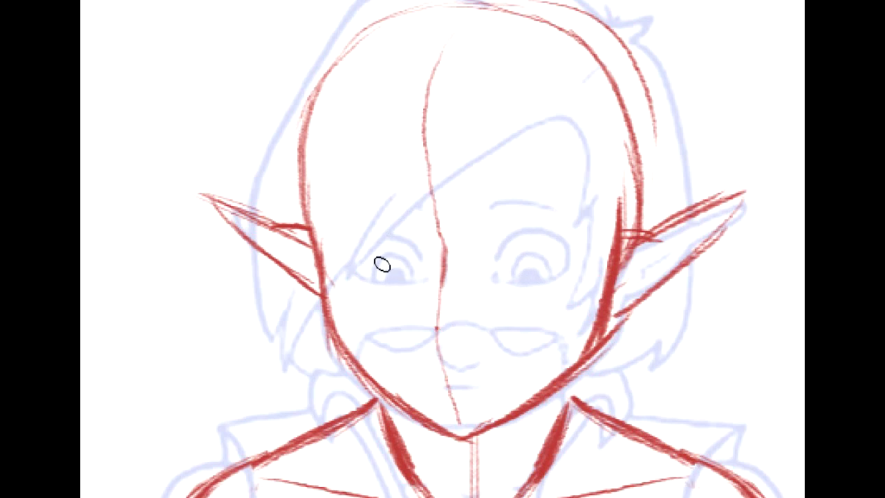
- Draw a downward-curving eye line across the face beneath both eyes, redoing the stroke until it fits
{"action": "left_click_drag", "start_coordinate": [372, 283], "coordinate": [475, 268]}
{"action": "key", "text": "ctrl+z"}
{"action": "mouse_move", "coordinate": [333, 272]}
{"action": "left_mouse_down"}
{"action": "mouse_move", "coordinate": [361, 286]}
{"action": "mouse_move", "coordinate": [496, 289]}
{"action": "mouse_move", "coordinate": [587, 267]}
{"action": "left_mouse_up"}
{"action": "key", "text": "ctrl+z"}
{"action": "mouse_move", "coordinate": [342, 275]}
{"action": "left_mouse_down"}
{"action": "mouse_move", "coordinate": [385, 291]}
{"action": "mouse_move", "coordinate": [481, 297]}
{"action": "mouse_move", "coordinate": [548, 287]}
{"action": "mouse_move", "coordinate": [591, 269]}
{"action": "left_mouse_up"}
{"action": "left_click_drag", "start_coordinate": [530, 282], "coordinate": [602, 257]}
- Draw arched brows above both eyes and extend curved socket lines from them down to the eye line
{"action": "left_click_drag", "start_coordinate": [392, 212], "coordinate": [417, 219]}
{"action": "left_click_drag", "start_coordinate": [352, 213], "coordinate": [414, 216]}
{"action": "mouse_move", "coordinate": [491, 210]}
{"action": "left_mouse_down"}
{"action": "mouse_move", "coordinate": [526, 209]}
{"action": "mouse_move", "coordinate": [560, 186]}
{"action": "left_mouse_up"}
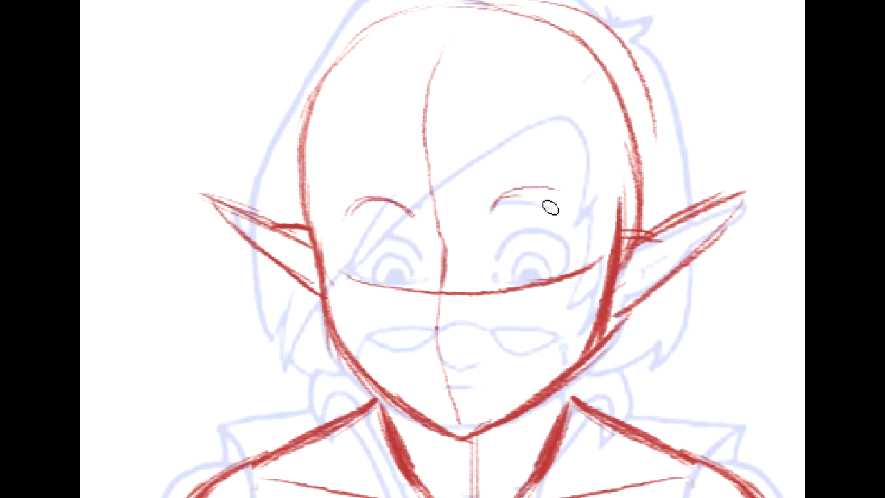
{"action": "key", "text": "ctrl+z"}
{"action": "mouse_move", "coordinate": [491, 210]}
{"action": "left_mouse_down"}
{"action": "mouse_move", "coordinate": [538, 198]}
{"action": "mouse_move", "coordinate": [579, 218]}
{"action": "mouse_move", "coordinate": [561, 206]}
{"action": "left_mouse_up"}
{"action": "left_click_drag", "start_coordinate": [430, 245], "coordinate": [408, 212]}
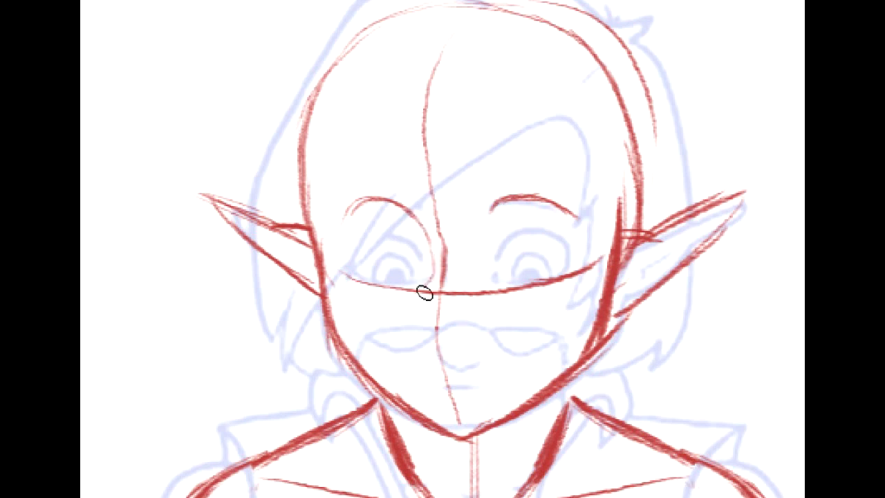
{"action": "mouse_move", "coordinate": [492, 225]}
{"action": "left_mouse_down"}
{"action": "mouse_move", "coordinate": [515, 274]}
{"action": "mouse_move", "coordinate": [483, 246]}
{"action": "left_mouse_up"}
{"action": "left_click_drag", "start_coordinate": [573, 266], "coordinate": [560, 211]}
- Draw the character's left eye with a rounded outline, thick upper lid, circular iris and filled pupil
{"action": "mouse_move", "coordinate": [496, 257]}
{"action": "left_mouse_down"}
{"action": "mouse_move", "coordinate": [518, 232]}
{"action": "mouse_move", "coordinate": [570, 267]}
{"action": "left_mouse_up"}
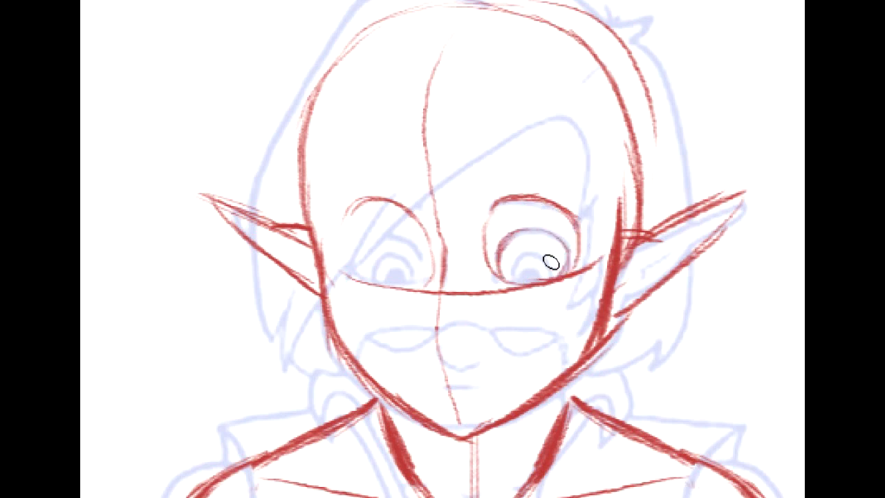
{"action": "left_click_drag", "start_coordinate": [512, 276], "coordinate": [546, 280]}
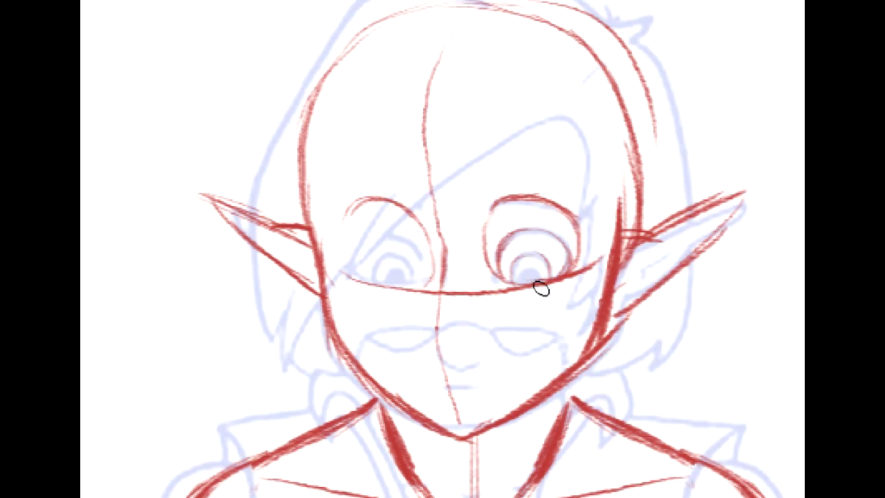
{"action": "mouse_move", "coordinate": [508, 236]}
{"action": "left_mouse_down"}
{"action": "mouse_move", "coordinate": [549, 233]}
{"action": "mouse_move", "coordinate": [512, 232]}
{"action": "mouse_move", "coordinate": [571, 253]}
{"action": "left_mouse_up"}
{"action": "key", "text": "ctrl+z"}
{"action": "key", "text": "ctrl+z"}
{"action": "mouse_move", "coordinate": [499, 248]}
{"action": "left_mouse_down"}
{"action": "mouse_move", "coordinate": [547, 235]}
{"action": "mouse_move", "coordinate": [563, 242]}
{"action": "left_mouse_up"}
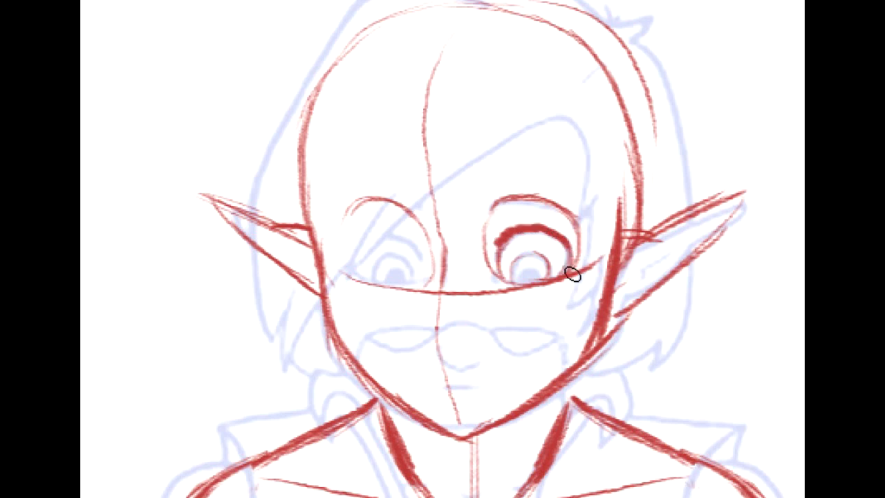
{"action": "mouse_move", "coordinate": [514, 265]}
{"action": "left_mouse_down"}
{"action": "mouse_move", "coordinate": [520, 285]}
{"action": "mouse_move", "coordinate": [514, 262]}
{"action": "mouse_move", "coordinate": [552, 285]}
{"action": "mouse_move", "coordinate": [533, 270]}
{"action": "mouse_move", "coordinate": [536, 278]}
{"action": "left_mouse_up"}
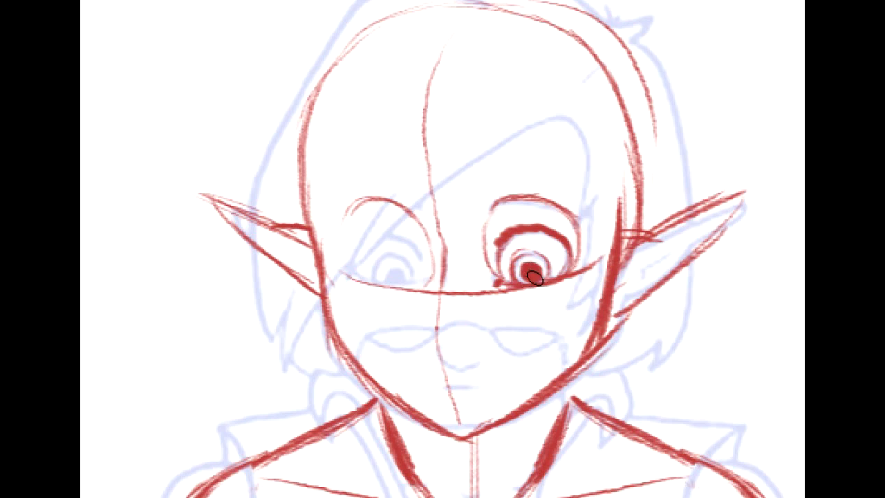
- Draw the character's right eye with a thick upper lid, iris and filled pupil, and thicken both eyebrows
{"action": "mouse_move", "coordinate": [361, 278]}
{"action": "left_mouse_down"}
{"action": "mouse_move", "coordinate": [356, 258]}
{"action": "mouse_move", "coordinate": [366, 239]}
{"action": "mouse_move", "coordinate": [415, 253]}
{"action": "mouse_move", "coordinate": [428, 281]}
{"action": "mouse_move", "coordinate": [416, 249]}
{"action": "left_mouse_up"}
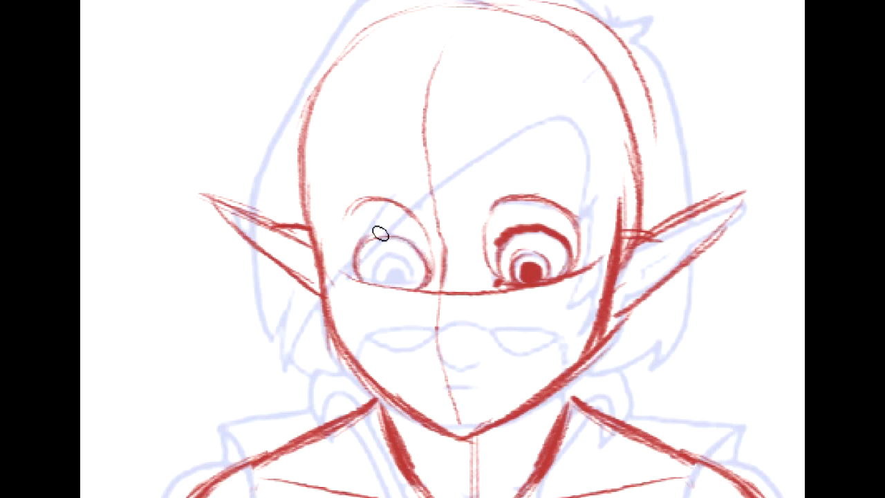
{"action": "mouse_move", "coordinate": [360, 250]}
{"action": "left_mouse_down"}
{"action": "mouse_move", "coordinate": [394, 233]}
{"action": "mouse_move", "coordinate": [367, 241]}
{"action": "mouse_move", "coordinate": [420, 243]}
{"action": "mouse_move", "coordinate": [420, 281]}
{"action": "mouse_move", "coordinate": [422, 273]}
{"action": "mouse_move", "coordinate": [379, 283]}
{"action": "mouse_move", "coordinate": [408, 262]}
{"action": "mouse_move", "coordinate": [405, 291]}
{"action": "mouse_move", "coordinate": [396, 275]}
{"action": "mouse_move", "coordinate": [390, 281]}
{"action": "left_mouse_up"}
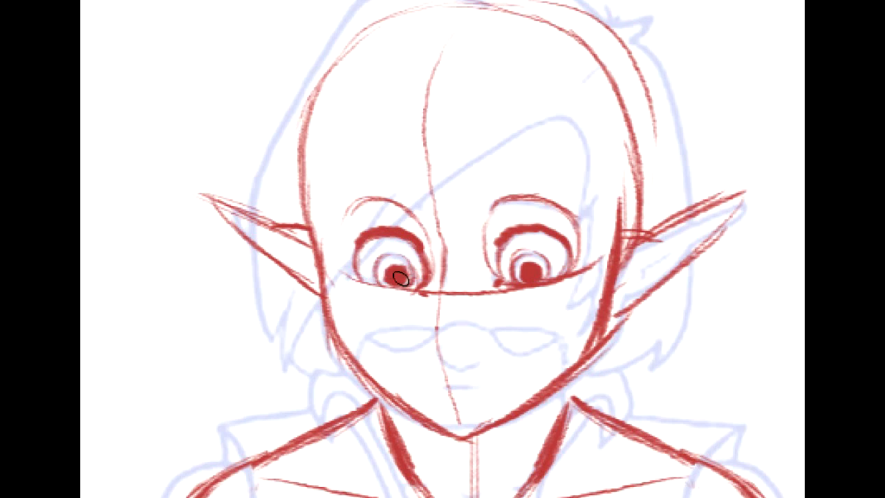
{"action": "mouse_move", "coordinate": [350, 230]}
{"action": "left_mouse_down"}
{"action": "mouse_move", "coordinate": [389, 200]}
{"action": "mouse_move", "coordinate": [401, 206]}
{"action": "left_mouse_up"}
{"action": "mouse_move", "coordinate": [497, 209]}
{"action": "left_mouse_down"}
{"action": "mouse_move", "coordinate": [583, 221]}
{"action": "mouse_move", "coordinate": [571, 225]}
{"action": "left_mouse_up"}
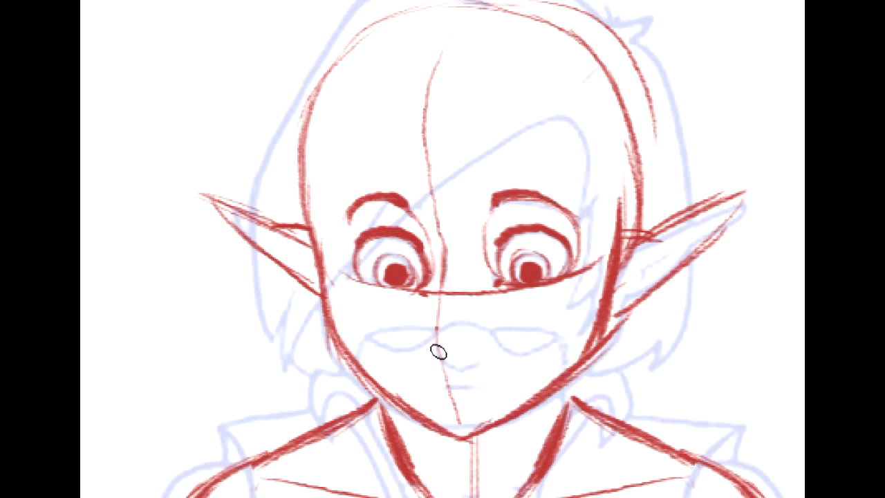
- Draw a small oval nose and a short downturned mouth, with a small mark beneath the lip
{"action": "mouse_move", "coordinate": [442, 357]}
{"action": "left_mouse_down"}
{"action": "mouse_move", "coordinate": [430, 339]}
{"action": "mouse_move", "coordinate": [445, 359]}
{"action": "mouse_move", "coordinate": [446, 340]}
{"action": "mouse_move", "coordinate": [440, 354]}
{"action": "mouse_move", "coordinate": [470, 347]}
{"action": "left_mouse_up"}
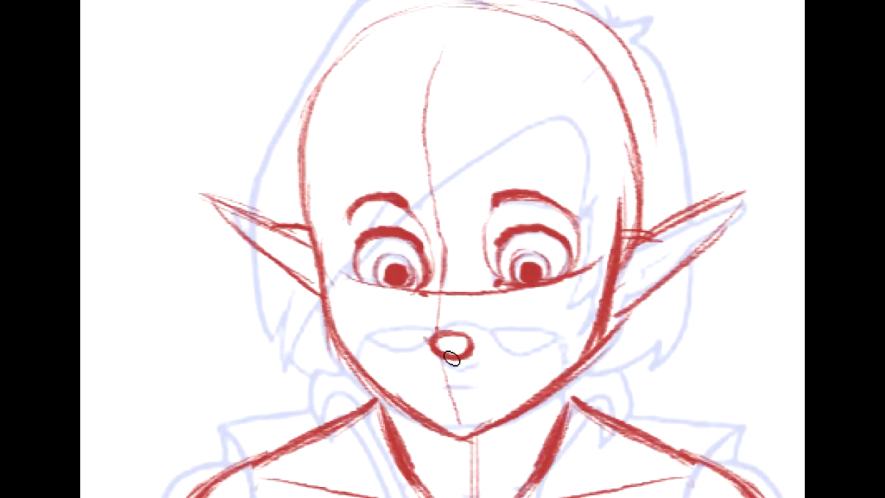
{"action": "mouse_move", "coordinate": [437, 388]}
{"action": "left_mouse_down"}
{"action": "mouse_move", "coordinate": [480, 388]}
{"action": "mouse_move", "coordinate": [433, 386]}
{"action": "left_mouse_up"}
{"action": "mouse_move", "coordinate": [470, 378]}
{"action": "left_mouse_down"}
{"action": "mouse_move", "coordinate": [438, 391]}
{"action": "mouse_move", "coordinate": [450, 383]}
{"action": "mouse_move", "coordinate": [470, 389]}
{"action": "mouse_move", "coordinate": [456, 392]}
{"action": "mouse_move", "coordinate": [485, 390]}
{"action": "mouse_move", "coordinate": [445, 401]}
{"action": "mouse_move", "coordinate": [467, 403]}
{"action": "mouse_move", "coordinate": [450, 439]}
{"action": "left_mouse_up"}
- Strengthen the tip of the chin and the side of the head above the character's right ear
{"action": "left_click_drag", "start_coordinate": [533, 408], "coordinate": [458, 440]}
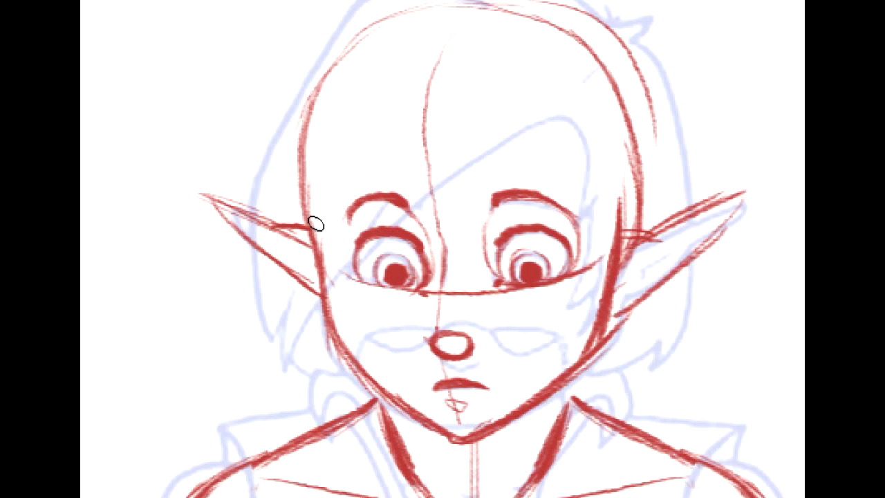
{"action": "left_click_drag", "start_coordinate": [310, 105], "coordinate": [308, 218]}
{"action": "left_click_drag", "start_coordinate": [306, 170], "coordinate": [313, 244]}
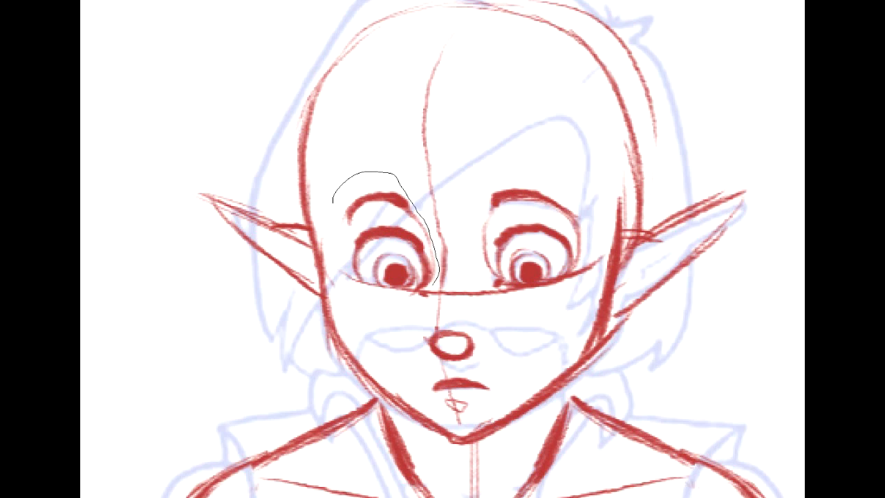
- Select both eyes with their brows, shift them slightly toward the character's right, and clear the selection
{"action": "left_click_drag", "start_coordinate": [337, 267], "coordinate": [333, 181]}
{"action": "mouse_move", "coordinate": [474, 228]}
{"action": "left_mouse_down"}
{"action": "mouse_move", "coordinate": [574, 161]}
{"action": "mouse_move", "coordinate": [596, 248]}
{"action": "mouse_move", "coordinate": [535, 282]}
{"action": "mouse_move", "coordinate": [485, 286]}
{"action": "mouse_move", "coordinate": [473, 229]}
{"action": "left_mouse_up"}
{"action": "key", "text": "v"}
{"action": "left_click_drag", "start_coordinate": [556, 241], "coordinate": [544, 240]}
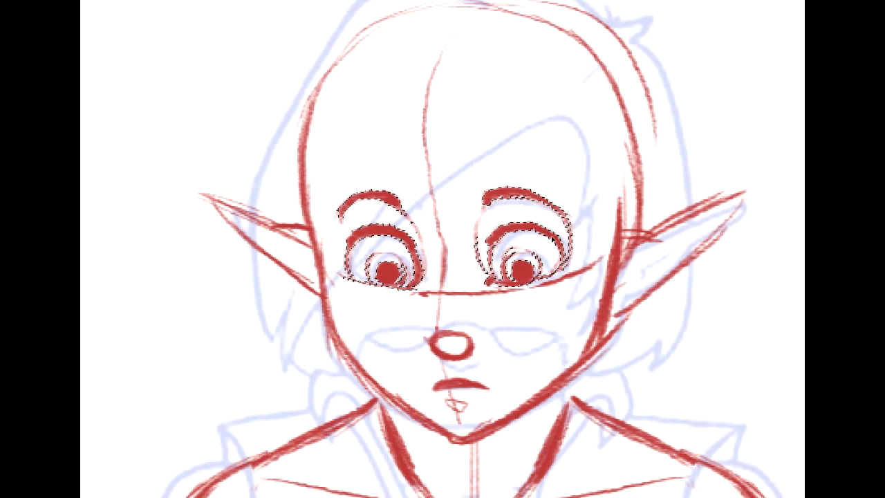
{"action": "key", "text": "ctrl+d"}
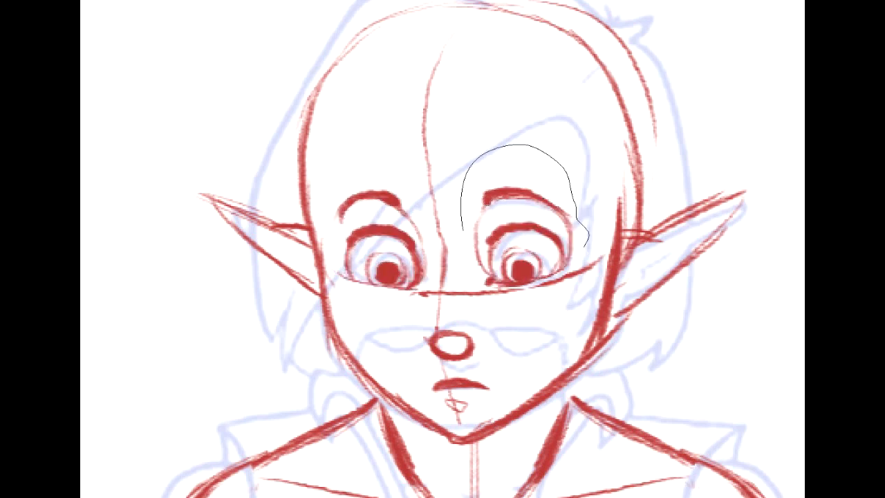
- Select the character's left eye and brow, enlarge and reposition them slightly with a transform, and clear the selection
{"action": "left_click_drag", "start_coordinate": [487, 283], "coordinate": [483, 285]}
{"action": "key", "text": "ctrl+t"}
{"action": "left_click_drag", "start_coordinate": [589, 290], "coordinate": [595, 294]}
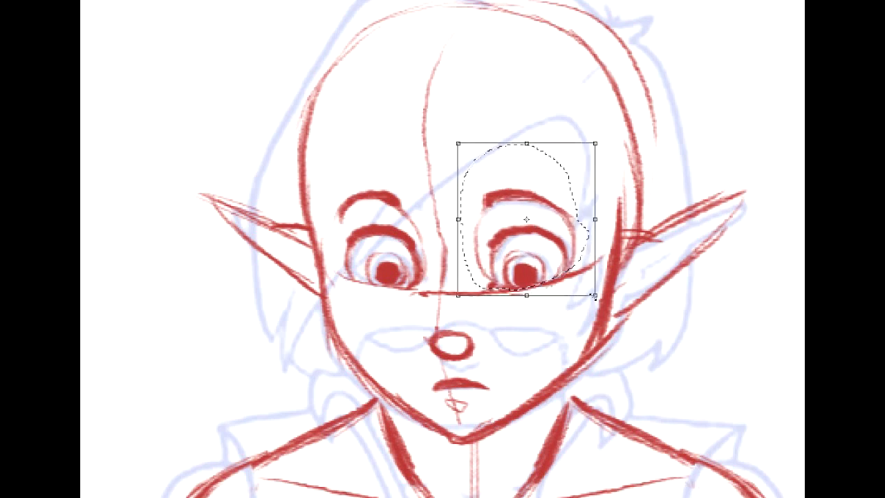
{"action": "left_click_drag", "start_coordinate": [521, 234], "coordinate": [516, 228]}
{"action": "key", "text": "Return"}
{"action": "key", "text": "ctrl+d"}
- Draw the inner fold lines inside the pointed ear on the character's right side
{"action": "mouse_move", "coordinate": [483, 277]}
{"action": "left_mouse_down"}
{"action": "mouse_move", "coordinate": [436, 228]}
{"action": "mouse_move", "coordinate": [546, 215]}
{"action": "left_mouse_up"}
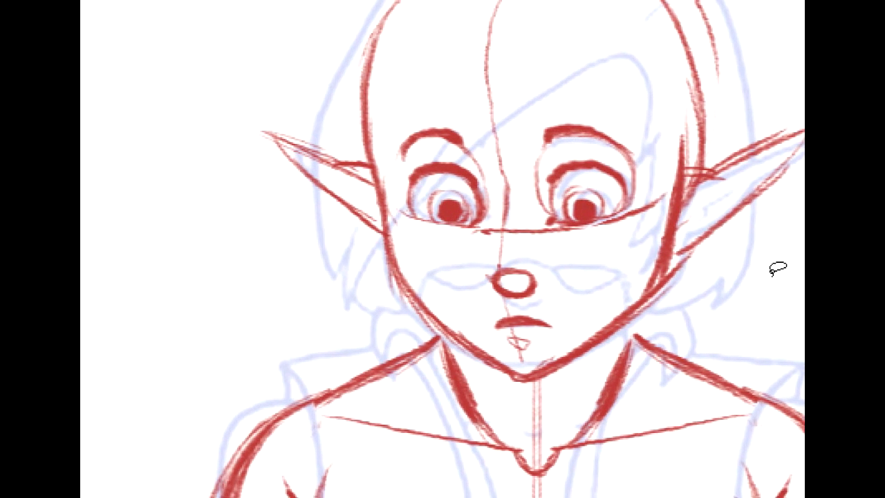
{"action": "left_click_drag", "start_coordinate": [289, 146], "coordinate": [381, 210]}
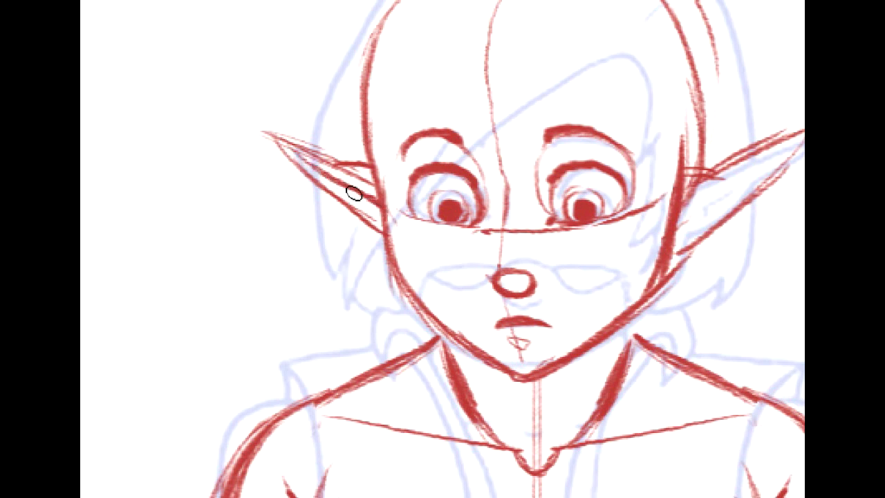
{"action": "left_click_drag", "start_coordinate": [311, 165], "coordinate": [385, 215]}
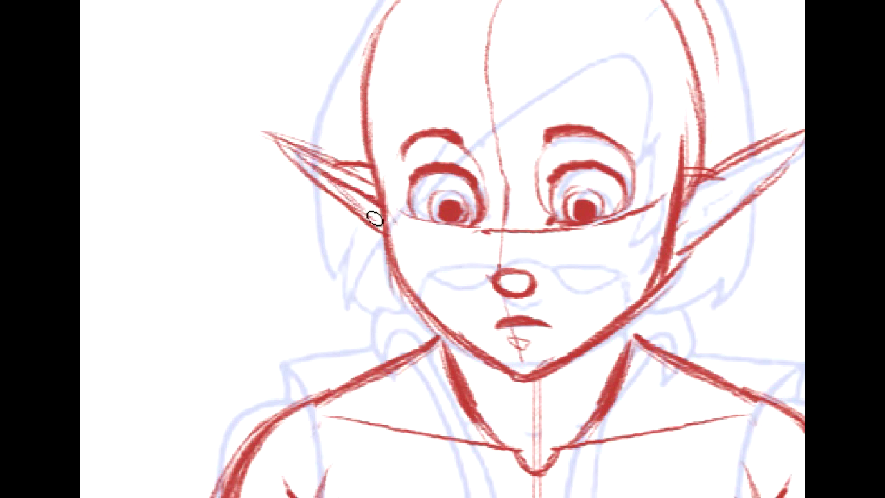
- Draw the inner fold and lobe lines inside the pointed ear on the character's left side
{"action": "mouse_move", "coordinate": [525, 207]}
{"action": "left_mouse_down"}
{"action": "mouse_move", "coordinate": [487, 183]}
{"action": "mouse_move", "coordinate": [313, 196]}
{"action": "left_mouse_up"}
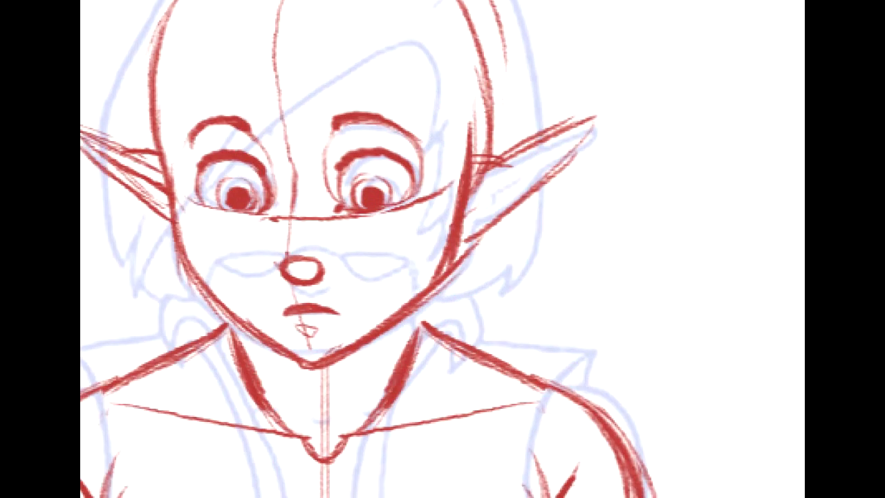
{"action": "mouse_move", "coordinate": [476, 82]}
{"action": "left_mouse_down"}
{"action": "mouse_move", "coordinate": [537, 71]}
{"action": "mouse_move", "coordinate": [588, 146]}
{"action": "mouse_move", "coordinate": [562, 195]}
{"action": "left_mouse_up"}
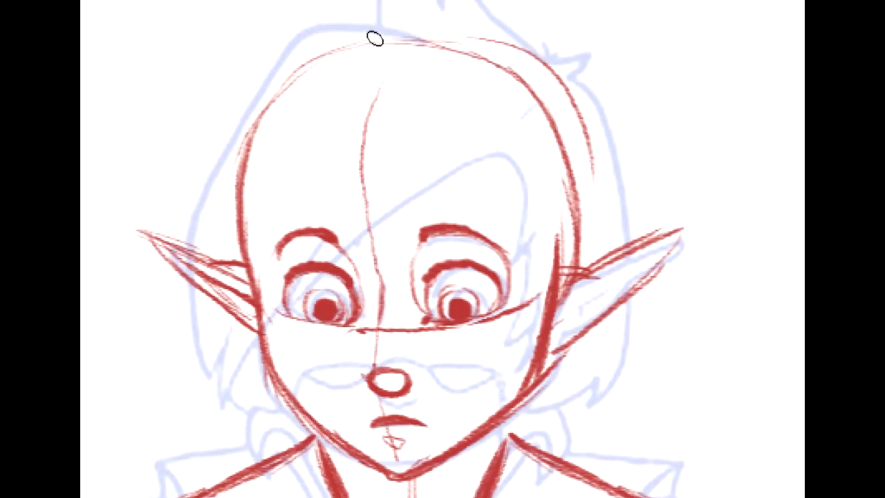
{"action": "left_click_drag", "start_coordinate": [674, 125], "coordinate": [786, 138]}
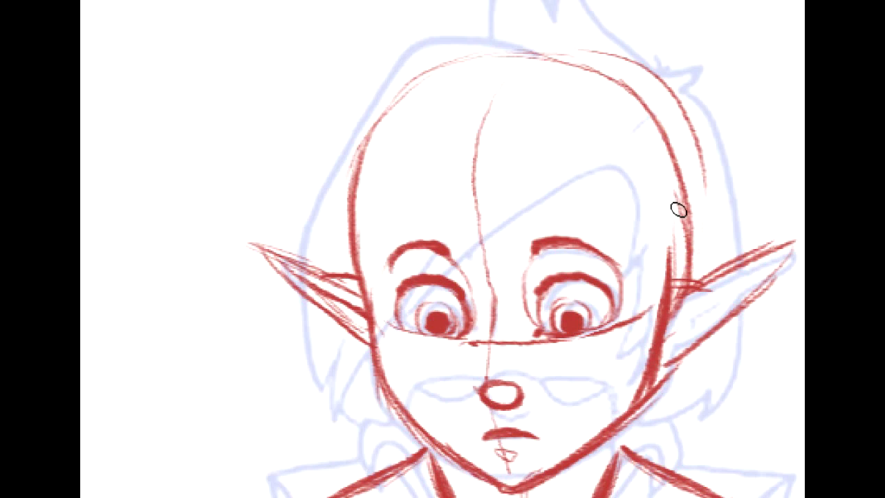
{"action": "mouse_move", "coordinate": [839, 282]}
{"action": "left_mouse_down"}
{"action": "mouse_move", "coordinate": [754, 222]}
{"action": "mouse_move", "coordinate": [778, 246]}
{"action": "left_mouse_up"}
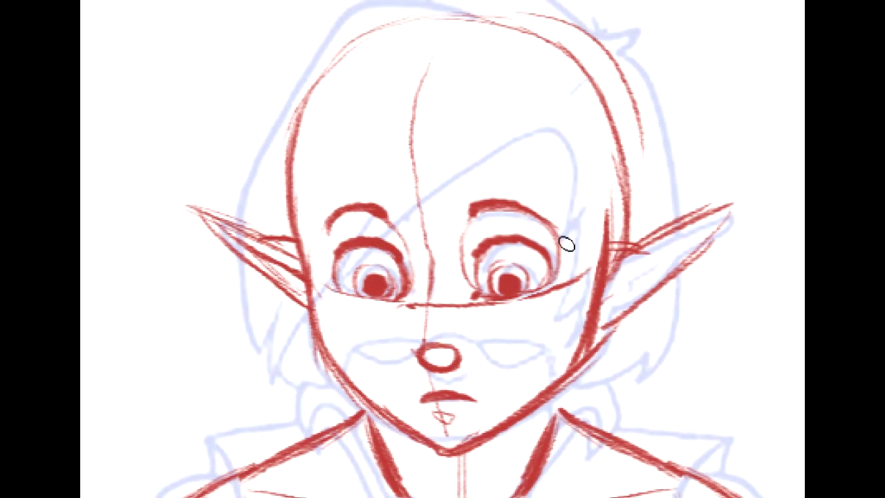
{"action": "left_click_drag", "start_coordinate": [653, 254], "coordinate": [616, 290]}
{"action": "left_click_drag", "start_coordinate": [716, 218], "coordinate": [632, 278]}
{"action": "mouse_move", "coordinate": [665, 250]}
{"action": "left_mouse_down"}
{"action": "mouse_move", "coordinate": [724, 218]}
{"action": "mouse_move", "coordinate": [688, 258]}
{"action": "mouse_move", "coordinate": [606, 303]}
{"action": "mouse_move", "coordinate": [646, 272]}
{"action": "left_mouse_up"}
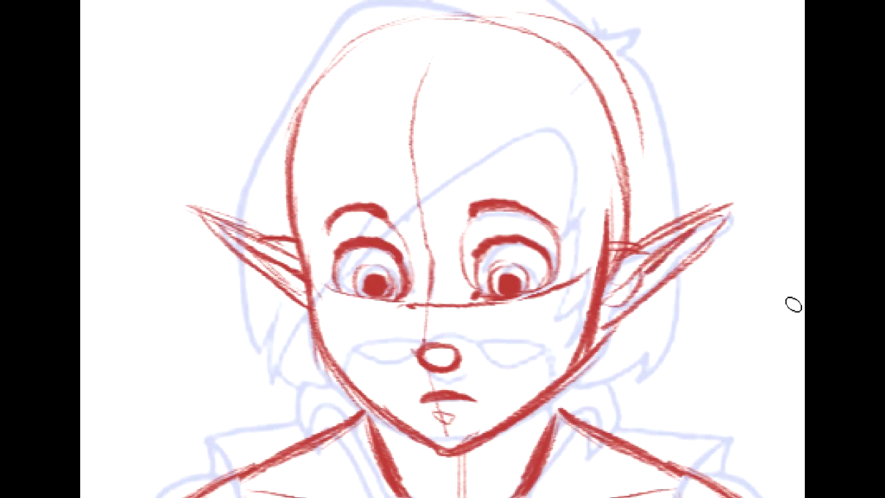
- Strengthen the red outline over the top of the skull with repeated curved strokes from temple to temple
{"action": "scroll", "coordinate": [443, 249], "scroll_direction": "down", "scroll_amount": 9}
{"action": "scroll", "coordinate": [442, 249], "scroll_direction": "right", "scroll_amount": 10}
{"action": "scroll", "coordinate": [442, 249], "scroll_direction": "left", "scroll_amount": 10}
{"action": "scroll", "coordinate": [442, 248], "scroll_direction": "up", "scroll_amount": 8}
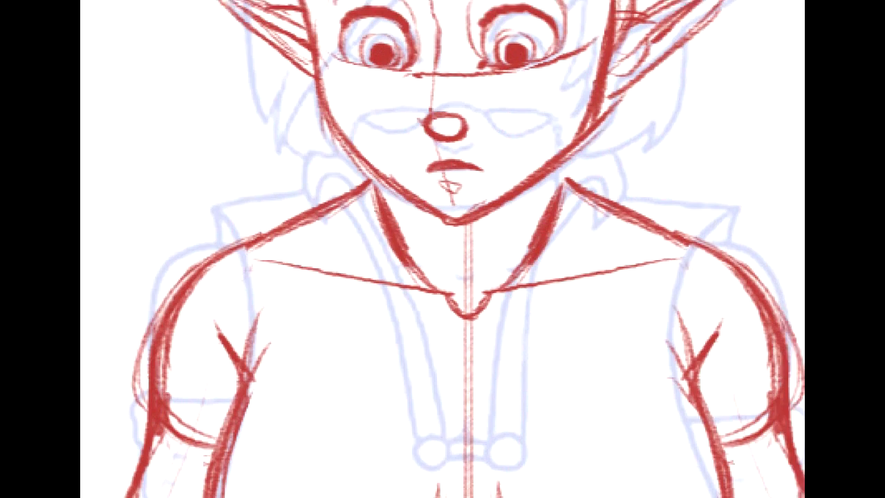
{"action": "mouse_move", "coordinate": [372, 266]}
{"action": "left_mouse_down"}
{"action": "mouse_move", "coordinate": [446, 327]}
{"action": "mouse_move", "coordinate": [459, 328]}
{"action": "left_mouse_up"}
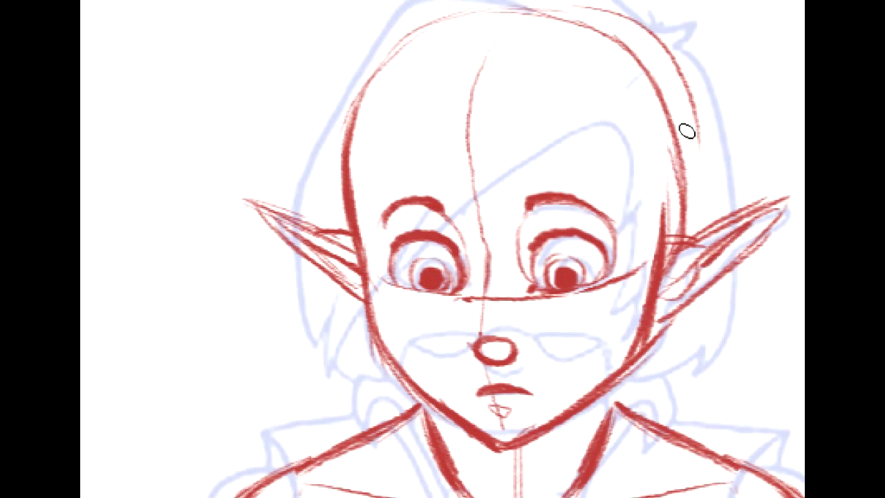
{"action": "scroll", "coordinate": [484, 248], "scroll_direction": "up", "scroll_amount": 3}
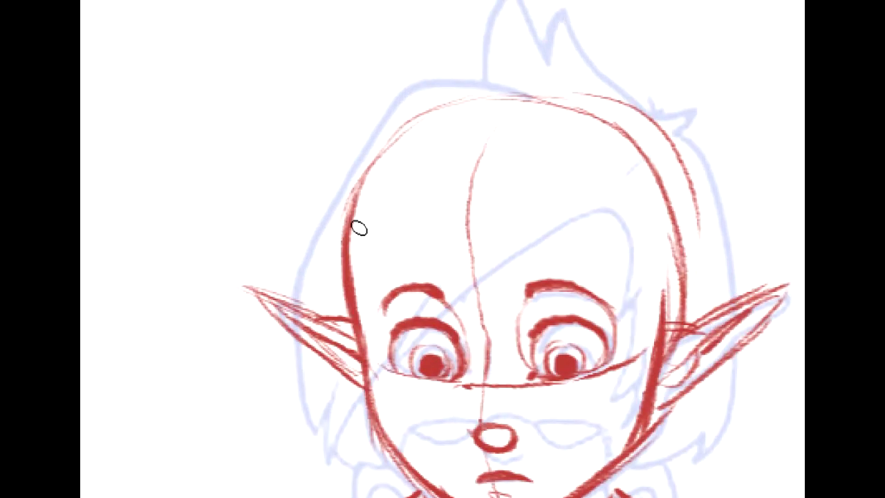
{"action": "left_click_drag", "start_coordinate": [477, 98], "coordinate": [360, 187]}
{"action": "left_click_drag", "start_coordinate": [386, 146], "coordinate": [476, 99]}
{"action": "left_click_drag", "start_coordinate": [405, 128], "coordinate": [518, 94]}
{"action": "left_click_drag", "start_coordinate": [383, 145], "coordinate": [505, 89]}
{"action": "mouse_move", "coordinate": [364, 199]}
{"action": "left_mouse_down"}
{"action": "mouse_move", "coordinate": [469, 110]}
{"action": "mouse_move", "coordinate": [392, 144]}
{"action": "mouse_move", "coordinate": [558, 107]}
{"action": "mouse_move", "coordinate": [525, 108]}
{"action": "mouse_move", "coordinate": [630, 152]}
{"action": "left_mouse_up"}
{"action": "left_click_drag", "start_coordinate": [573, 105], "coordinate": [649, 167]}
- Erase the centre guideline between the eyes and nose, and reduce the oval nose to its lower curve
{"action": "mouse_move", "coordinate": [671, 376]}
{"action": "left_mouse_down"}
{"action": "mouse_move", "coordinate": [672, 302]}
{"action": "mouse_move", "coordinate": [710, 240]}
{"action": "mouse_move", "coordinate": [696, 215]}
{"action": "left_mouse_up"}
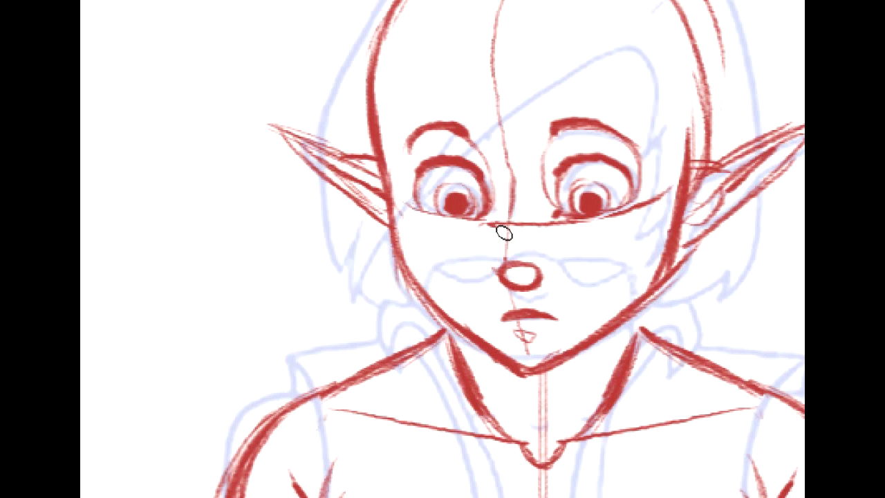
{"action": "left_click_drag", "start_coordinate": [515, 179], "coordinate": [512, 229]}
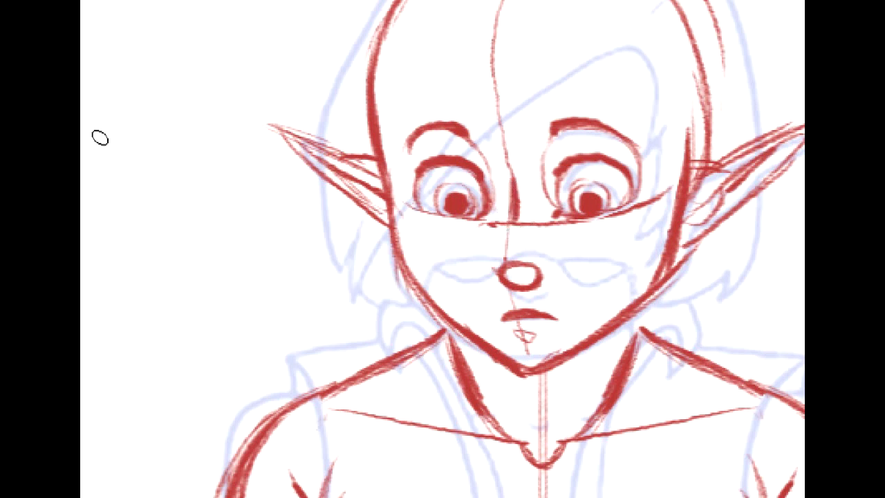
{"action": "key", "text": "ctrl+z"}
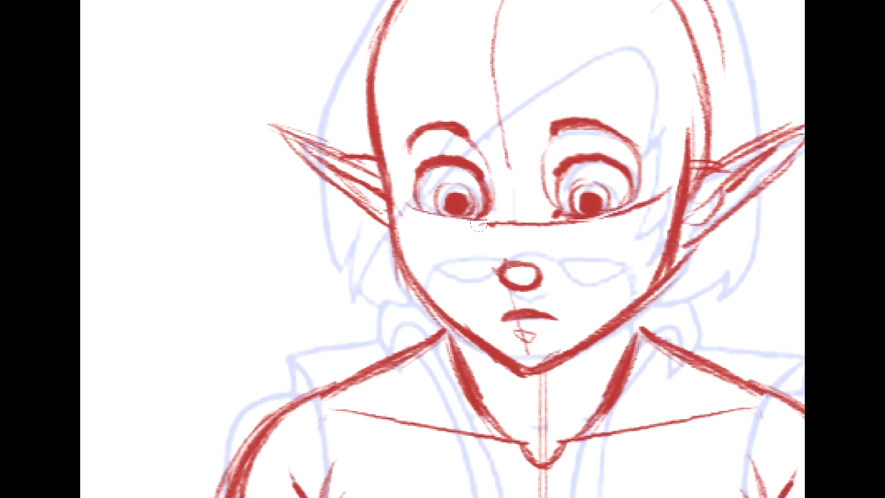
{"action": "key", "text": "ctrl+z"}
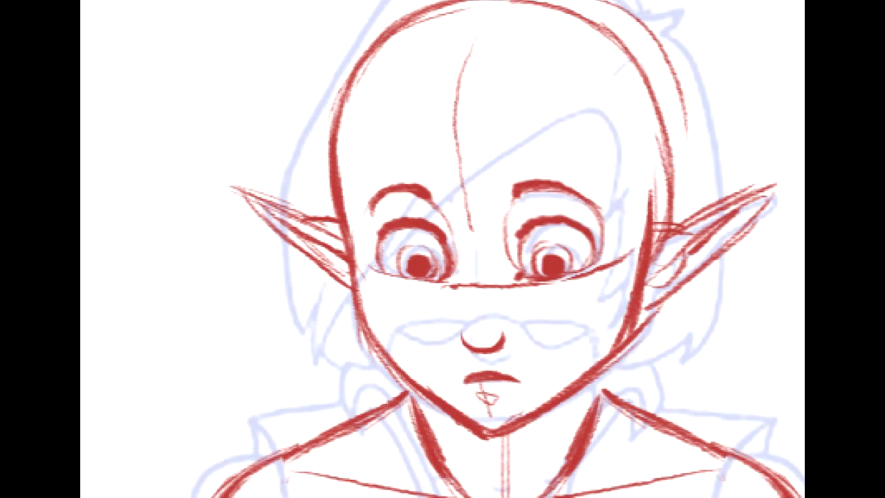
- Draw one half of a pair of glasses in teal beside the head, with a hinge dot, half-moon lens and bridge
{"action": "left_click_drag", "start_coordinate": [598, 242], "coordinate": [286, 256]}
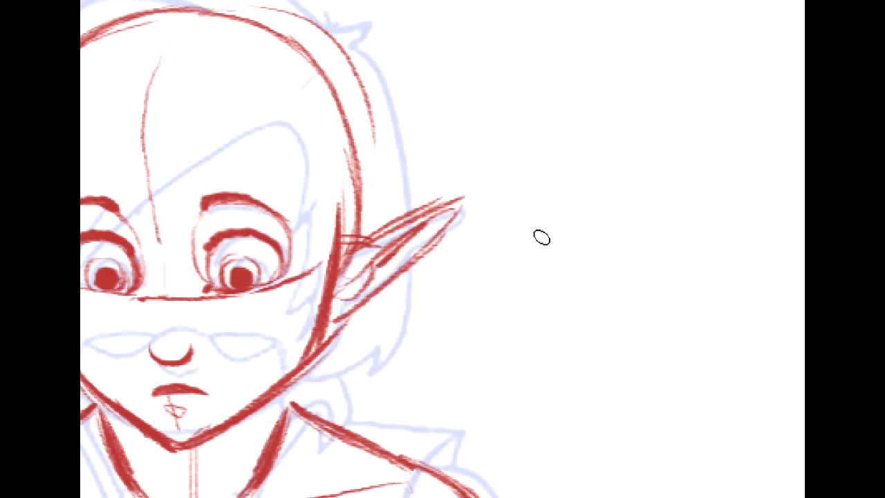
{"action": "left_click", "coordinate": [550, 247]}
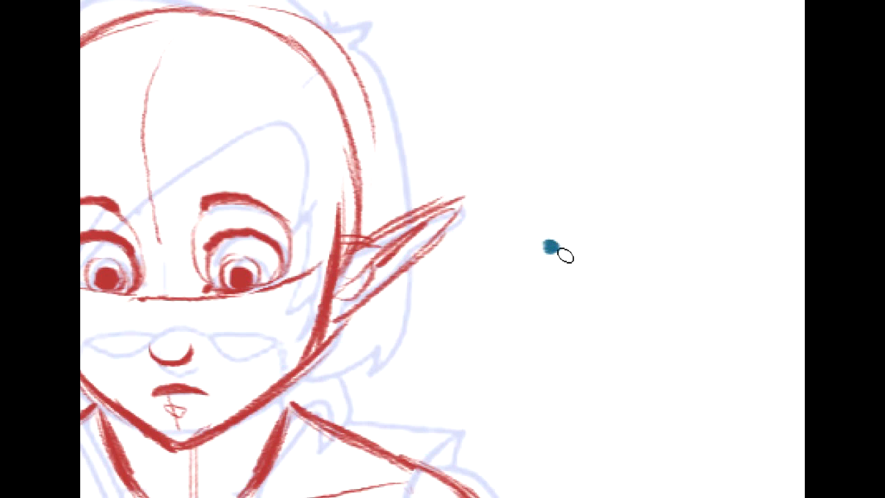
{"action": "mouse_move", "coordinate": [562, 253]}
{"action": "left_mouse_down"}
{"action": "mouse_move", "coordinate": [574, 247]}
{"action": "mouse_move", "coordinate": [618, 261]}
{"action": "left_mouse_up"}
{"action": "key", "text": "ctrl+z"}
{"action": "left_click_drag", "start_coordinate": [560, 253], "coordinate": [636, 255]}
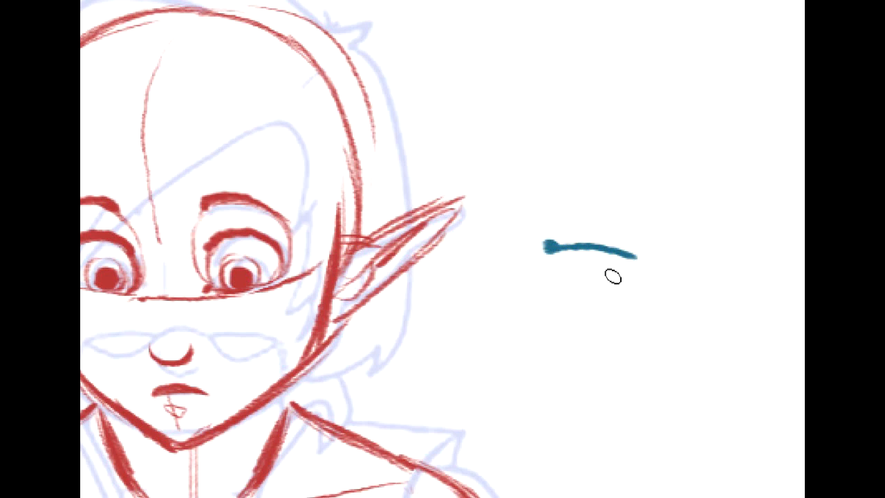
{"action": "mouse_move", "coordinate": [560, 257]}
{"action": "left_mouse_down"}
{"action": "mouse_move", "coordinate": [590, 284]}
{"action": "mouse_move", "coordinate": [636, 277]}
{"action": "mouse_move", "coordinate": [651, 265]}
{"action": "mouse_move", "coordinate": [639, 262]}
{"action": "mouse_move", "coordinate": [659, 260]}
{"action": "mouse_move", "coordinate": [628, 253]}
{"action": "left_mouse_up"}
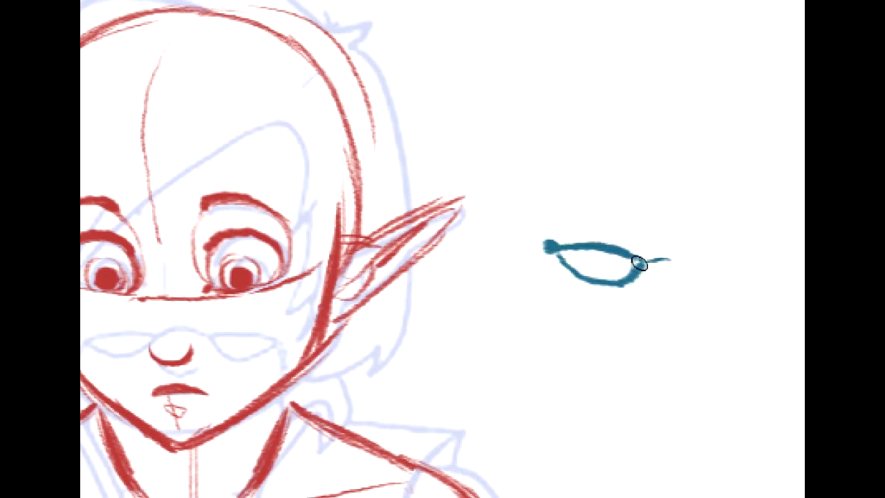
{"action": "mouse_move", "coordinate": [559, 258]}
{"action": "left_mouse_down"}
{"action": "mouse_move", "coordinate": [584, 283]}
{"action": "mouse_move", "coordinate": [613, 284]}
{"action": "left_mouse_up"}
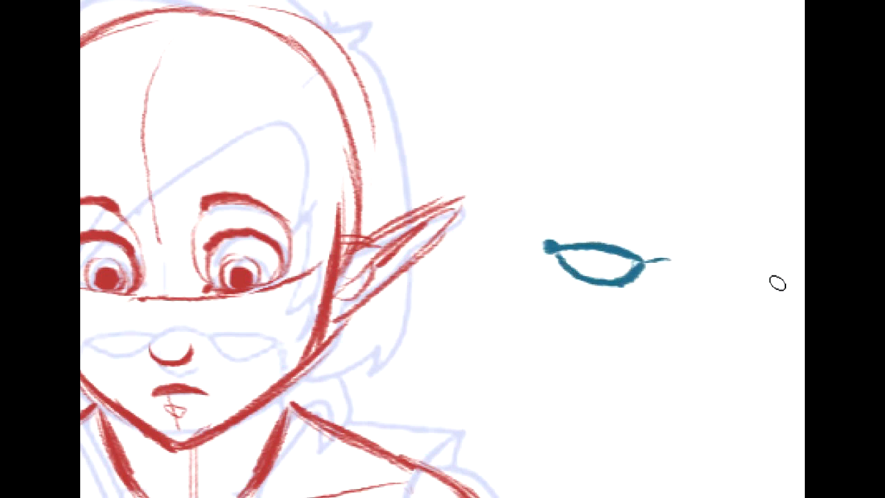
{"action": "mouse_move", "coordinate": [664, 262]}
{"action": "left_mouse_down"}
{"action": "mouse_move", "coordinate": [613, 247]}
{"action": "mouse_move", "coordinate": [592, 257]}
{"action": "mouse_move", "coordinate": [624, 251]}
{"action": "mouse_move", "coordinate": [583, 239]}
{"action": "mouse_move", "coordinate": [628, 247]}
{"action": "left_mouse_up"}
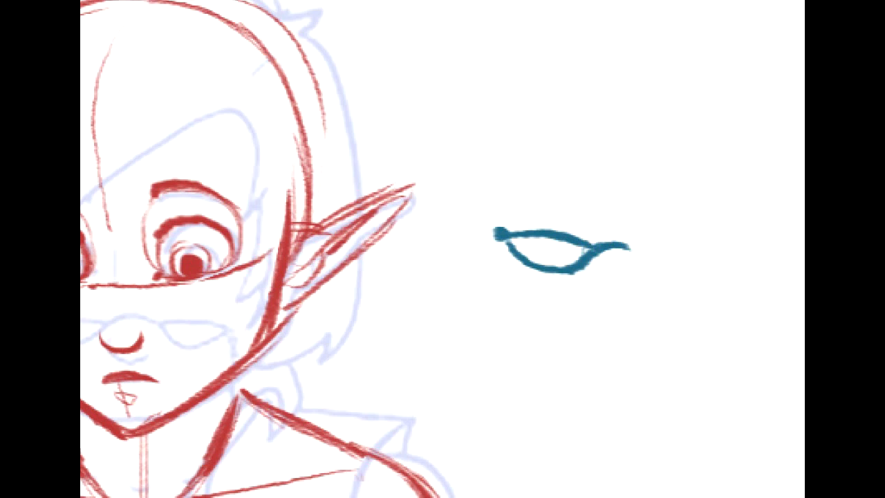
- Duplicate the teal lens, flip it horizontally and join it at the bridge to complete the glasses
{"action": "key", "text": "ctrl+t"}
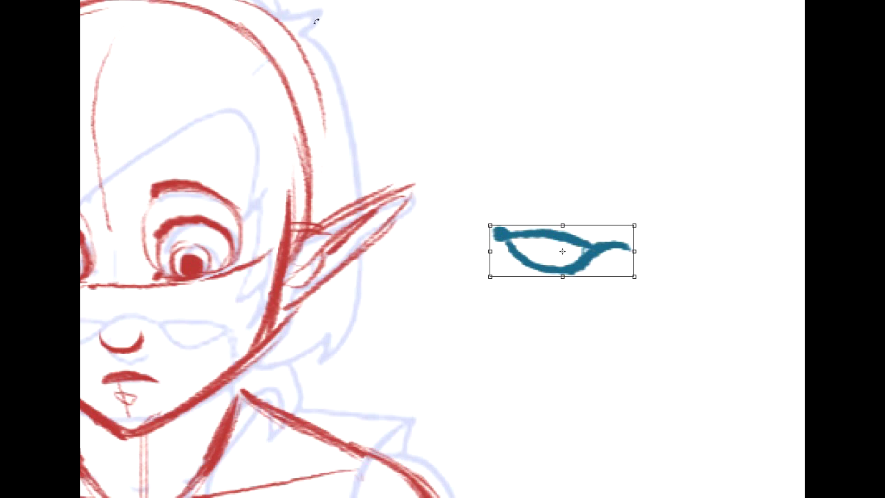
{"action": "key", "text": "ctrl+shift+h"}
{"action": "left_click_drag", "start_coordinate": [601, 256], "coordinate": [710, 250]}
{"action": "key", "text": "Return"}
{"action": "mouse_move", "coordinate": [607, 258]}
{"action": "left_mouse_down"}
{"action": "mouse_move", "coordinate": [767, 270]}
{"action": "mouse_move", "coordinate": [569, 257]}
{"action": "left_mouse_up"}
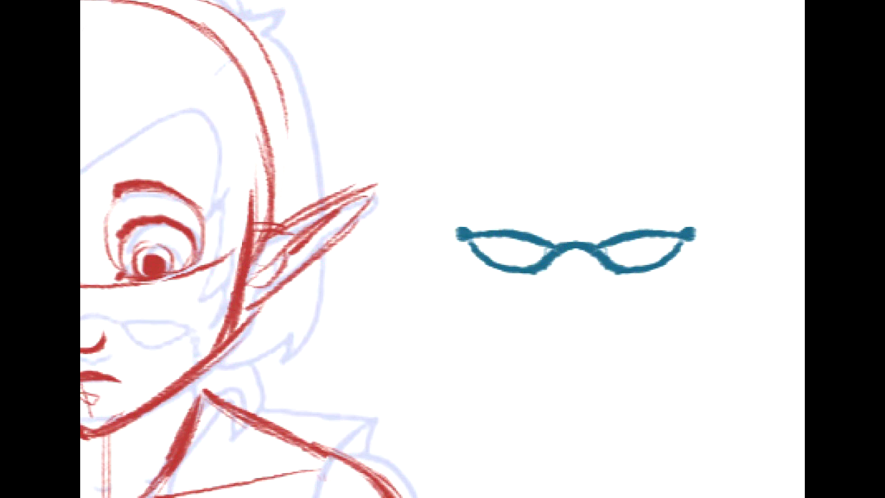
- Narrow the half of the glasses nearest the head slightly with a transform
{"action": "key", "text": "ctrl+t"}
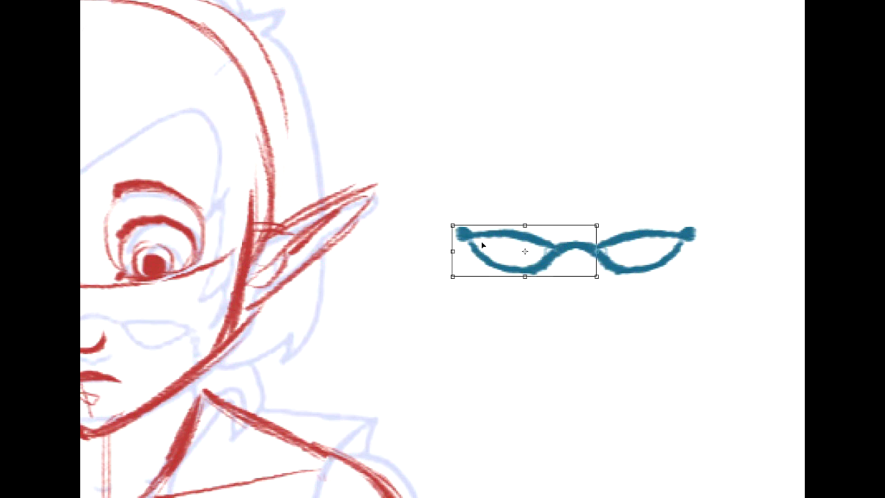
{"action": "left_click_drag", "start_coordinate": [456, 248], "coordinate": [469, 244]}
{"action": "key", "text": "Return"}
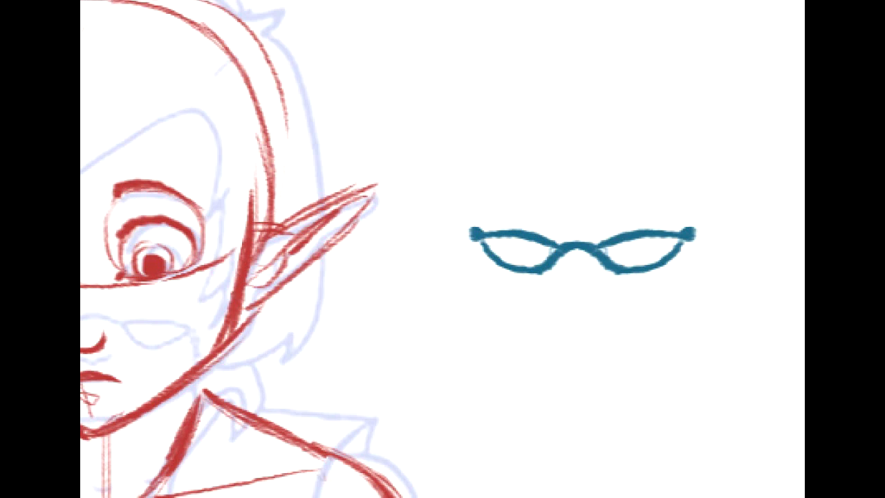
- Move the teal glasses onto the face so the bridge rests on the nose just below the eyes
{"action": "left_click_drag", "start_coordinate": [304, 235], "coordinate": [479, 209]}
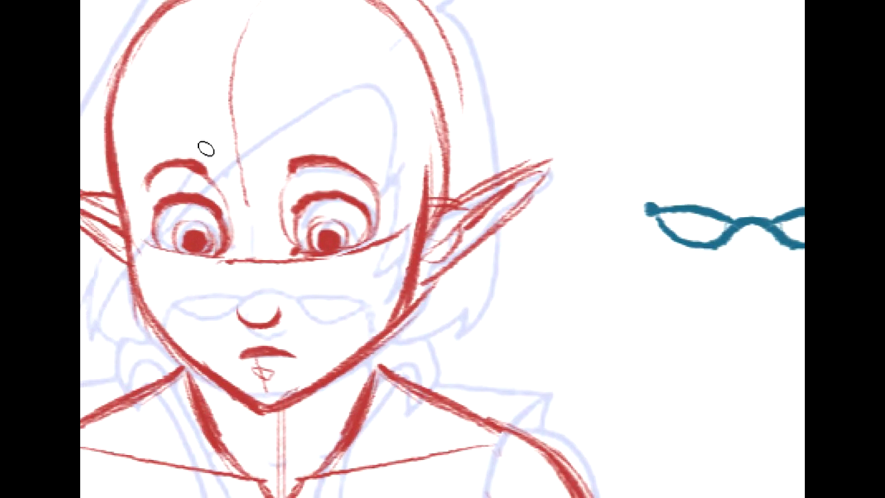
{"action": "mouse_move", "coordinate": [662, 240]}
{"action": "left_mouse_down"}
{"action": "mouse_move", "coordinate": [248, 318]}
{"action": "mouse_move", "coordinate": [235, 297]}
{"action": "left_mouse_up"}
{"action": "mouse_move", "coordinate": [277, 249]}
{"action": "left_mouse_down"}
{"action": "mouse_move", "coordinate": [377, 311]}
{"action": "mouse_move", "coordinate": [465, 334]}
{"action": "mouse_move", "coordinate": [513, 299]}
{"action": "left_mouse_up"}
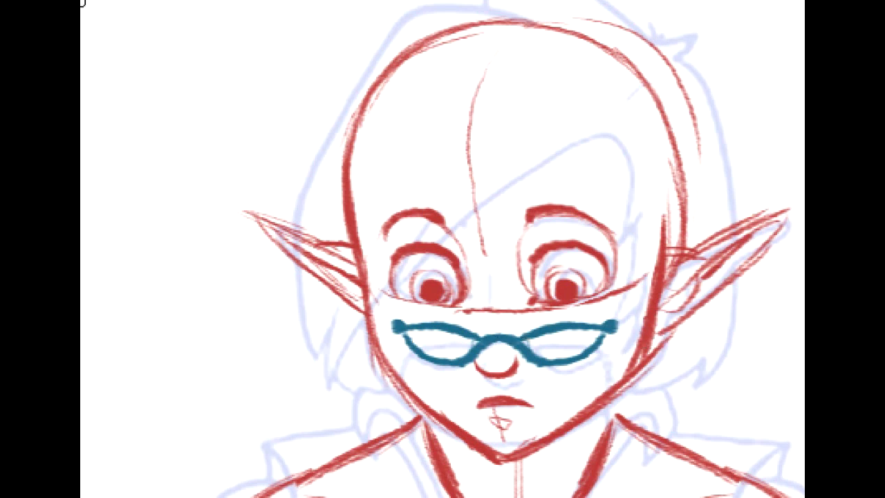
{"action": "mouse_move", "coordinate": [546, 326]}
{"action": "left_mouse_down"}
{"action": "mouse_move", "coordinate": [531, 342]}
{"action": "mouse_move", "coordinate": [537, 336]}
{"action": "left_mouse_up"}
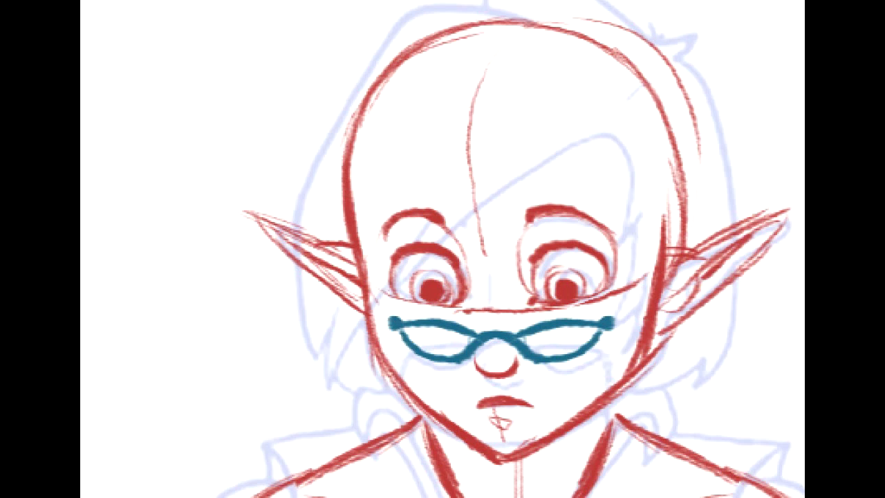
- Draw teal cords hanging from both outer corners of the glasses and curving over the shoulders
{"action": "mouse_move", "coordinate": [402, 401]}
{"action": "left_mouse_down"}
{"action": "mouse_move", "coordinate": [463, 215]}
{"action": "mouse_move", "coordinate": [513, 215]}
{"action": "left_mouse_up"}
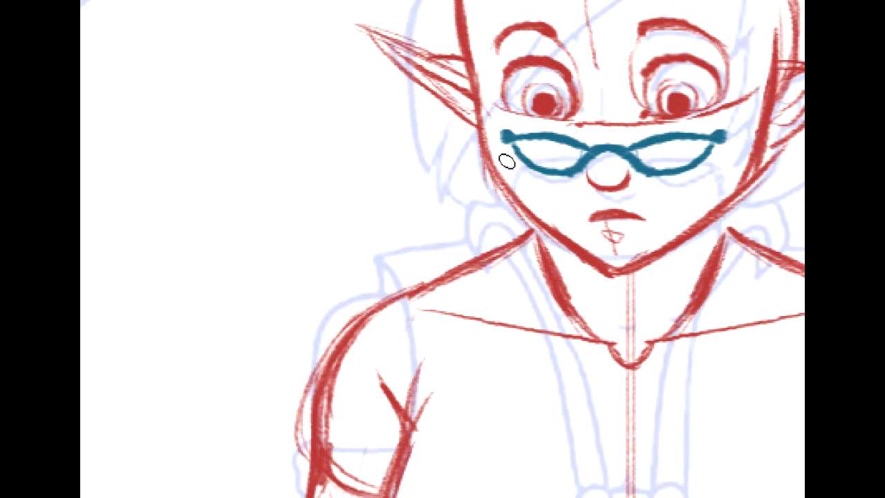
{"action": "left_click_drag", "start_coordinate": [505, 147], "coordinate": [503, 138]}
{"action": "mouse_move", "coordinate": [505, 170]}
{"action": "left_mouse_down"}
{"action": "mouse_move", "coordinate": [499, 306]}
{"action": "mouse_move", "coordinate": [476, 260]}
{"action": "mouse_move", "coordinate": [501, 299]}
{"action": "left_mouse_up"}
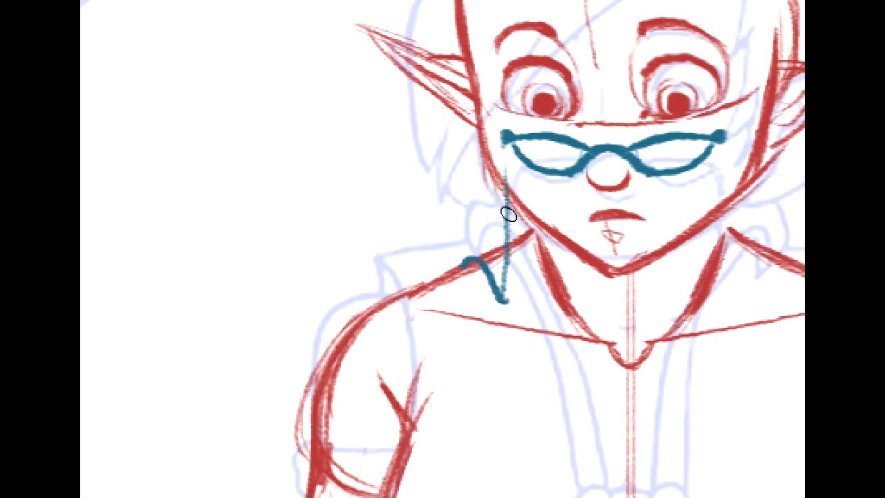
{"action": "left_click_drag", "start_coordinate": [504, 138], "coordinate": [504, 302]}
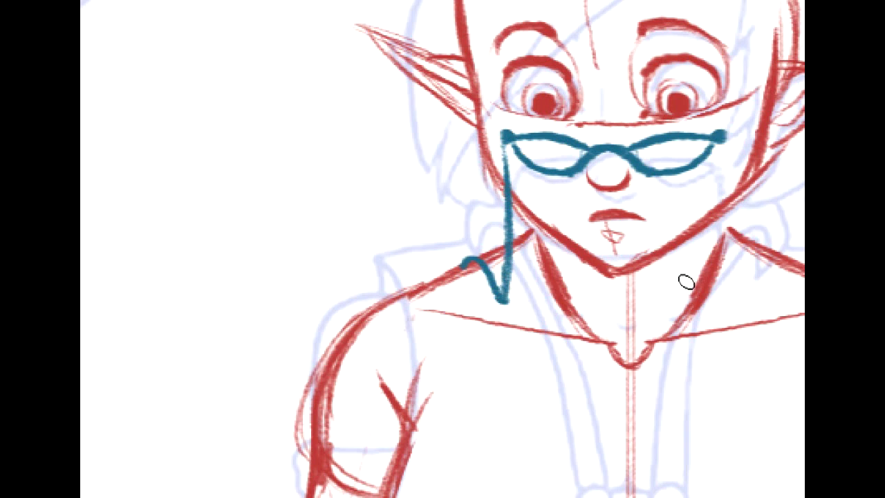
{"action": "mouse_move", "coordinate": [690, 126]}
{"action": "left_mouse_down"}
{"action": "mouse_move", "coordinate": [590, 164]}
{"action": "mouse_move", "coordinate": [646, 336]}
{"action": "mouse_move", "coordinate": [690, 294]}
{"action": "left_mouse_up"}
{"action": "key", "text": "ctrl+z"}
{"action": "mouse_move", "coordinate": [623, 177]}
{"action": "left_mouse_down"}
{"action": "mouse_move", "coordinate": [676, 292]}
{"action": "mouse_move", "coordinate": [696, 302]}
{"action": "left_mouse_up"}
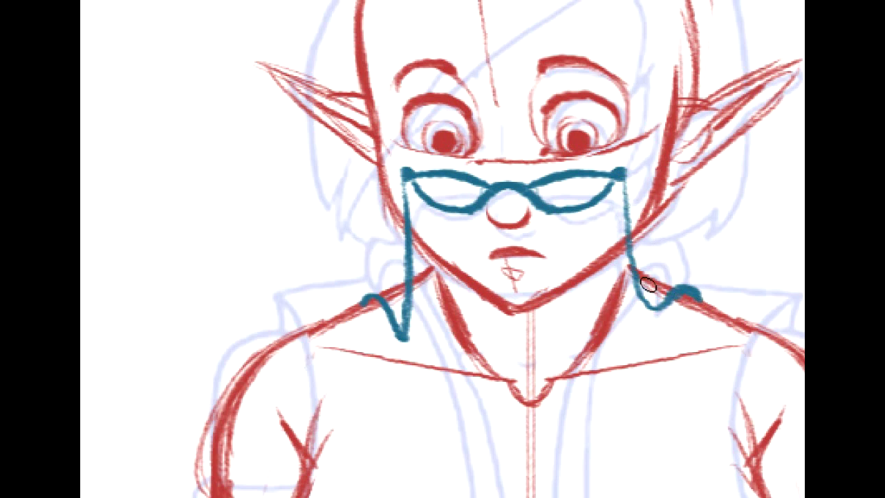
{"action": "key", "text": "ctrl+z"}
{"action": "mouse_move", "coordinate": [623, 174]}
{"action": "left_mouse_down"}
{"action": "mouse_move", "coordinate": [632, 274]}
{"action": "mouse_move", "coordinate": [633, 248]}
{"action": "mouse_move", "coordinate": [654, 311]}
{"action": "left_mouse_up"}
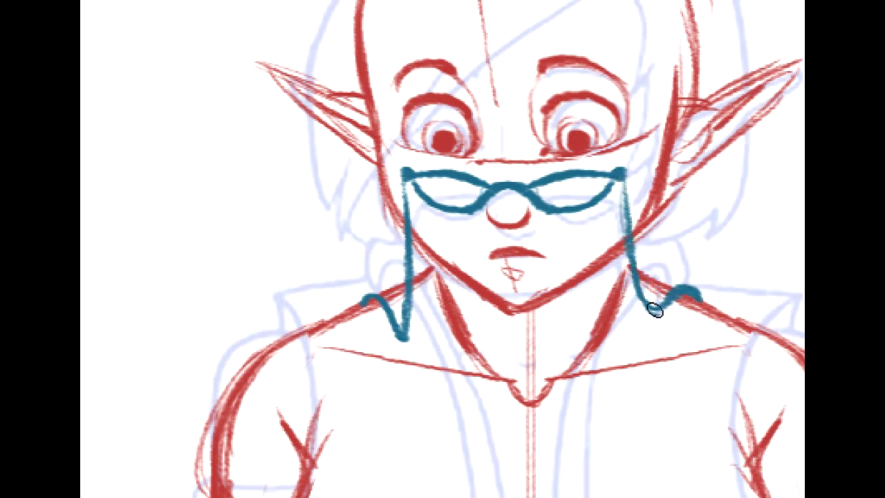
- Hide the teal glasses and cords so only the red construction shows over the line art
{"action": "mouse_move", "coordinate": [553, 228]}
{"action": "left_mouse_down"}
{"action": "mouse_move", "coordinate": [331, 152]}
{"action": "mouse_move", "coordinate": [516, 376]}
{"action": "mouse_move", "coordinate": [515, 389]}
{"action": "mouse_move", "coordinate": [476, 264]}
{"action": "mouse_move", "coordinate": [511, 54]}
{"action": "left_mouse_up"}
{"action": "left_click_drag", "start_coordinate": [484, 387], "coordinate": [421, 201]}
{"action": "mouse_move", "coordinate": [387, 401]}
{"action": "left_mouse_down"}
{"action": "mouse_move", "coordinate": [571, 103]}
{"action": "mouse_move", "coordinate": [552, 77]}
{"action": "mouse_move", "coordinate": [465, 487]}
{"action": "left_mouse_up"}
{"action": "mouse_move", "coordinate": [484, 34]}
{"action": "left_mouse_down"}
{"action": "mouse_move", "coordinate": [471, 159]}
{"action": "mouse_move", "coordinate": [470, 493]}
{"action": "left_mouse_up"}
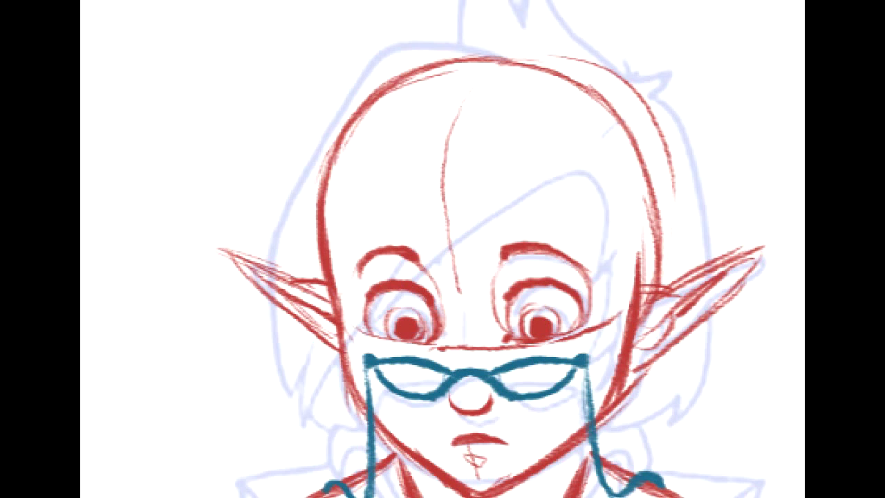
{"action": "key", "text": "ctrl+minus"}
{"action": "mouse_move", "coordinate": [679, 286]}
{"action": "left_mouse_down"}
{"action": "mouse_move", "coordinate": [663, 180]}
{"action": "mouse_move", "coordinate": [688, 146]}
{"action": "left_mouse_up"}
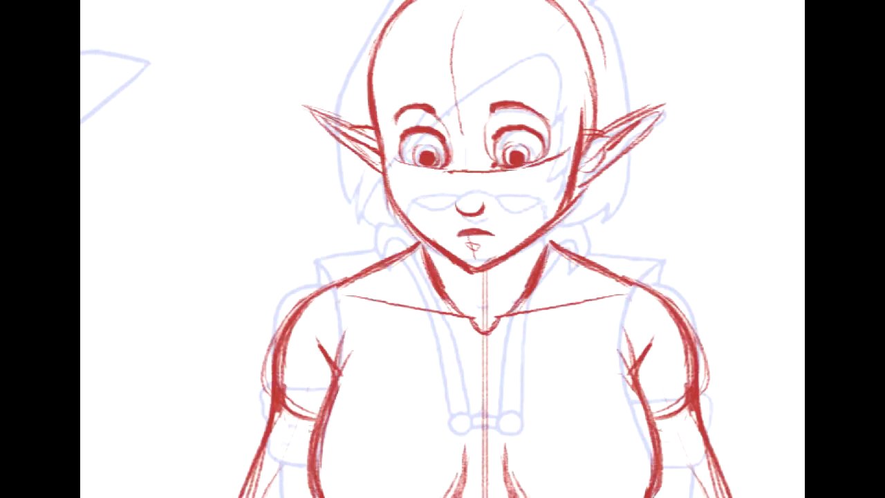
- Show the teal glasses again and draw orange-brown upper and lower lids for a large example eye in the blank space beside the head
{"action": "mouse_move", "coordinate": [591, 165]}
{"action": "left_mouse_down"}
{"action": "mouse_move", "coordinate": [292, 334]}
{"action": "mouse_move", "coordinate": [450, 332]}
{"action": "left_mouse_up"}
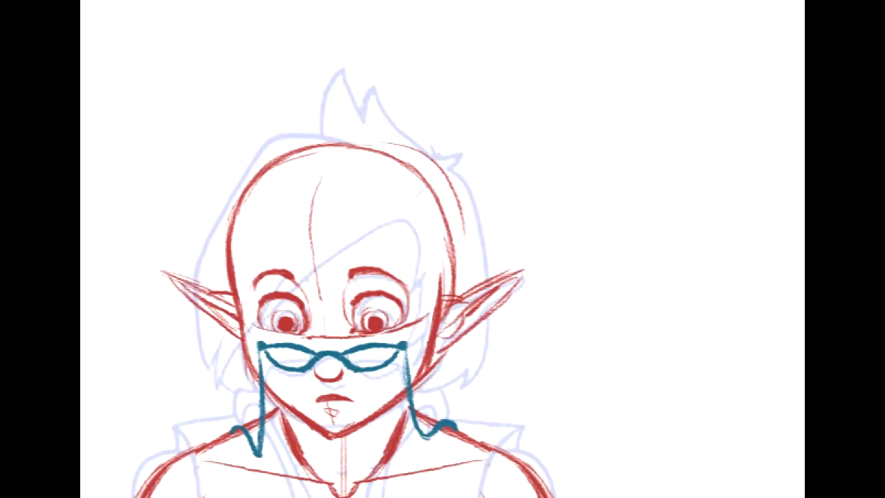
{"action": "left_click_drag", "start_coordinate": [585, 112], "coordinate": [410, 127]}
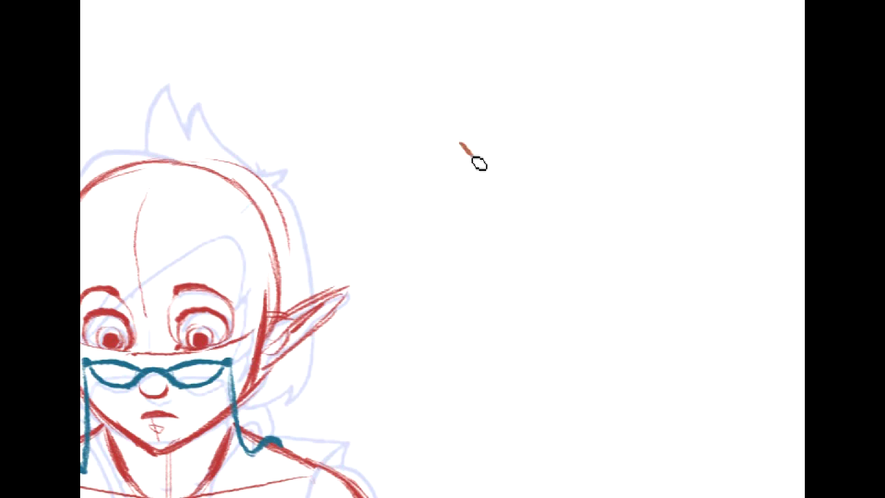
{"action": "mouse_move", "coordinate": [476, 154]}
{"action": "left_mouse_down"}
{"action": "mouse_move", "coordinate": [512, 143]}
{"action": "mouse_move", "coordinate": [550, 169]}
{"action": "left_mouse_up"}
{"action": "left_click_drag", "start_coordinate": [484, 214], "coordinate": [544, 219]}
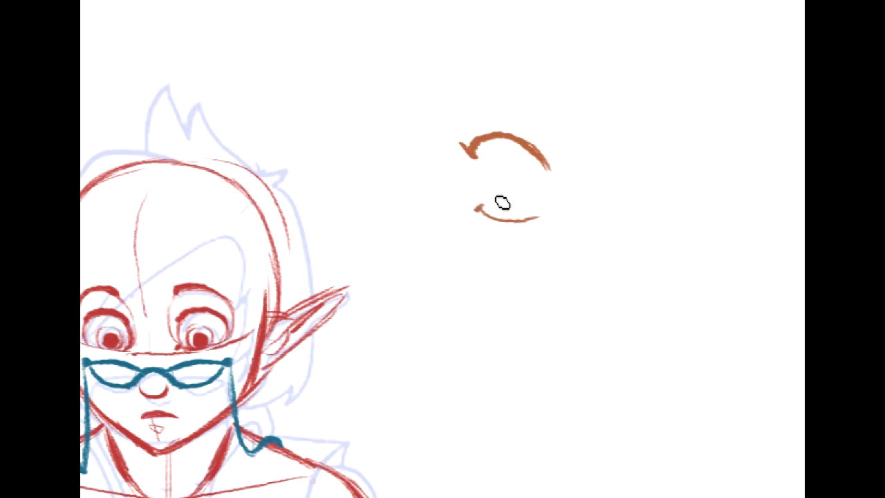
{"action": "key", "text": "ctrl+z"}
{"action": "left_click_drag", "start_coordinate": [549, 211], "coordinate": [527, 217]}
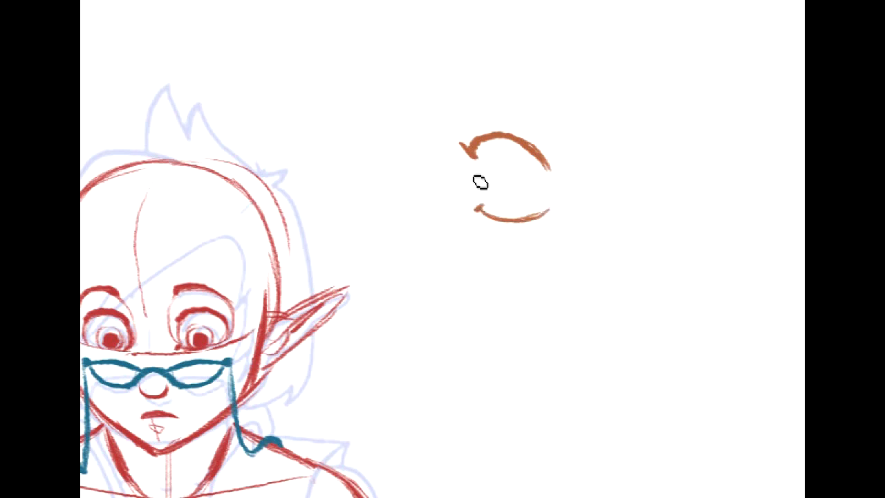
{"action": "mouse_move", "coordinate": [477, 188]}
{"action": "left_mouse_down"}
{"action": "mouse_move", "coordinate": [476, 158]}
{"action": "mouse_move", "coordinate": [481, 197]}
{"action": "left_mouse_up"}
{"action": "left_click_drag", "start_coordinate": [477, 160], "coordinate": [485, 203]}
{"action": "left_click_drag", "start_coordinate": [544, 206], "coordinate": [549, 168]}
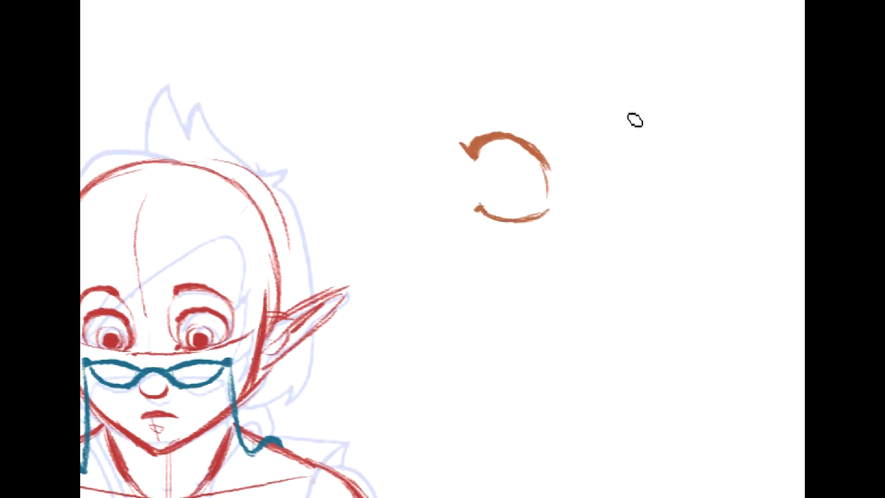
{"action": "mouse_move", "coordinate": [605, 116]}
{"action": "left_mouse_down"}
{"action": "mouse_move", "coordinate": [629, 103]}
{"action": "mouse_move", "coordinate": [697, 116]}
{"action": "left_mouse_up"}
{"action": "left_click_drag", "start_coordinate": [605, 160], "coordinate": [703, 153]}
{"action": "mouse_move", "coordinate": [667, 110]}
{"action": "left_mouse_down"}
{"action": "mouse_move", "coordinate": [672, 155]}
{"action": "mouse_move", "coordinate": [685, 124]}
{"action": "left_mouse_up"}
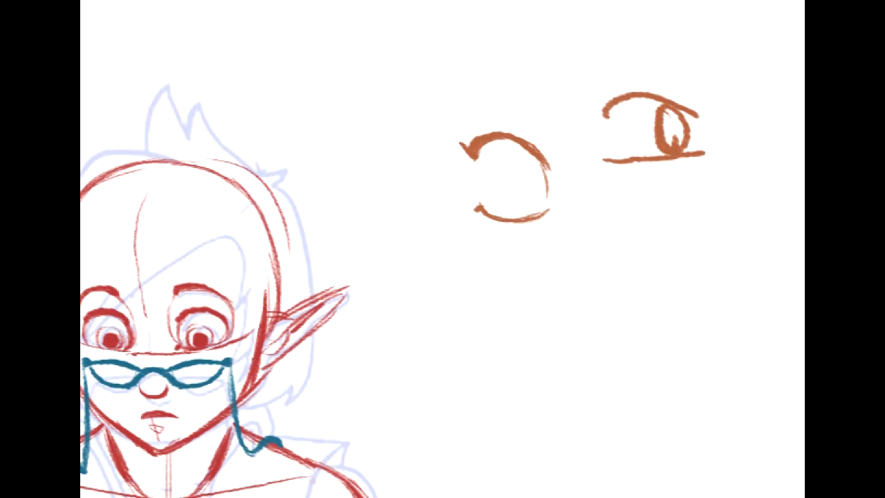
{"action": "left_click_drag", "start_coordinate": [607, 112], "coordinate": [739, 198]}
{"action": "key", "text": "Delete"}
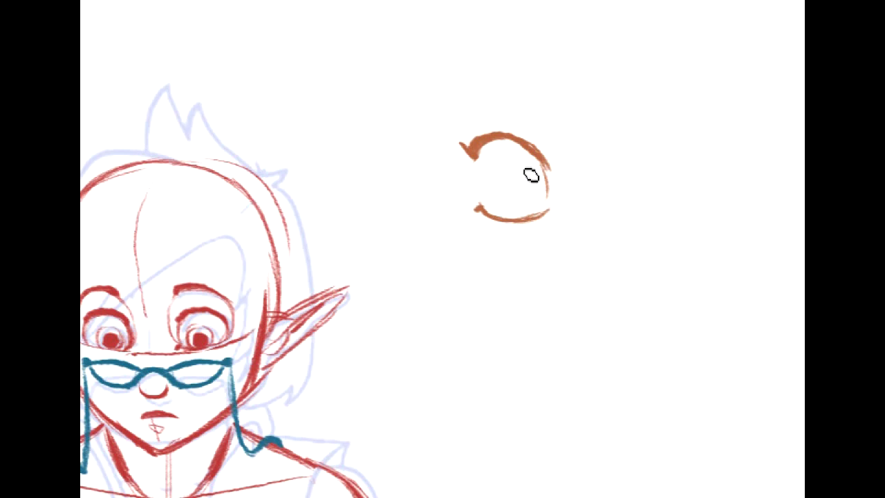
- Draw a tall oval iris with a dark pupil and open highlight inside the example eye
{"action": "mouse_move", "coordinate": [517, 148]}
{"action": "left_mouse_down"}
{"action": "mouse_move", "coordinate": [543, 201]}
{"action": "mouse_move", "coordinate": [539, 208]}
{"action": "mouse_move", "coordinate": [513, 198]}
{"action": "mouse_move", "coordinate": [541, 166]}
{"action": "mouse_move", "coordinate": [539, 187]}
{"action": "mouse_move", "coordinate": [531, 158]}
{"action": "mouse_move", "coordinate": [529, 188]}
{"action": "left_mouse_up"}
{"action": "left_click_drag", "start_coordinate": [477, 210], "coordinate": [463, 215]}
{"action": "key", "text": "ctrl+z"}
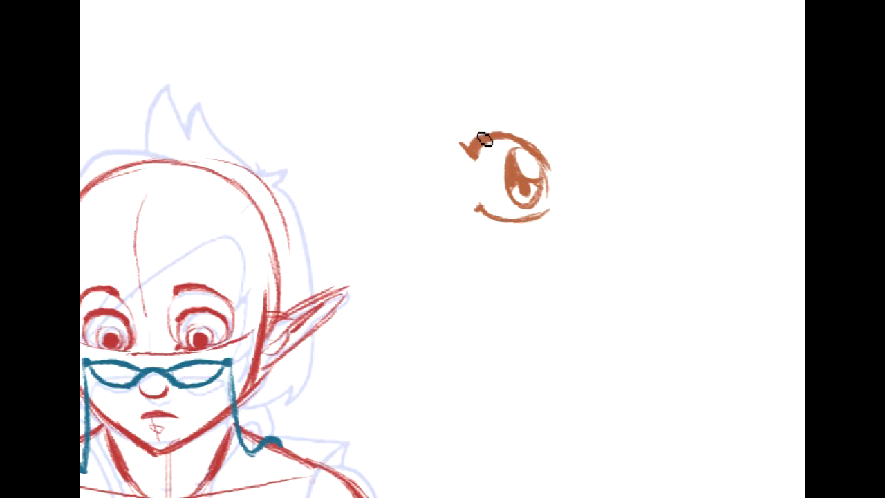
- Add a lid crease and an arched eyebrow above the example eye and short hatch marks beneath it
{"action": "left_click_drag", "start_coordinate": [484, 135], "coordinate": [533, 140]}
{"action": "left_click_drag", "start_coordinate": [484, 124], "coordinate": [524, 132]}
{"action": "mouse_move", "coordinate": [467, 112]}
{"action": "left_mouse_down"}
{"action": "mouse_move", "coordinate": [511, 107]}
{"action": "mouse_move", "coordinate": [496, 105]}
{"action": "mouse_move", "coordinate": [553, 130]}
{"action": "left_mouse_up"}
{"action": "left_click_drag", "start_coordinate": [467, 246], "coordinate": [491, 230]}
{"action": "left_click_drag", "start_coordinate": [488, 243], "coordinate": [512, 228]}
{"action": "left_click_drag", "start_coordinate": [519, 239], "coordinate": [518, 231]}
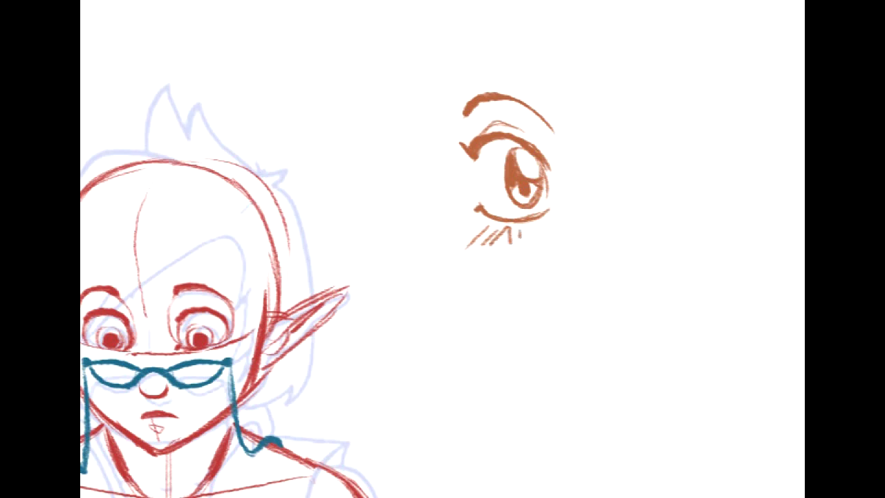
- Round out the example eye's eyeball and draw the socket outline from the brow down around both sides
{"action": "left_click_drag", "start_coordinate": [458, 120], "coordinate": [549, 71]}
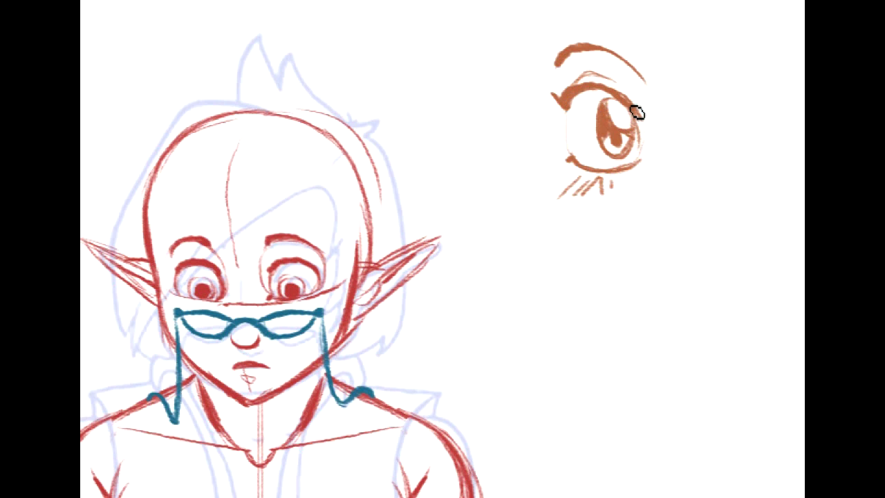
{"action": "left_click_drag", "start_coordinate": [568, 109], "coordinate": [578, 167]}
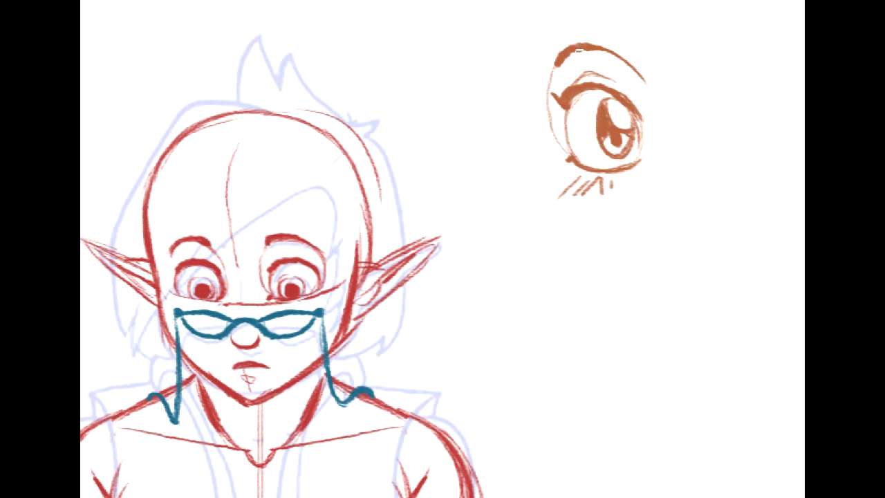
{"action": "mouse_move", "coordinate": [637, 74]}
{"action": "left_mouse_down"}
{"action": "mouse_move", "coordinate": [648, 141]}
{"action": "mouse_move", "coordinate": [629, 163]}
{"action": "left_mouse_up"}
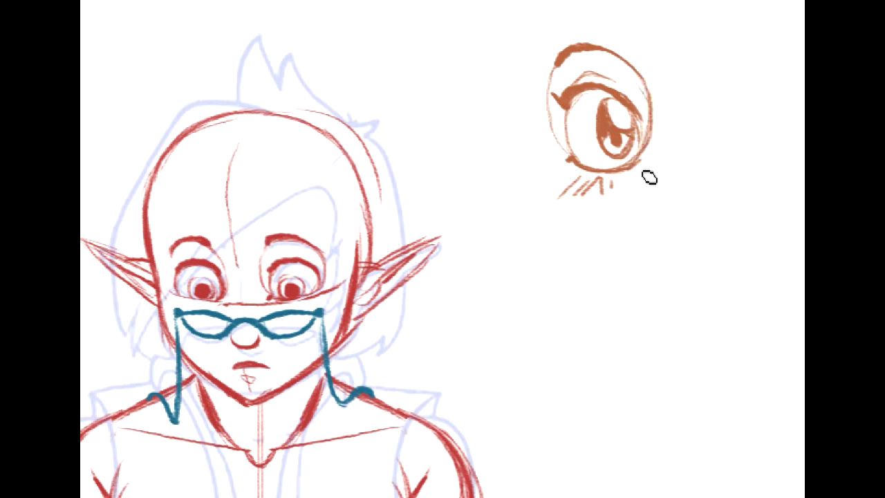
- Sketch a second, narrower example eye beside the first with a slanted oval socket, a heavy angled brow and a frown crease
{"action": "left_click_drag", "start_coordinate": [677, 36], "coordinate": [560, 160]}
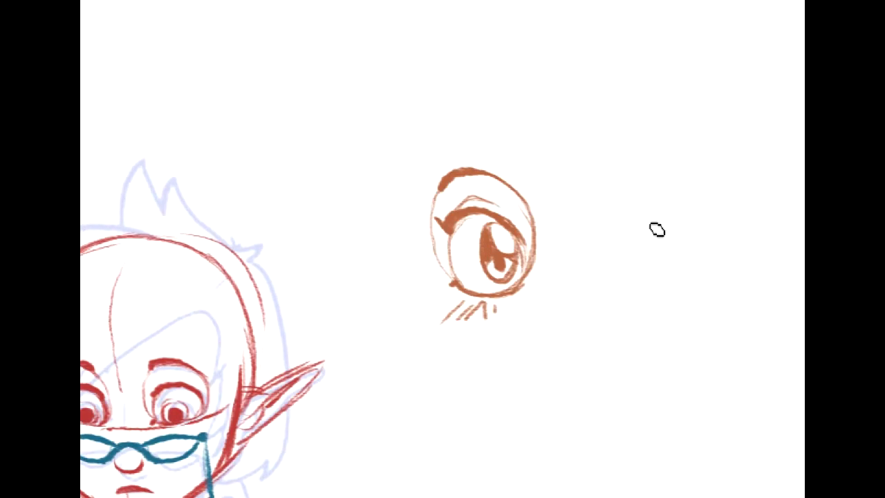
{"action": "mouse_move", "coordinate": [606, 209]}
{"action": "left_mouse_down"}
{"action": "mouse_move", "coordinate": [598, 263]}
{"action": "mouse_move", "coordinate": [622, 206]}
{"action": "mouse_move", "coordinate": [676, 183]}
{"action": "left_mouse_up"}
{"action": "mouse_move", "coordinate": [703, 212]}
{"action": "left_mouse_down"}
{"action": "mouse_move", "coordinate": [615, 203]}
{"action": "mouse_move", "coordinate": [626, 205]}
{"action": "mouse_move", "coordinate": [620, 275]}
{"action": "mouse_move", "coordinate": [684, 226]}
{"action": "mouse_move", "coordinate": [654, 266]}
{"action": "mouse_move", "coordinate": [616, 233]}
{"action": "mouse_move", "coordinate": [626, 253]}
{"action": "mouse_move", "coordinate": [587, 243]}
{"action": "mouse_move", "coordinate": [675, 174]}
{"action": "left_mouse_up"}
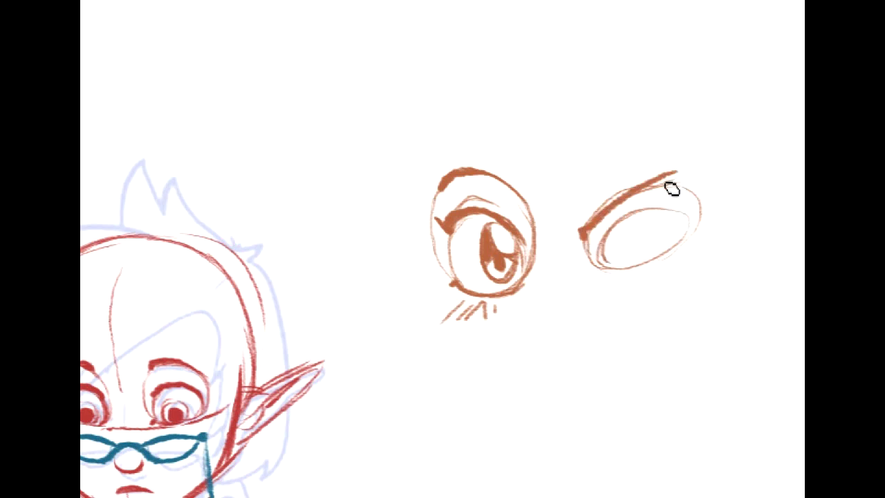
{"action": "left_click_drag", "start_coordinate": [586, 235], "coordinate": [576, 228]}
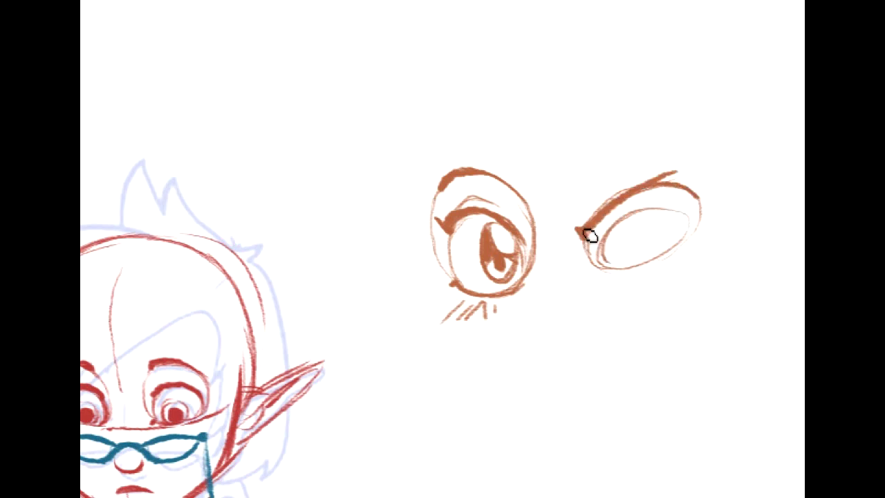
{"action": "left_click_drag", "start_coordinate": [646, 191], "coordinate": [579, 234]}
{"action": "left_click_drag", "start_coordinate": [557, 206], "coordinate": [576, 250]}
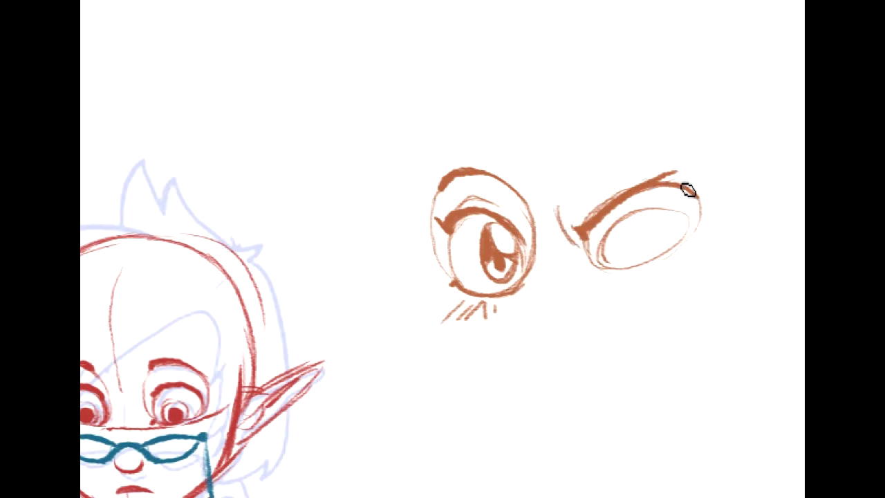
- Darken the second eye's lids, draw its iris and pupil, and add hatch marks beneath both example eyes
{"action": "mouse_move", "coordinate": [605, 261]}
{"action": "left_mouse_down"}
{"action": "mouse_move", "coordinate": [658, 212]}
{"action": "mouse_move", "coordinate": [691, 219]}
{"action": "mouse_move", "coordinate": [612, 230]}
{"action": "mouse_move", "coordinate": [627, 221]}
{"action": "mouse_move", "coordinate": [602, 262]}
{"action": "mouse_move", "coordinate": [677, 215]}
{"action": "left_mouse_up"}
{"action": "left_click_drag", "start_coordinate": [690, 244], "coordinate": [638, 267]}
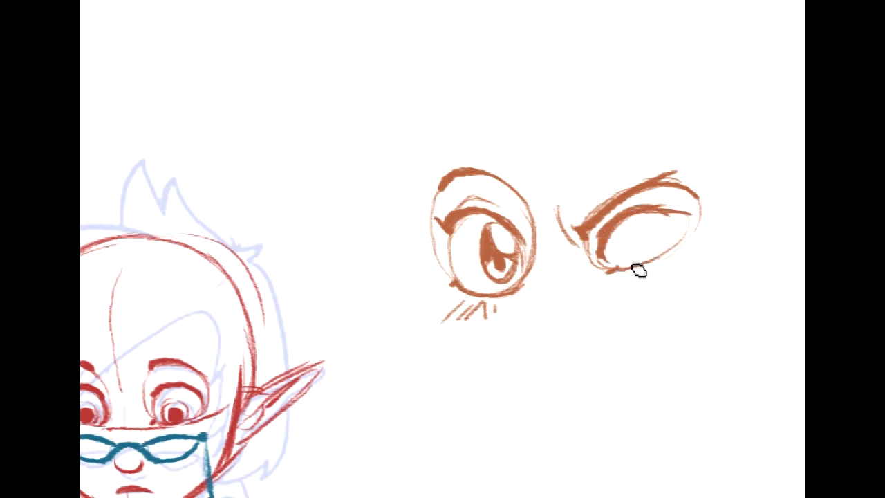
{"action": "mouse_move", "coordinate": [663, 221]}
{"action": "left_mouse_down"}
{"action": "mouse_move", "coordinate": [666, 249]}
{"action": "mouse_move", "coordinate": [684, 217]}
{"action": "mouse_move", "coordinate": [691, 237]}
{"action": "mouse_move", "coordinate": [632, 242]}
{"action": "mouse_move", "coordinate": [658, 239]}
{"action": "mouse_move", "coordinate": [631, 267]}
{"action": "mouse_move", "coordinate": [589, 284]}
{"action": "mouse_move", "coordinate": [609, 290]}
{"action": "mouse_move", "coordinate": [666, 240]}
{"action": "left_mouse_up"}
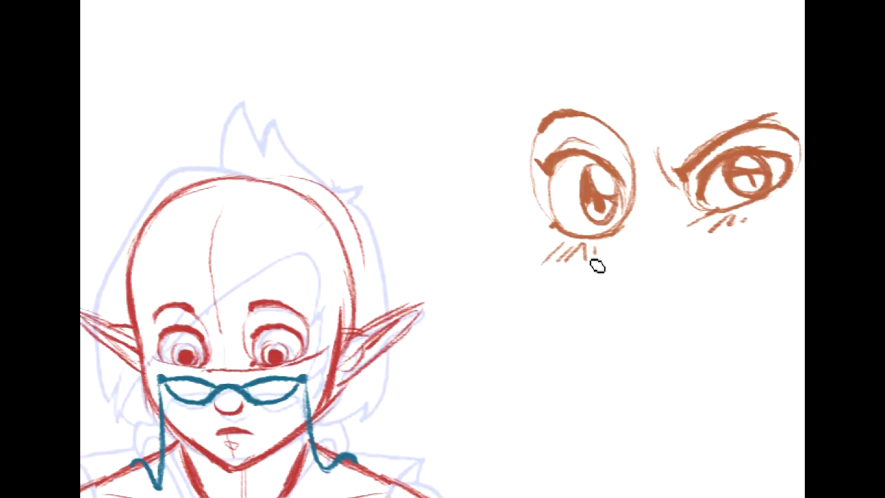
{"action": "left_click_drag", "start_coordinate": [573, 246], "coordinate": [543, 261]}
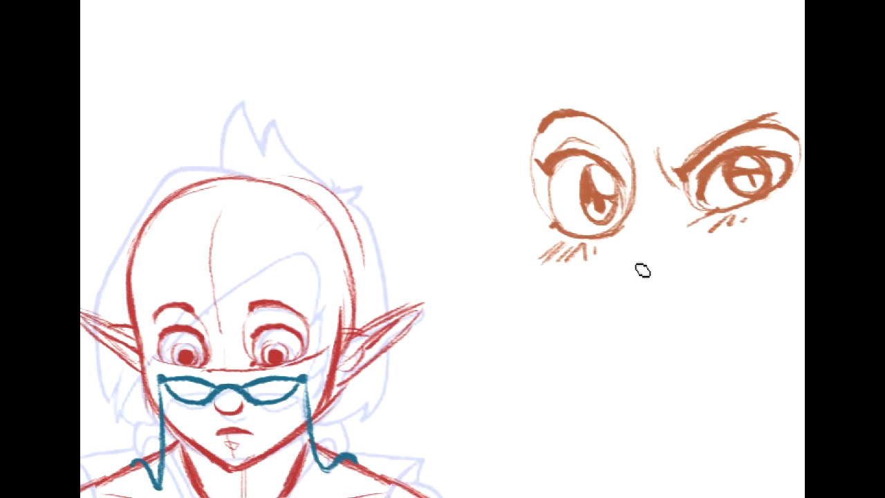
{"action": "left_click_drag", "start_coordinate": [644, 255], "coordinate": [647, 275]}
{"action": "left_click_drag", "start_coordinate": [546, 290], "coordinate": [596, 270]}
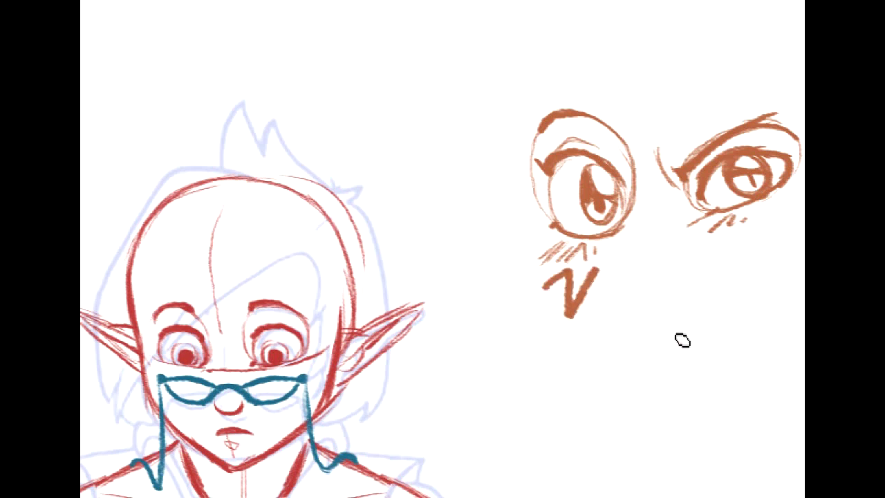
{"action": "key", "text": "ctrl+z"}
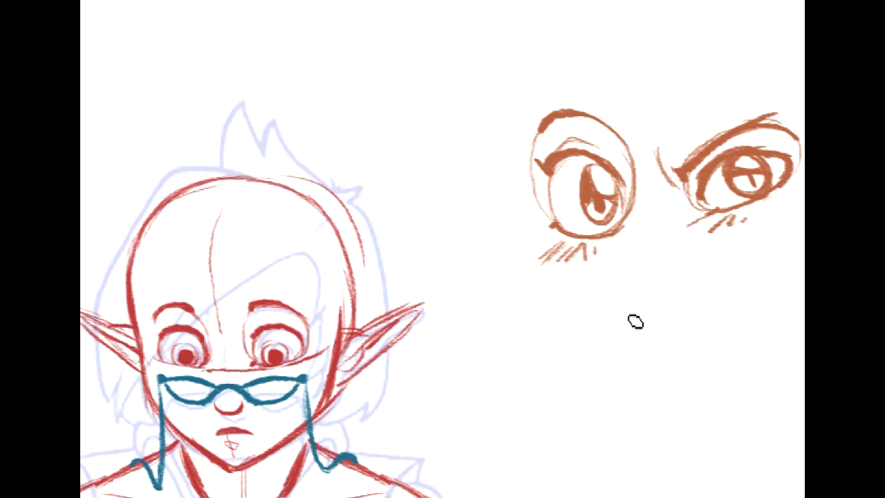
{"action": "mouse_move", "coordinate": [632, 271]}
{"action": "left_mouse_down"}
{"action": "mouse_move", "coordinate": [667, 270]}
{"action": "mouse_move", "coordinate": [684, 281]}
{"action": "mouse_move", "coordinate": [646, 264]}
{"action": "mouse_move", "coordinate": [676, 387]}
{"action": "mouse_move", "coordinate": [656, 269]}
{"action": "left_mouse_up"}
{"action": "left_click_drag", "start_coordinate": [642, 396], "coordinate": [676, 394]}
{"action": "left_click_drag", "start_coordinate": [630, 423], "coordinate": [670, 429]}
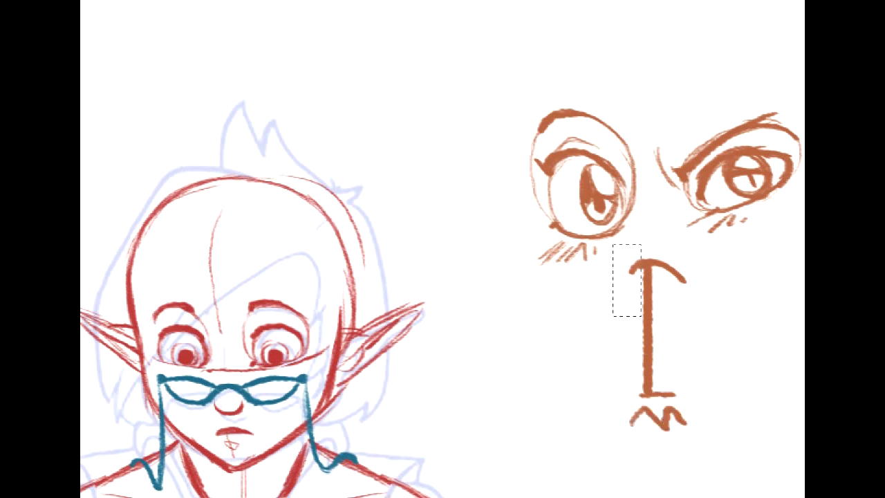
{"action": "key", "text": "Delete"}
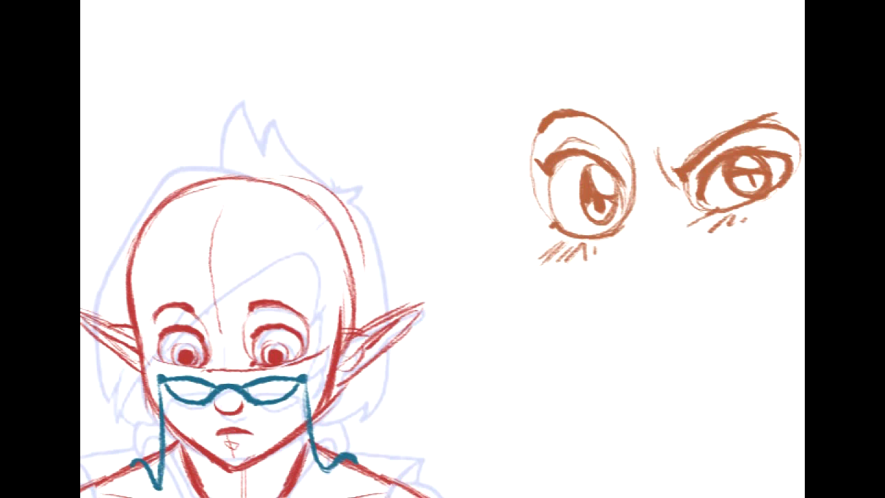
{"action": "left_click_drag", "start_coordinate": [163, 299], "coordinate": [462, 125]}
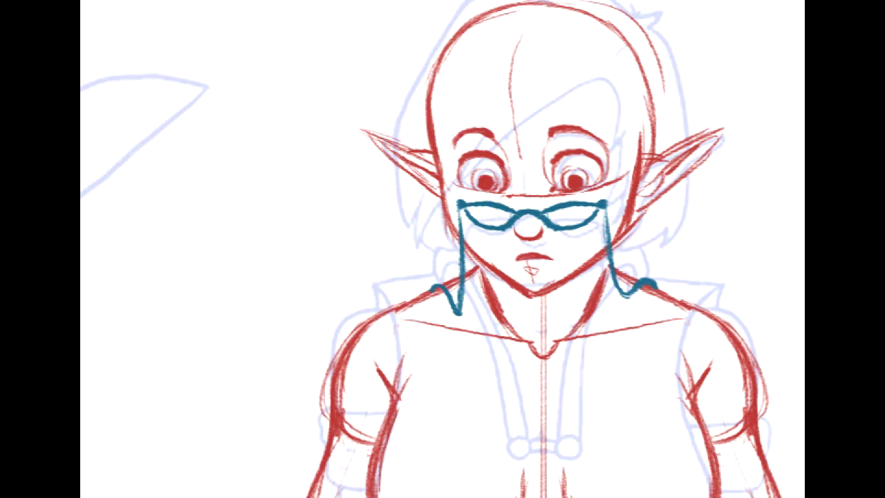
{"action": "left_click_drag", "start_coordinate": [442, 277], "coordinate": [434, 227]}
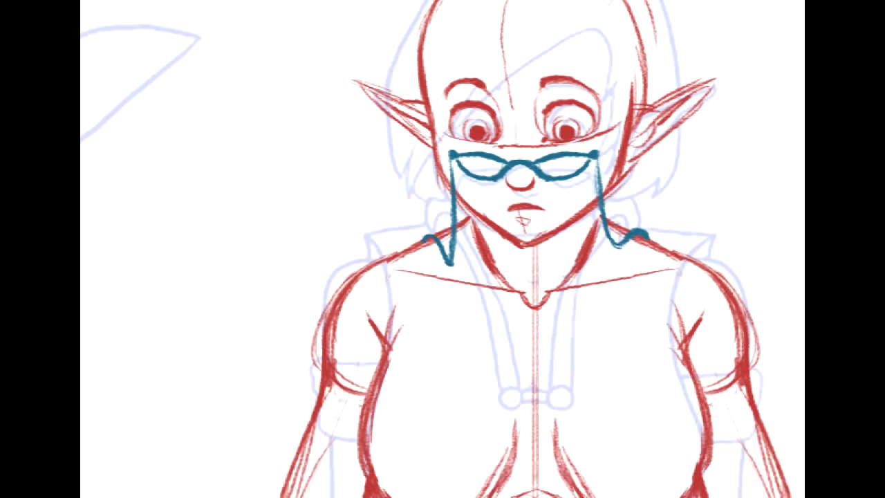
{"action": "mouse_move", "coordinate": [443, 228]}
{"action": "left_mouse_down"}
{"action": "mouse_move", "coordinate": [434, 234]}
{"action": "mouse_move", "coordinate": [468, 360]}
{"action": "left_mouse_up"}
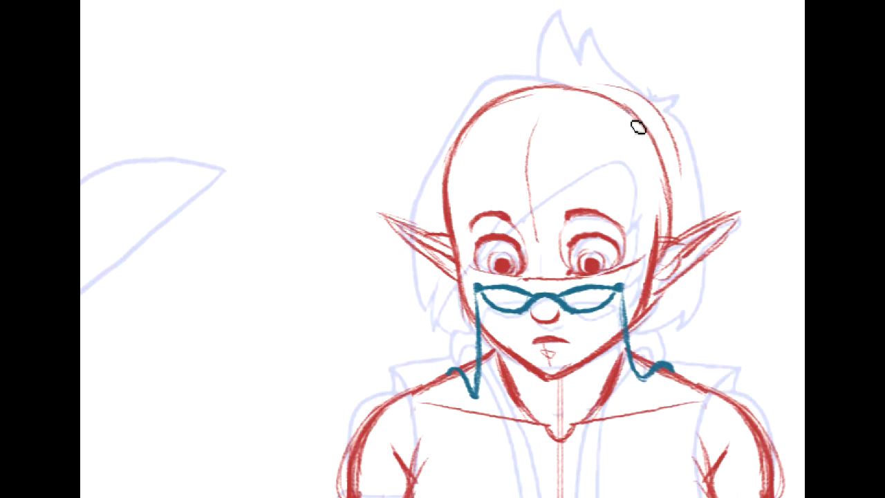
{"action": "left_click_drag", "start_coordinate": [625, 173], "coordinate": [627, 108]}
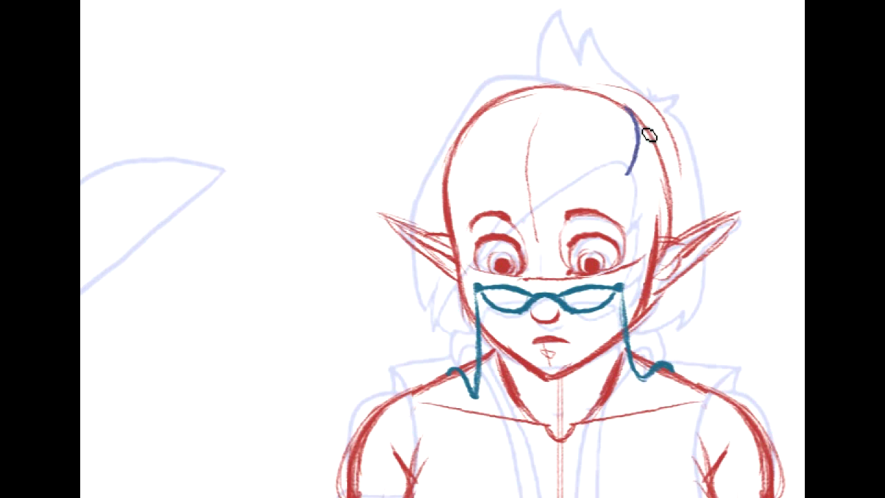
{"action": "key", "text": "ctrl+z"}
{"action": "left_click_drag", "start_coordinate": [615, 166], "coordinate": [667, 109]}
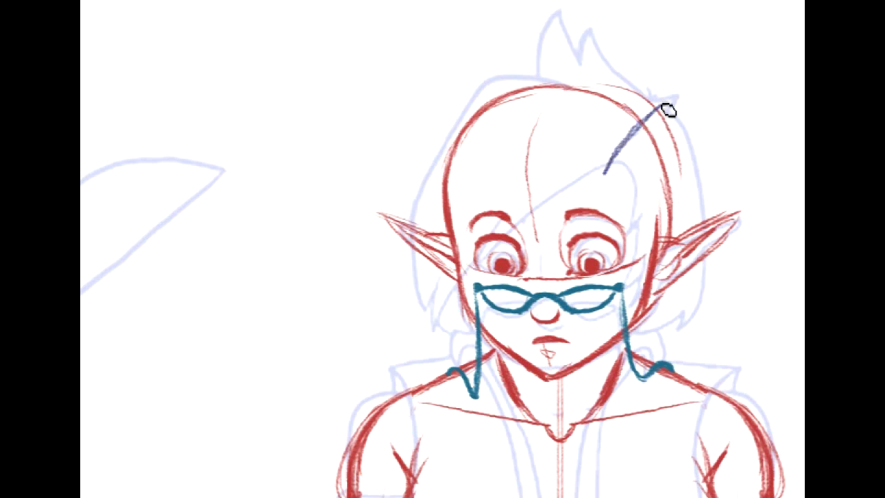
{"action": "key", "text": "ctrl+z"}
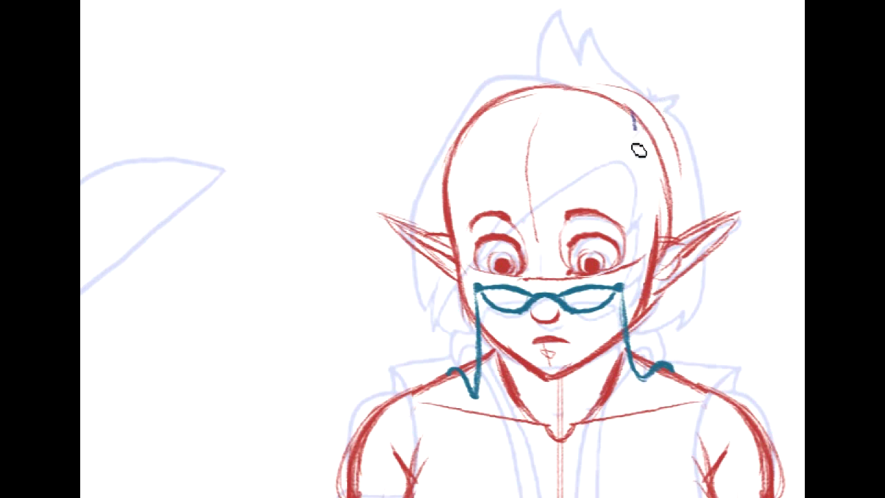
- Draw the dark-blue hair parting and a long fringe sweeping from it across the forehead and over one eye
{"action": "left_click_drag", "start_coordinate": [636, 126], "coordinate": [626, 165]}
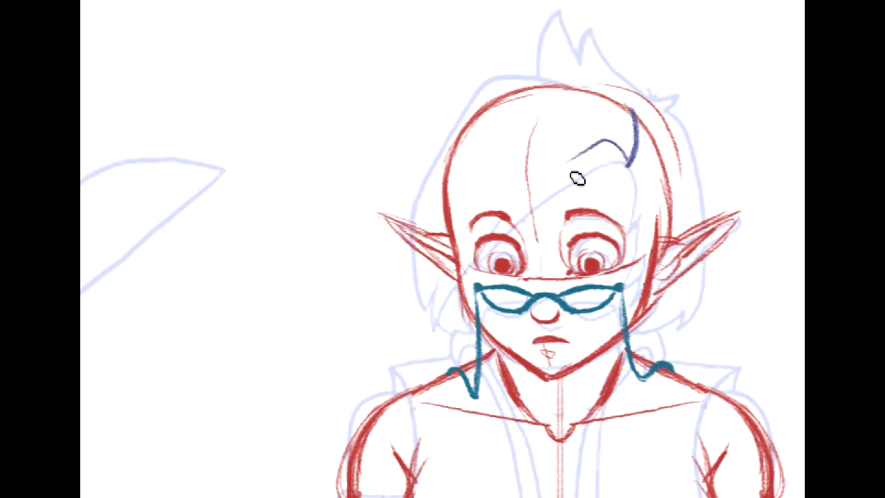
{"action": "mouse_move", "coordinate": [628, 168]}
{"action": "left_mouse_down"}
{"action": "mouse_move", "coordinate": [495, 252]}
{"action": "mouse_move", "coordinate": [576, 185]}
{"action": "mouse_move", "coordinate": [446, 335]}
{"action": "left_mouse_up"}
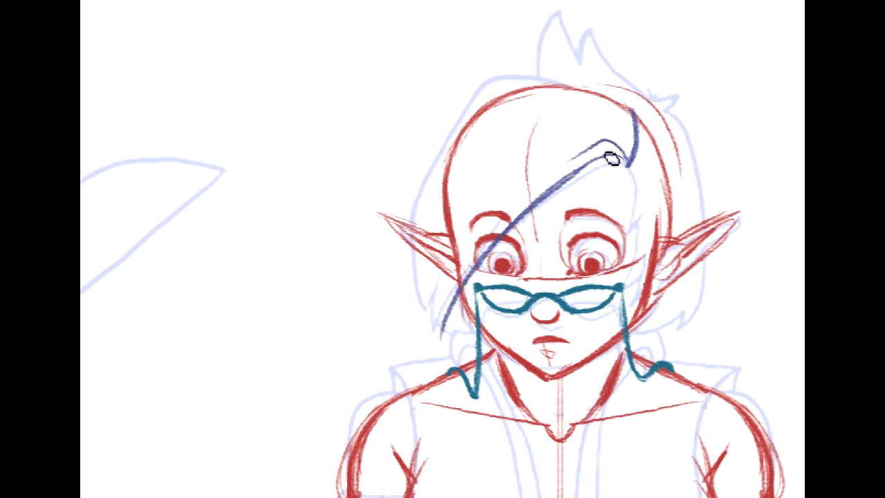
{"action": "mouse_move", "coordinate": [629, 165]}
{"action": "left_mouse_down"}
{"action": "mouse_move", "coordinate": [608, 144]}
{"action": "mouse_move", "coordinate": [508, 228]}
{"action": "left_mouse_up"}
{"action": "left_click_drag", "start_coordinate": [582, 146], "coordinate": [523, 201]}
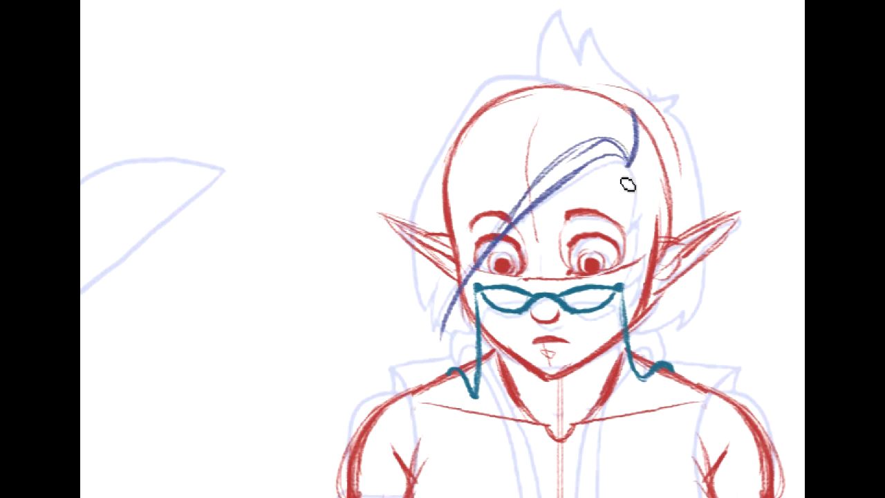
- Draw dark-blue side locks falling from the parting along the temple to just above the glasses
{"action": "left_click_drag", "start_coordinate": [626, 163], "coordinate": [648, 240]}
{"action": "left_click_drag", "start_coordinate": [629, 163], "coordinate": [650, 255]}
{"action": "left_click_drag", "start_coordinate": [656, 186], "coordinate": [639, 273]}
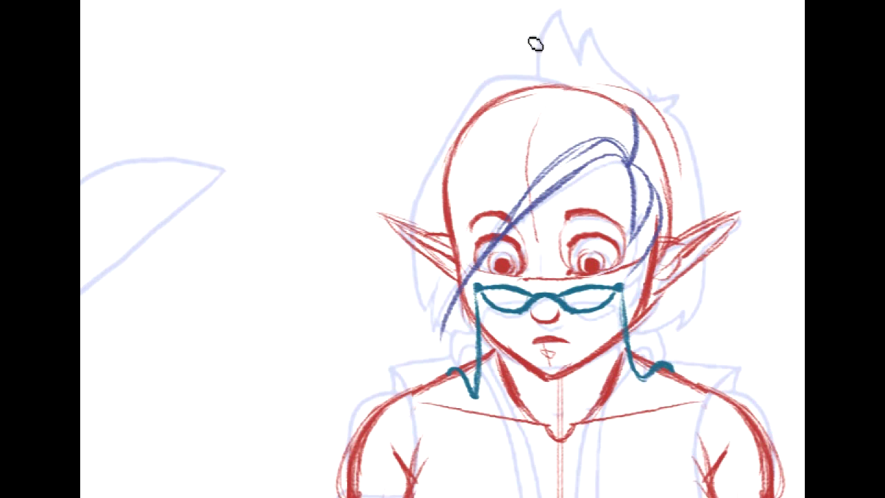
- Draw two pointed dark-blue hair spikes rising from the crown, with the second flowing down toward the parting
{"action": "left_click_drag", "start_coordinate": [553, 10], "coordinate": [531, 83]}
{"action": "left_click_drag", "start_coordinate": [558, 12], "coordinate": [588, 86]}
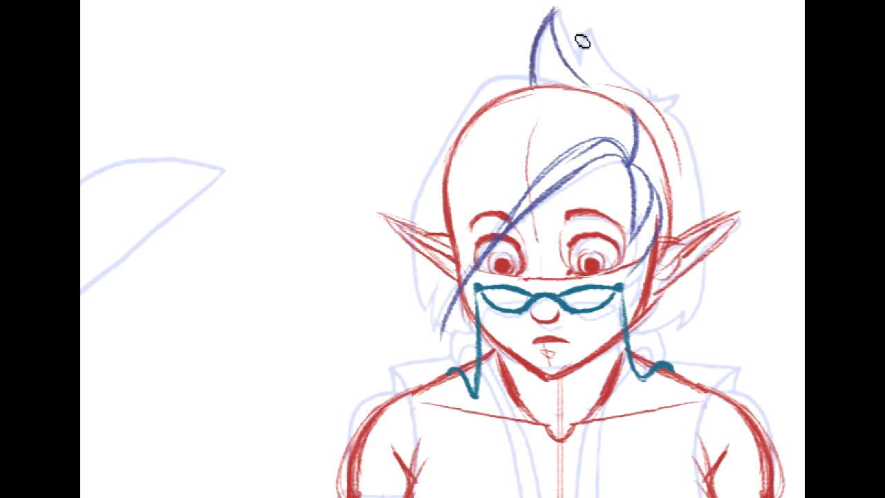
{"action": "left_click_drag", "start_coordinate": [585, 31], "coordinate": [609, 89]}
{"action": "mouse_move", "coordinate": [586, 29]}
{"action": "left_mouse_down"}
{"action": "mouse_move", "coordinate": [622, 61]}
{"action": "mouse_move", "coordinate": [592, 58]}
{"action": "mouse_move", "coordinate": [638, 107]}
{"action": "left_mouse_up"}
- Draw a small pointed tuft at the parting and curve the outer hair contour down to the ear
{"action": "mouse_move", "coordinate": [597, 87]}
{"action": "left_mouse_down"}
{"action": "mouse_move", "coordinate": [641, 123]}
{"action": "mouse_move", "coordinate": [688, 101]}
{"action": "left_mouse_up"}
{"action": "mouse_move", "coordinate": [639, 115]}
{"action": "left_mouse_down"}
{"action": "mouse_move", "coordinate": [689, 149]}
{"action": "mouse_move", "coordinate": [646, 119]}
{"action": "mouse_move", "coordinate": [673, 129]}
{"action": "mouse_move", "coordinate": [702, 208]}
{"action": "left_mouse_up"}
{"action": "left_click_drag", "start_coordinate": [680, 146], "coordinate": [702, 206]}
{"action": "left_click_drag", "start_coordinate": [697, 174], "coordinate": [703, 222]}
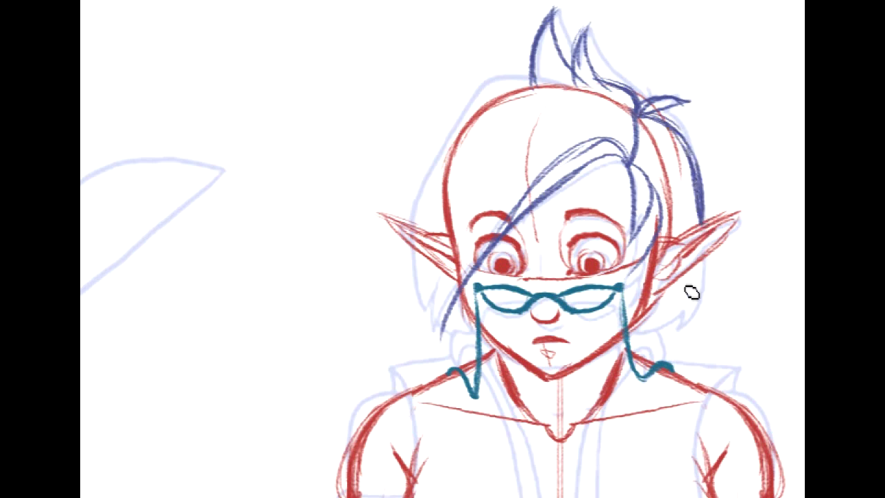
- Draw the outer hair contour from the exposed ear down under the jaw, and from the crown down the opposite side to the fringe tip
{"action": "mouse_move", "coordinate": [703, 256]}
{"action": "left_mouse_down"}
{"action": "mouse_move", "coordinate": [705, 293]}
{"action": "mouse_move", "coordinate": [703, 284]}
{"action": "mouse_move", "coordinate": [681, 329]}
{"action": "mouse_move", "coordinate": [702, 316]}
{"action": "mouse_move", "coordinate": [638, 337]}
{"action": "left_mouse_up"}
{"action": "left_click_drag", "start_coordinate": [707, 290], "coordinate": [637, 339]}
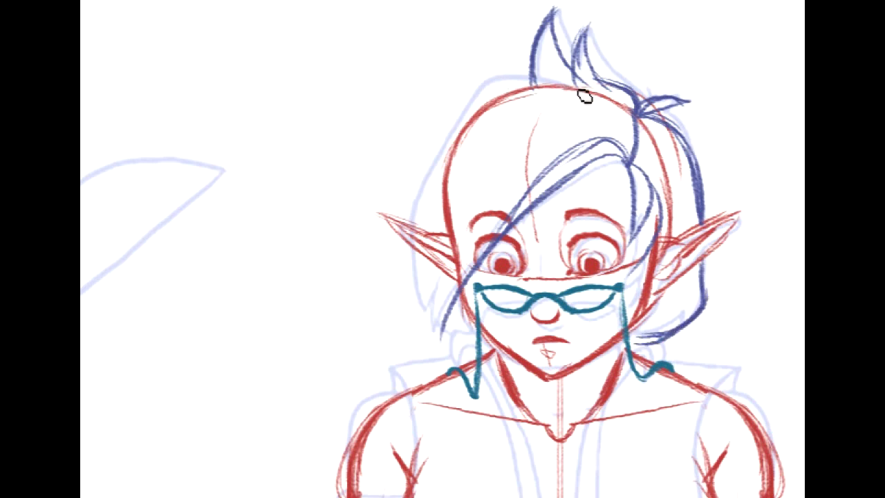
{"action": "left_click_drag", "start_coordinate": [484, 74], "coordinate": [588, 84]}
{"action": "left_click_drag", "start_coordinate": [520, 74], "coordinate": [443, 139]}
{"action": "left_click_drag", "start_coordinate": [477, 92], "coordinate": [433, 164]}
{"action": "left_click_drag", "start_coordinate": [458, 112], "coordinate": [416, 244]}
{"action": "left_click_drag", "start_coordinate": [432, 153], "coordinate": [423, 296]}
{"action": "left_click_drag", "start_coordinate": [417, 216], "coordinate": [447, 335]}
{"action": "mouse_move", "coordinate": [419, 280]}
{"action": "left_mouse_down"}
{"action": "mouse_move", "coordinate": [450, 338]}
{"action": "mouse_move", "coordinate": [474, 278]}
{"action": "left_mouse_up"}
- Hatch the hair behind the exposed ear, darken the side lock's tip, and fill the hair tucked between fringe tip and jaw in dark blue
{"action": "mouse_move", "coordinate": [632, 338]}
{"action": "left_mouse_down"}
{"action": "mouse_move", "coordinate": [700, 268]}
{"action": "mouse_move", "coordinate": [685, 328]}
{"action": "mouse_move", "coordinate": [711, 293]}
{"action": "left_mouse_up"}
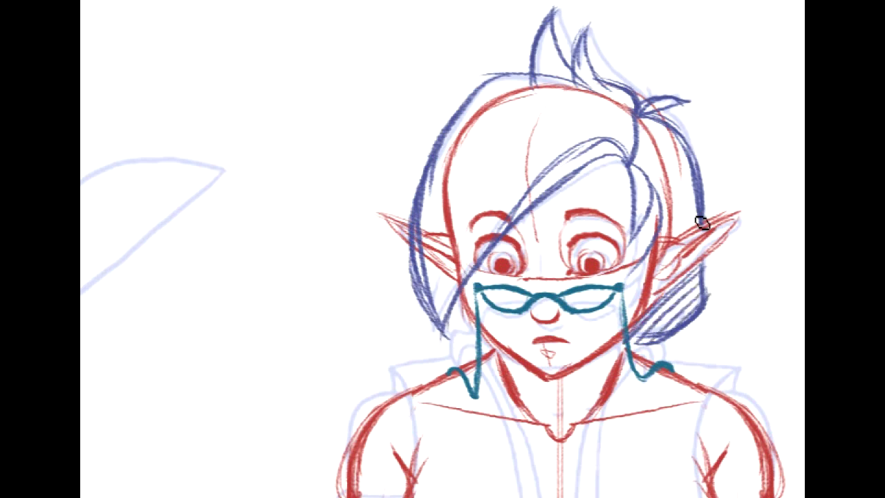
{"action": "mouse_move", "coordinate": [679, 237]}
{"action": "left_mouse_down"}
{"action": "mouse_move", "coordinate": [700, 218]}
{"action": "mouse_move", "coordinate": [692, 212]}
{"action": "mouse_move", "coordinate": [702, 190]}
{"action": "mouse_move", "coordinate": [687, 180]}
{"action": "mouse_move", "coordinate": [668, 185]}
{"action": "mouse_move", "coordinate": [683, 166]}
{"action": "mouse_move", "coordinate": [644, 173]}
{"action": "left_mouse_up"}
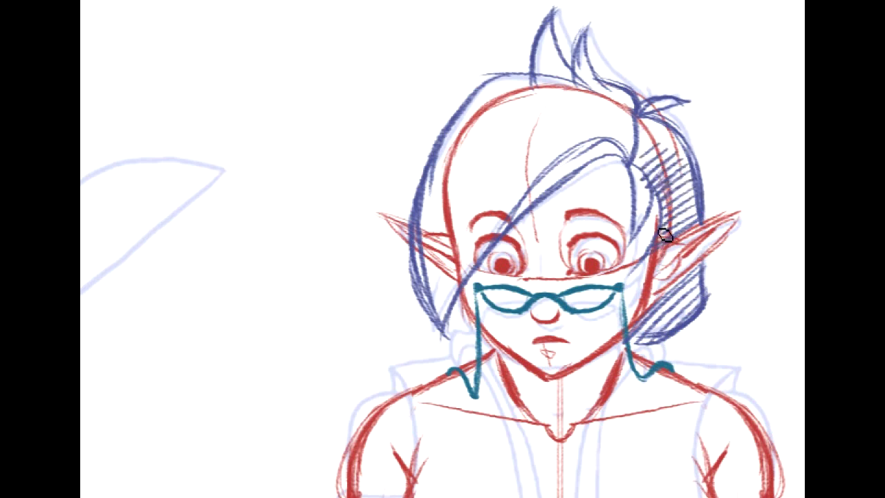
{"action": "left_click_drag", "start_coordinate": [656, 211], "coordinate": [633, 271]}
{"action": "mouse_move", "coordinate": [544, 315]}
{"action": "left_mouse_down"}
{"action": "mouse_move", "coordinate": [464, 198]}
{"action": "mouse_move", "coordinate": [500, 186]}
{"action": "mouse_move", "coordinate": [597, 372]}
{"action": "mouse_move", "coordinate": [469, 224]}
{"action": "mouse_move", "coordinate": [477, 224]}
{"action": "left_mouse_up"}
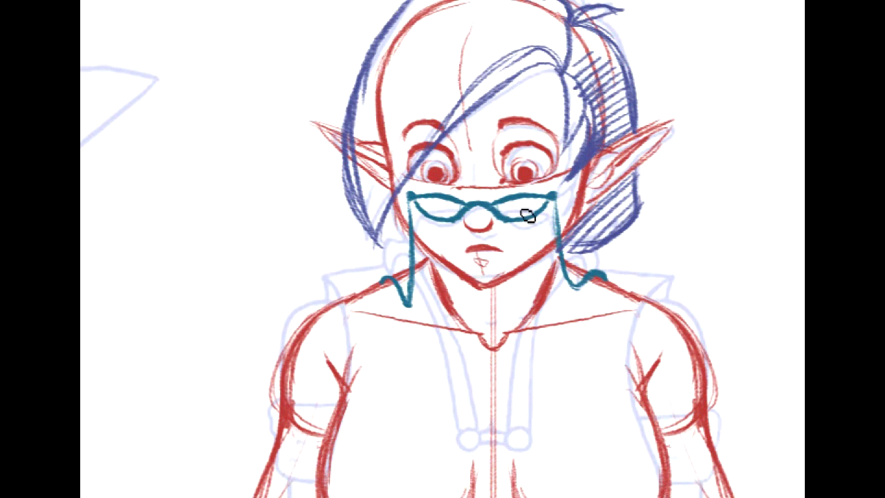
{"action": "mouse_move", "coordinate": [682, 372]}
{"action": "left_mouse_down"}
{"action": "mouse_move", "coordinate": [756, 322]}
{"action": "mouse_move", "coordinate": [773, 322]}
{"action": "left_mouse_up"}
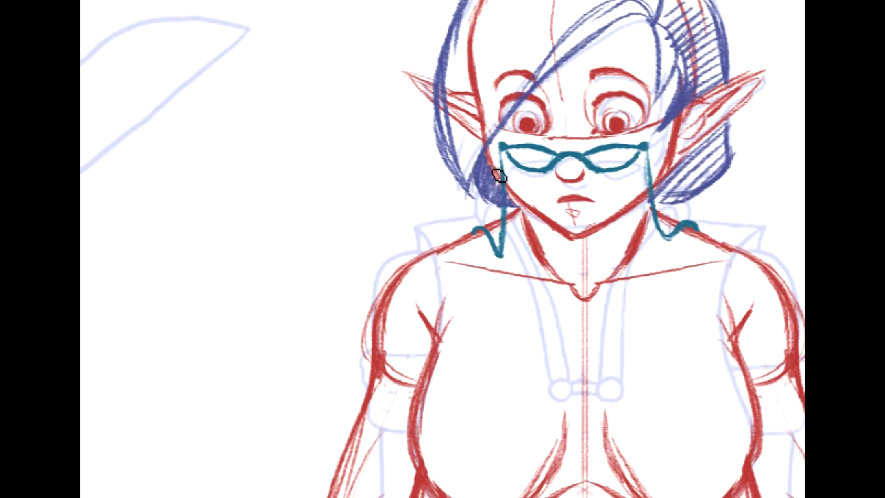
{"action": "mouse_move", "coordinate": [484, 194]}
{"action": "left_mouse_down"}
{"action": "mouse_move", "coordinate": [476, 242]}
{"action": "mouse_move", "coordinate": [492, 317]}
{"action": "mouse_move", "coordinate": [484, 350]}
{"action": "mouse_move", "coordinate": [393, 350]}
{"action": "mouse_move", "coordinate": [416, 223]}
{"action": "mouse_move", "coordinate": [456, 182]}
{"action": "mouse_move", "coordinate": [501, 173]}
{"action": "left_mouse_up"}
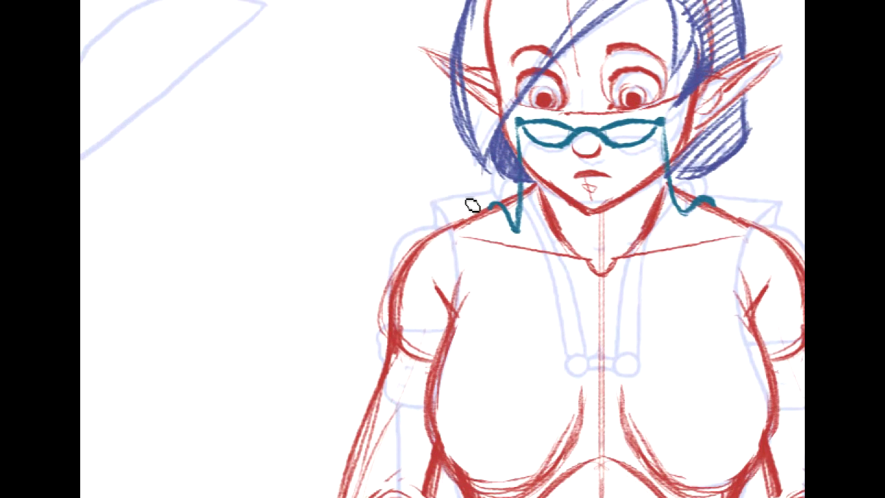
- Draw the garment's flared shoulder edges in dark blue on both sides, from the neck outward and down to each armpit
{"action": "mouse_move", "coordinate": [484, 339]}
{"action": "left_mouse_down"}
{"action": "mouse_move", "coordinate": [426, 56]}
{"action": "mouse_move", "coordinate": [360, 188]}
{"action": "mouse_move", "coordinate": [516, 264]}
{"action": "mouse_move", "coordinate": [485, 438]}
{"action": "left_mouse_up"}
{"action": "left_click_drag", "start_coordinate": [477, 164], "coordinate": [387, 190]}
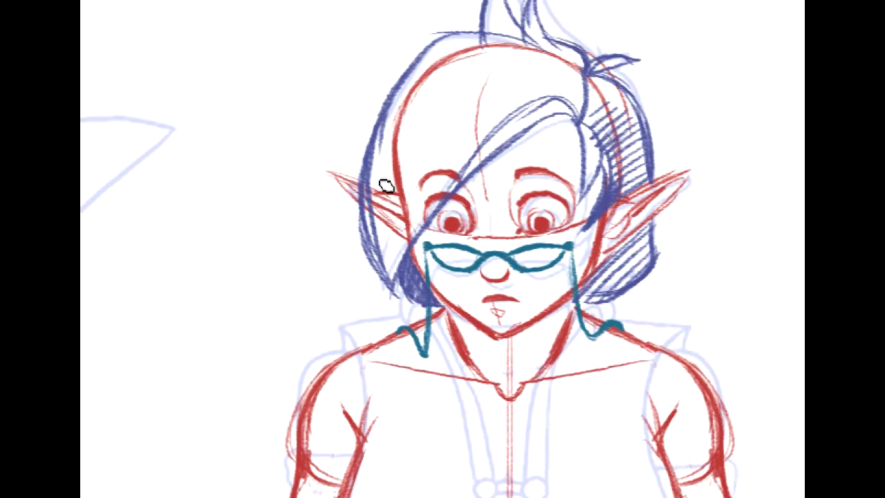
{"action": "mouse_move", "coordinate": [684, 366]}
{"action": "left_mouse_down"}
{"action": "mouse_move", "coordinate": [635, 371]}
{"action": "mouse_move", "coordinate": [567, 211]}
{"action": "mouse_move", "coordinate": [723, 199]}
{"action": "mouse_move", "coordinate": [801, 251]}
{"action": "left_mouse_up"}
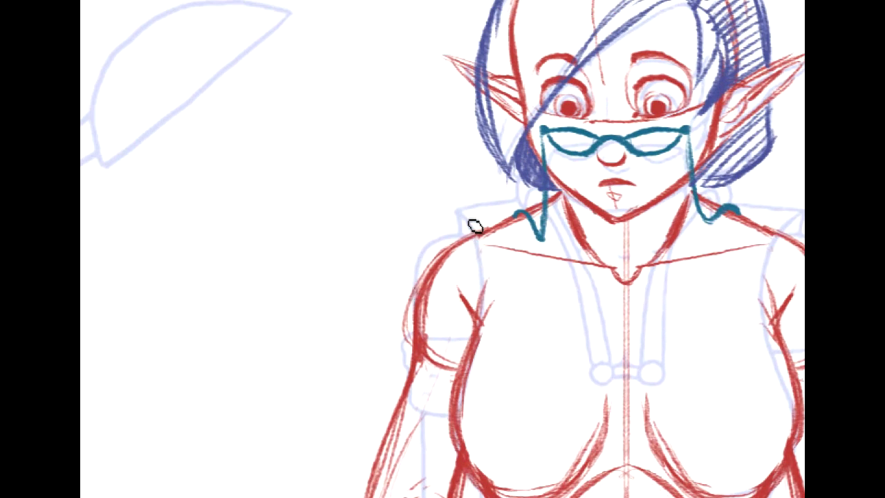
{"action": "mouse_move", "coordinate": [459, 205]}
{"action": "left_mouse_down"}
{"action": "mouse_move", "coordinate": [476, 316]}
{"action": "mouse_move", "coordinate": [474, 201]}
{"action": "mouse_move", "coordinate": [520, 210]}
{"action": "mouse_move", "coordinate": [561, 193]}
{"action": "left_mouse_up"}
{"action": "scroll", "coordinate": [798, 309], "scroll_direction": "right", "scroll_amount": 1}
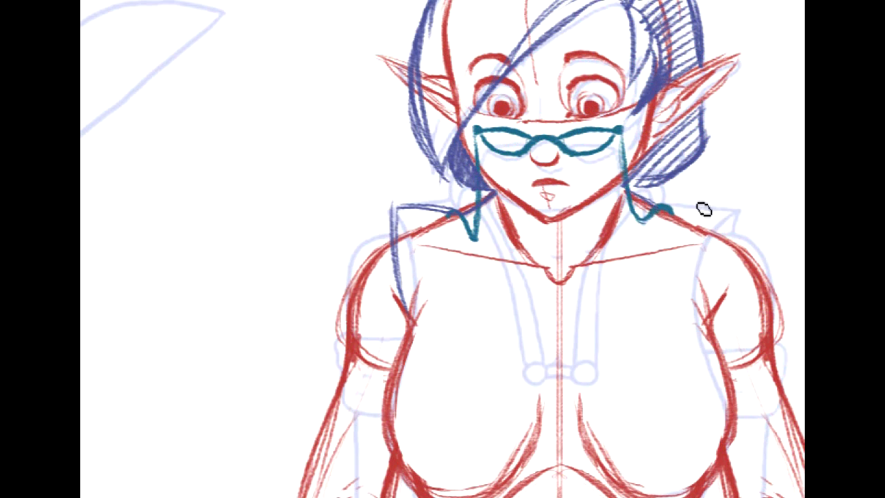
{"action": "left_click_drag", "start_coordinate": [672, 208], "coordinate": [733, 208]}
{"action": "mouse_move", "coordinate": [680, 214]}
{"action": "left_mouse_down"}
{"action": "mouse_move", "coordinate": [745, 214]}
{"action": "mouse_move", "coordinate": [727, 251]}
{"action": "left_mouse_up"}
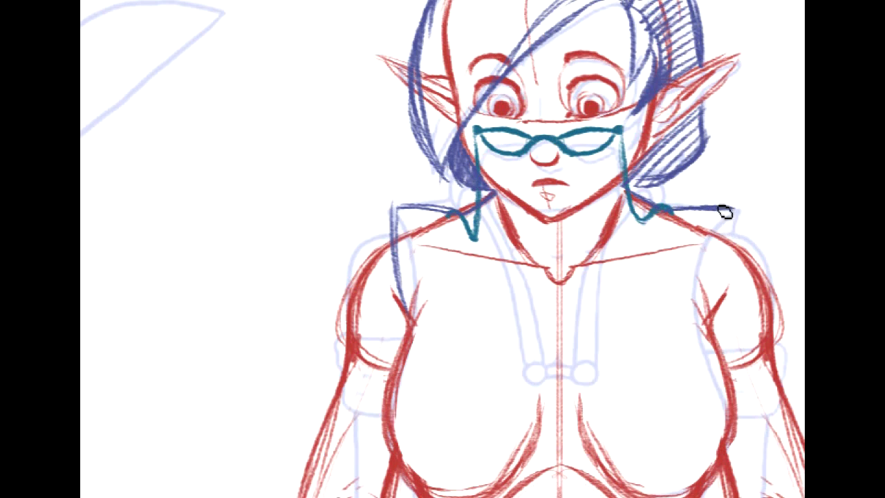
{"action": "mouse_move", "coordinate": [733, 209]}
{"action": "left_mouse_down"}
{"action": "mouse_move", "coordinate": [732, 248]}
{"action": "mouse_move", "coordinate": [720, 312]}
{"action": "left_mouse_up"}
{"action": "left_click_drag", "start_coordinate": [731, 233], "coordinate": [706, 330]}
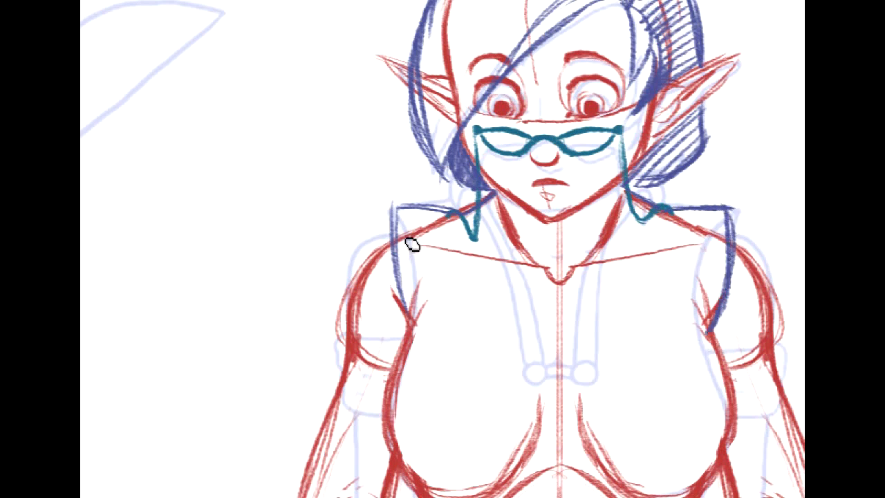
{"action": "left_click_drag", "start_coordinate": [405, 306], "coordinate": [412, 337]}
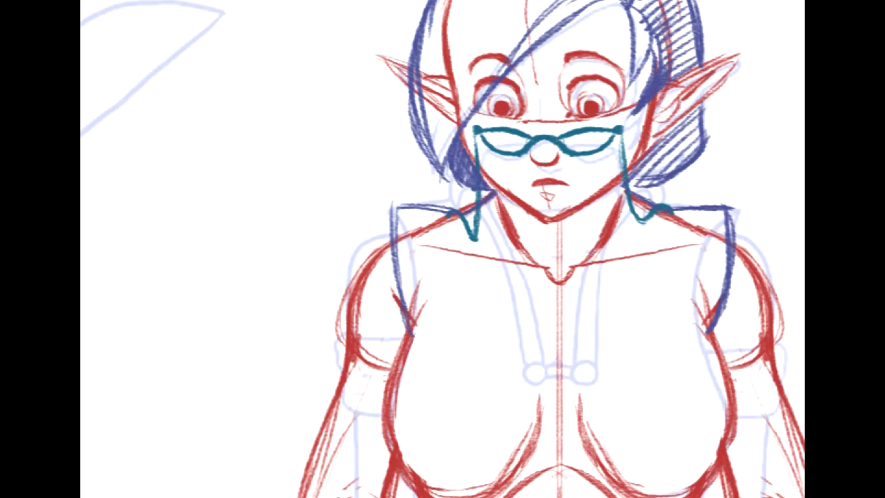
- Trace both sides of the bodice in dark blue from the armpits around the chest to just below the bust
{"action": "left_click_drag", "start_coordinate": [443, 290], "coordinate": [434, 232]}
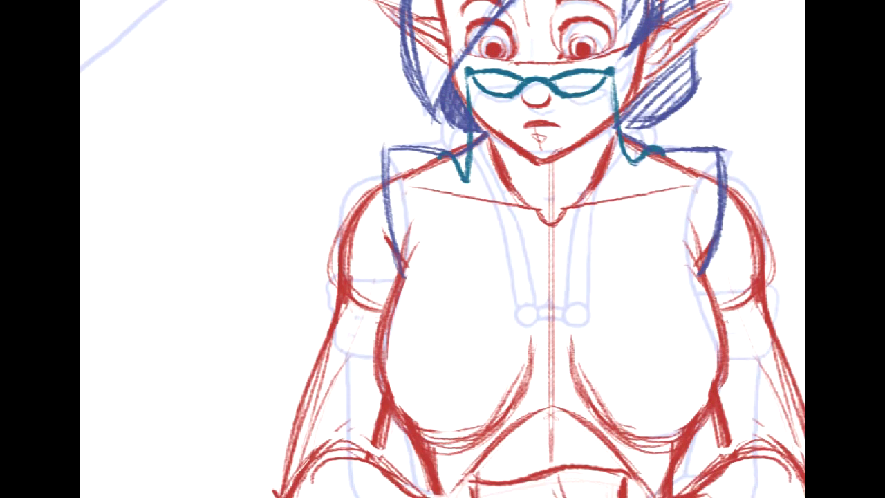
{"action": "mouse_move", "coordinate": [442, 290]}
{"action": "left_mouse_down"}
{"action": "mouse_move", "coordinate": [373, 208]}
{"action": "mouse_move", "coordinate": [376, 311]}
{"action": "left_mouse_up"}
{"action": "mouse_move", "coordinate": [309, 383]}
{"action": "left_mouse_down"}
{"action": "mouse_move", "coordinate": [359, 324]}
{"action": "mouse_move", "coordinate": [399, 318]}
{"action": "left_mouse_up"}
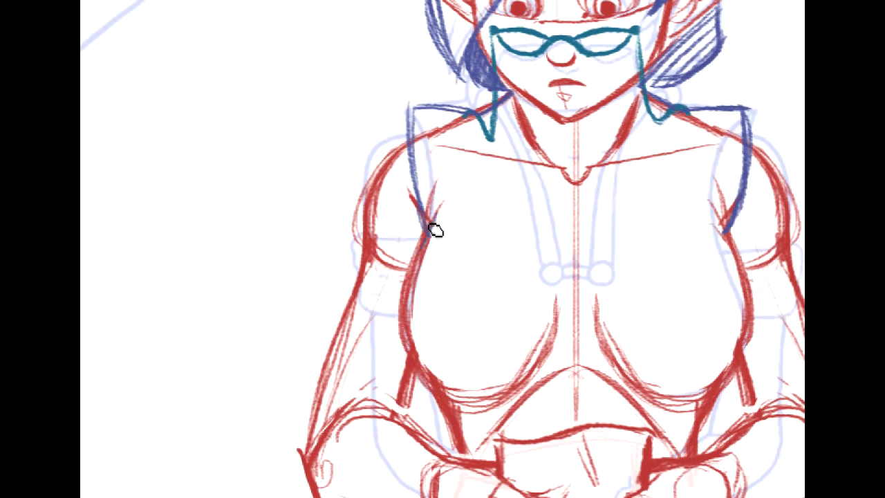
{"action": "mouse_move", "coordinate": [438, 223]}
{"action": "left_mouse_down"}
{"action": "mouse_move", "coordinate": [407, 297]}
{"action": "mouse_move", "coordinate": [406, 306]}
{"action": "mouse_move", "coordinate": [419, 258]}
{"action": "mouse_move", "coordinate": [407, 337]}
{"action": "mouse_move", "coordinate": [443, 390]}
{"action": "left_mouse_up"}
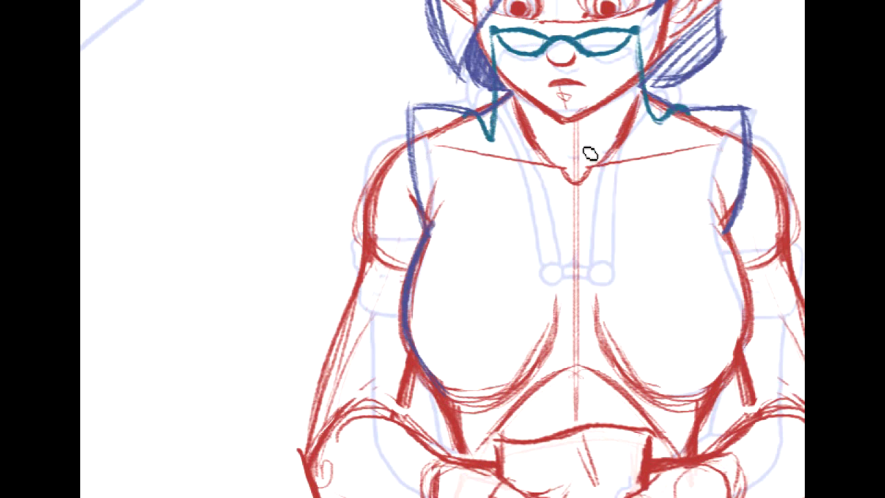
{"action": "left_click_drag", "start_coordinate": [588, 173], "coordinate": [554, 164]}
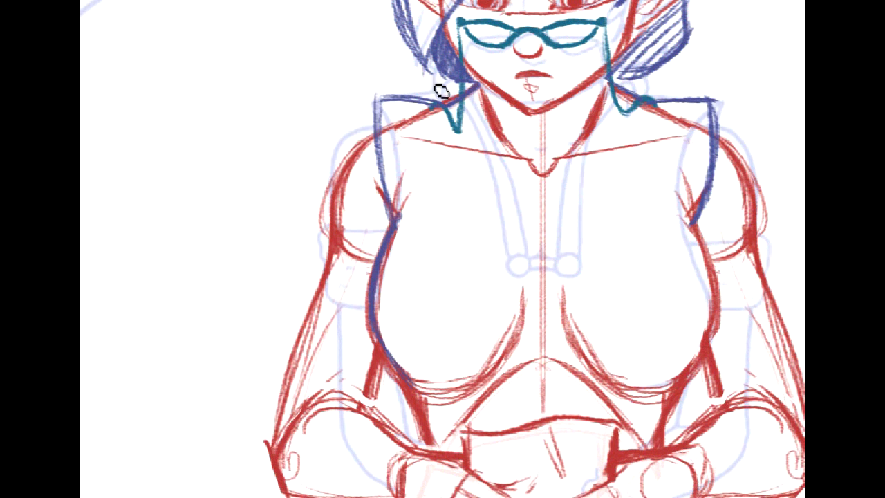
{"action": "mouse_move", "coordinate": [617, 213]}
{"action": "left_mouse_down"}
{"action": "mouse_move", "coordinate": [633, 179]}
{"action": "mouse_move", "coordinate": [617, 172]}
{"action": "left_mouse_up"}
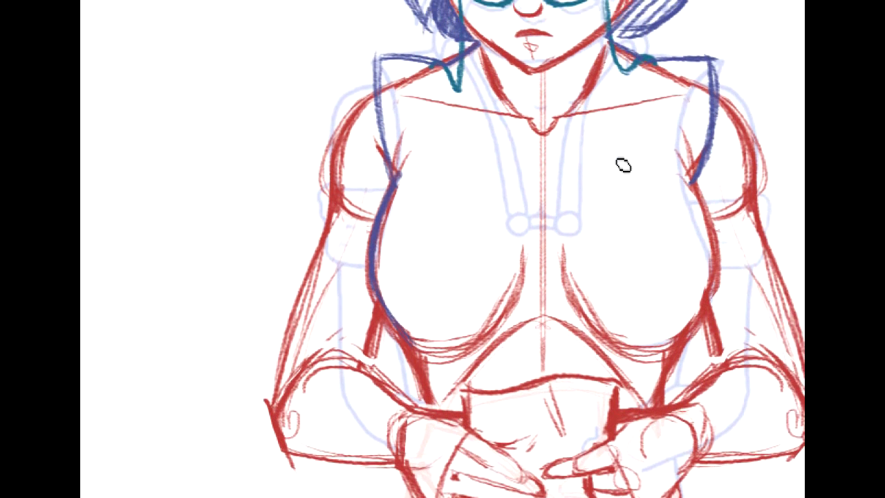
{"action": "mouse_move", "coordinate": [693, 185]}
{"action": "left_mouse_down"}
{"action": "mouse_move", "coordinate": [716, 239]}
{"action": "mouse_move", "coordinate": [701, 326]}
{"action": "left_mouse_up"}
{"action": "left_click_drag", "start_coordinate": [713, 297], "coordinate": [672, 356]}
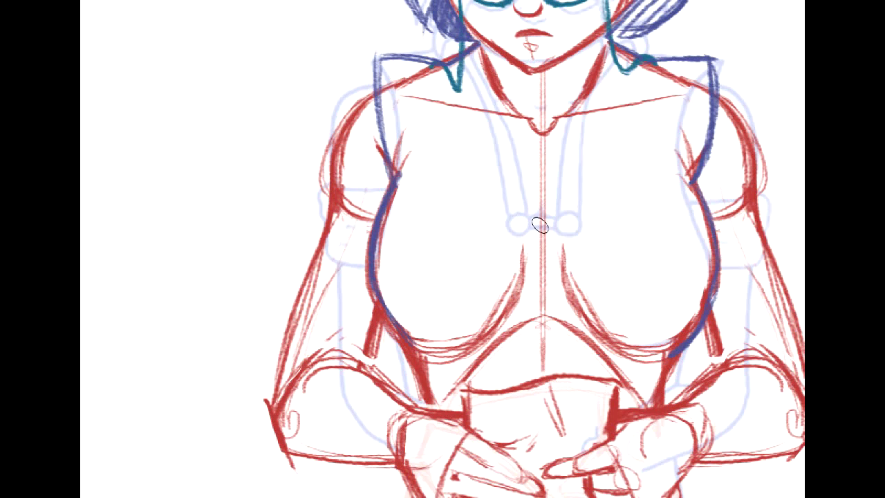
- Erase the red bust, ribcage and centre construction lines inside the bodice and clean up along its side contours
{"action": "mouse_move", "coordinate": [432, 377]}
{"action": "left_mouse_down"}
{"action": "mouse_move", "coordinate": [459, 322]}
{"action": "mouse_move", "coordinate": [496, 314]}
{"action": "mouse_move", "coordinate": [518, 271]}
{"action": "mouse_move", "coordinate": [580, 267]}
{"action": "mouse_move", "coordinate": [615, 302]}
{"action": "mouse_move", "coordinate": [608, 360]}
{"action": "mouse_move", "coordinate": [637, 367]}
{"action": "left_mouse_up"}
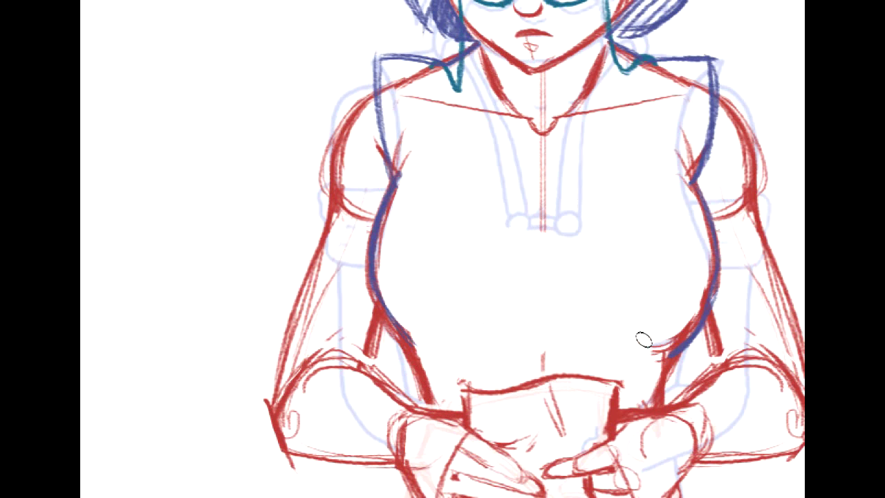
{"action": "left_click_drag", "start_coordinate": [704, 272], "coordinate": [663, 339]}
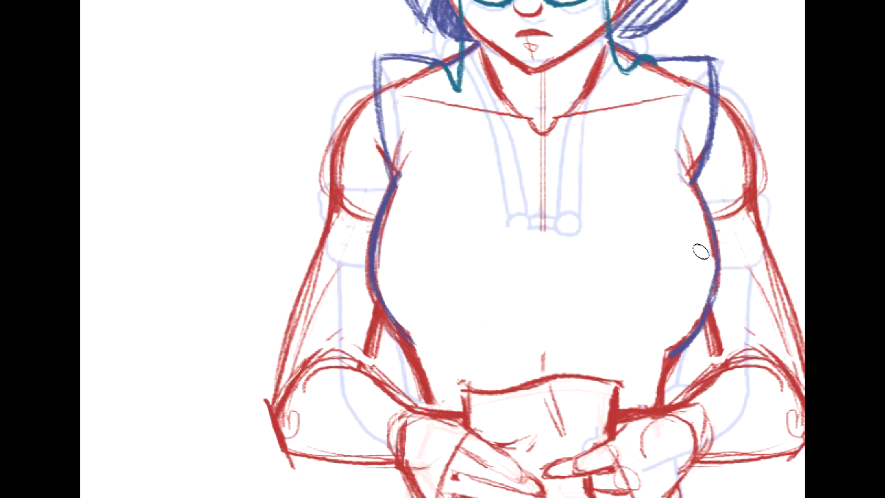
{"action": "mouse_move", "coordinate": [400, 187]}
{"action": "left_mouse_down"}
{"action": "mouse_move", "coordinate": [384, 280]}
{"action": "mouse_move", "coordinate": [409, 325]}
{"action": "left_mouse_up"}
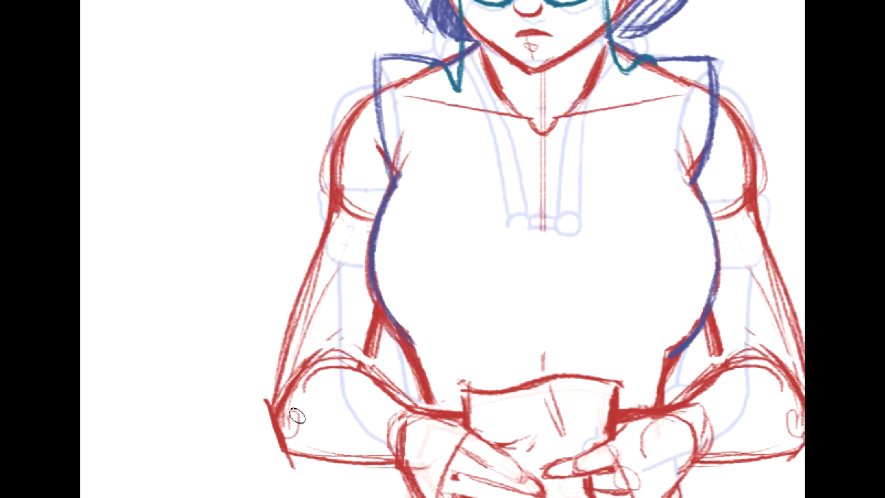
- Erase the loose red construction lines inside the arm and the red shoulder lines covered by the garment
{"action": "mouse_move", "coordinate": [299, 352]}
{"action": "left_mouse_down"}
{"action": "mouse_move", "coordinate": [340, 262]}
{"action": "mouse_move", "coordinate": [306, 300]}
{"action": "mouse_move", "coordinate": [316, 352]}
{"action": "mouse_move", "coordinate": [362, 385]}
{"action": "left_mouse_up"}
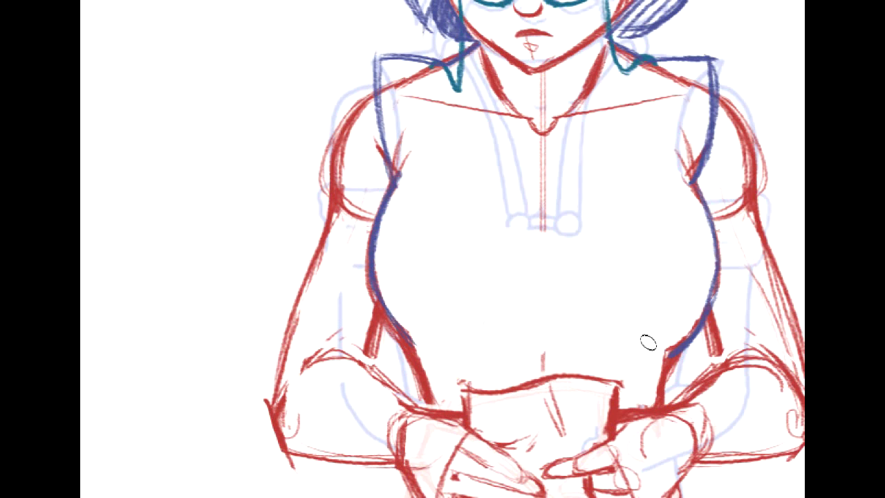
{"action": "mouse_move", "coordinate": [656, 313]}
{"action": "left_mouse_down"}
{"action": "mouse_move", "coordinate": [589, 238]}
{"action": "mouse_move", "coordinate": [614, 229]}
{"action": "left_mouse_up"}
{"action": "mouse_move", "coordinate": [742, 307]}
{"action": "left_mouse_down"}
{"action": "mouse_move", "coordinate": [747, 318]}
{"action": "mouse_move", "coordinate": [739, 276]}
{"action": "mouse_move", "coordinate": [759, 328]}
{"action": "mouse_move", "coordinate": [743, 347]}
{"action": "left_mouse_up"}
{"action": "left_click_drag", "start_coordinate": [387, 207], "coordinate": [387, 440]}
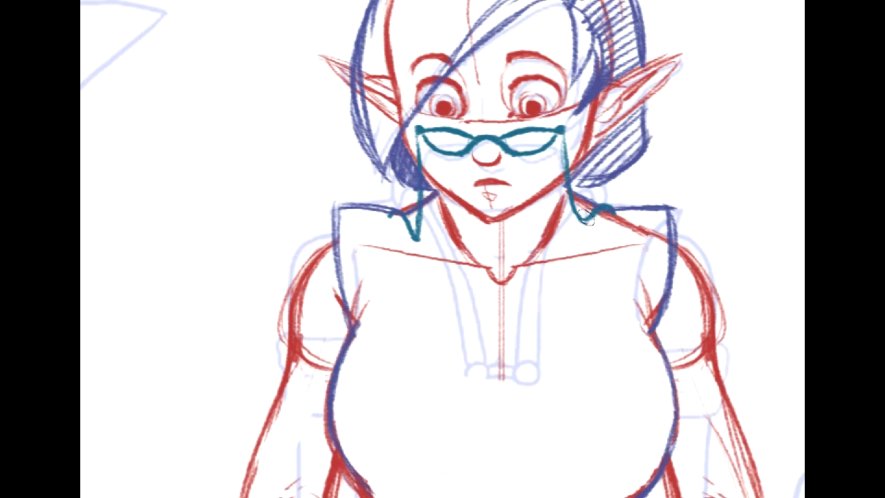
{"action": "left_click_drag", "start_coordinate": [610, 222], "coordinate": [643, 227]}
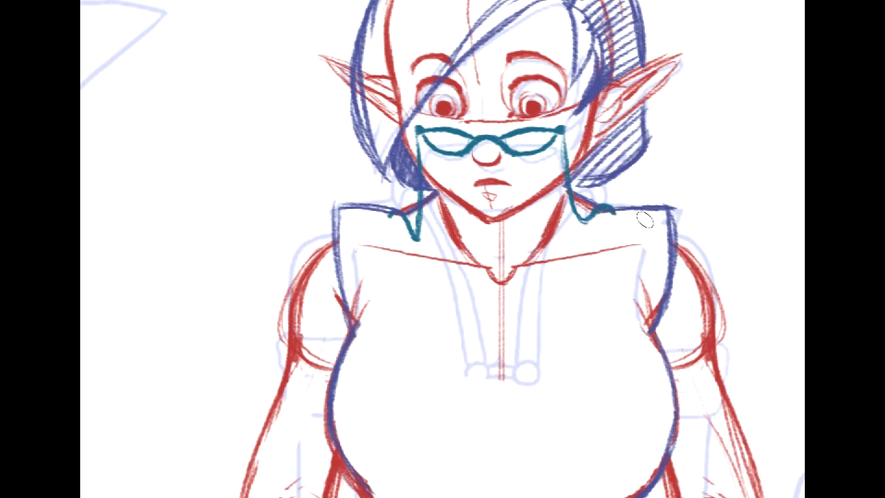
- Erase the red skull, brow and ear lines hidden beneath the hair, and clean up the chin and neck lines
{"action": "mouse_move", "coordinate": [462, 28]}
{"action": "left_mouse_down"}
{"action": "mouse_move", "coordinate": [521, 192]}
{"action": "mouse_move", "coordinate": [504, 159]}
{"action": "left_mouse_up"}
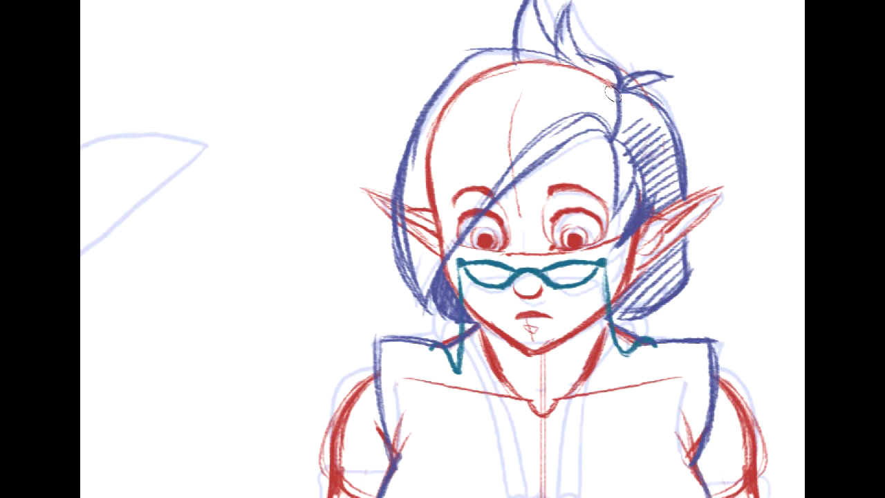
{"action": "mouse_move", "coordinate": [585, 75]}
{"action": "left_mouse_down"}
{"action": "mouse_move", "coordinate": [484, 69]}
{"action": "mouse_move", "coordinate": [428, 161]}
{"action": "mouse_move", "coordinate": [417, 160]}
{"action": "left_mouse_up"}
{"action": "mouse_move", "coordinate": [423, 222]}
{"action": "left_mouse_down"}
{"action": "mouse_move", "coordinate": [413, 254]}
{"action": "mouse_move", "coordinate": [419, 230]}
{"action": "mouse_move", "coordinate": [430, 244]}
{"action": "mouse_move", "coordinate": [478, 175]}
{"action": "left_mouse_up"}
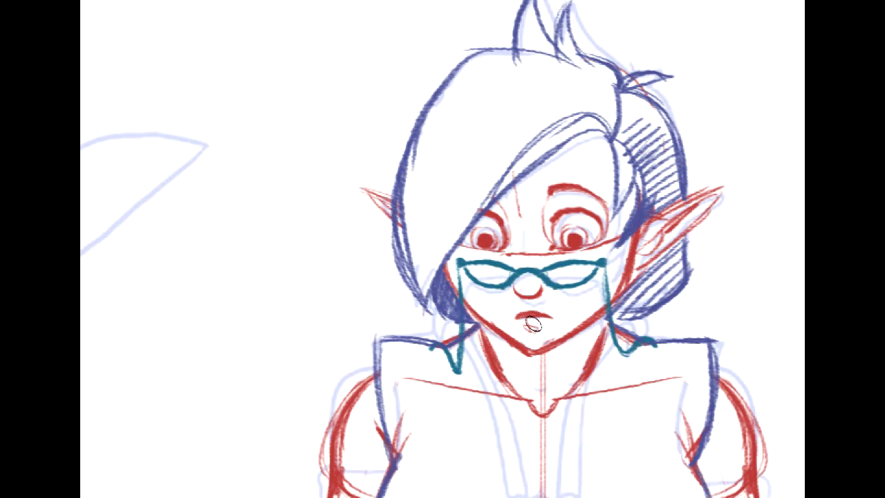
{"action": "mouse_move", "coordinate": [530, 324]}
{"action": "left_mouse_down"}
{"action": "mouse_move", "coordinate": [546, 325]}
{"action": "mouse_move", "coordinate": [529, 327]}
{"action": "left_mouse_up"}
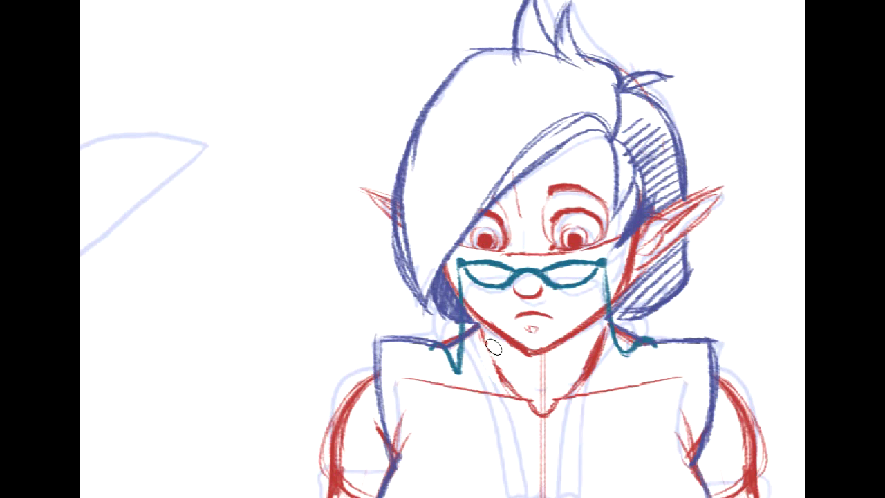
{"action": "left_click_drag", "start_coordinate": [579, 353], "coordinate": [605, 340]}
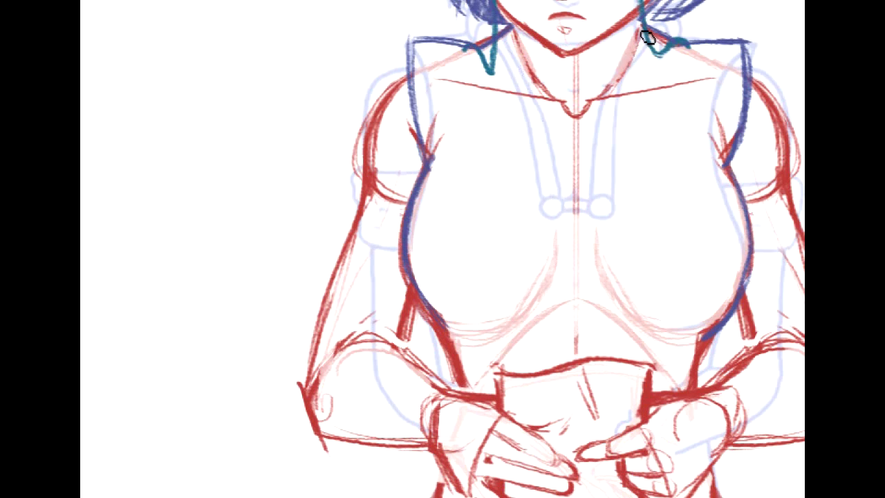
{"action": "left_click_drag", "start_coordinate": [648, 39], "coordinate": [597, 224]}
{"action": "key", "text": "ctrl+z"}
{"action": "left_click_drag", "start_coordinate": [495, 33], "coordinate": [508, 211]}
{"action": "key", "text": "ctrl+z"}
- Draw the garment's open neckline in dark blue, with curved edges from both sides of the neck meeting a straight lower edge mid-chest
{"action": "left_click_drag", "start_coordinate": [513, 36], "coordinate": [504, 140]}
{"action": "left_click_drag", "start_coordinate": [511, 54], "coordinate": [507, 158]}
{"action": "mouse_move", "coordinate": [516, 49]}
{"action": "left_mouse_down"}
{"action": "mouse_move", "coordinate": [513, 160]}
{"action": "mouse_move", "coordinate": [512, 148]}
{"action": "mouse_move", "coordinate": [523, 204]}
{"action": "left_mouse_up"}
{"action": "left_click_drag", "start_coordinate": [508, 148], "coordinate": [527, 210]}
{"action": "left_click_drag", "start_coordinate": [509, 163], "coordinate": [532, 221]}
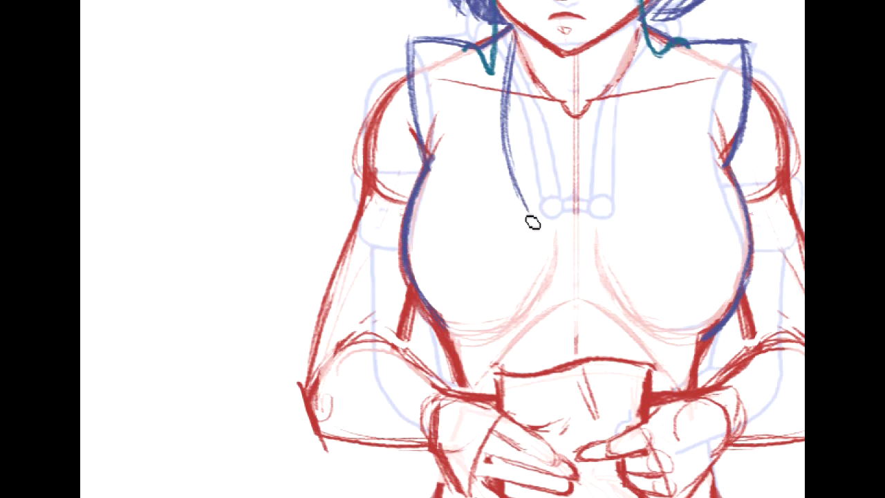
{"action": "left_click", "coordinate": [606, 218], "text": "shift"}
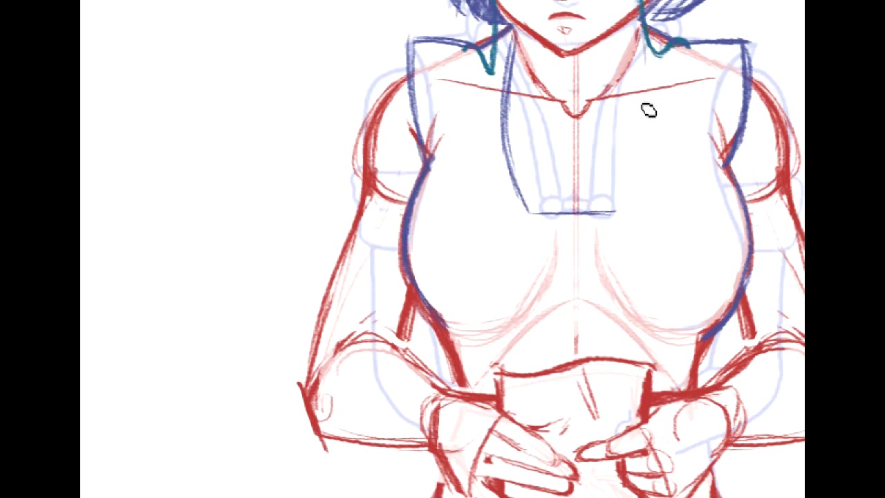
{"action": "mouse_move", "coordinate": [646, 36]}
{"action": "left_mouse_down"}
{"action": "mouse_move", "coordinate": [656, 141]}
{"action": "mouse_move", "coordinate": [619, 216]}
{"action": "mouse_move", "coordinate": [652, 143]}
{"action": "left_mouse_up"}
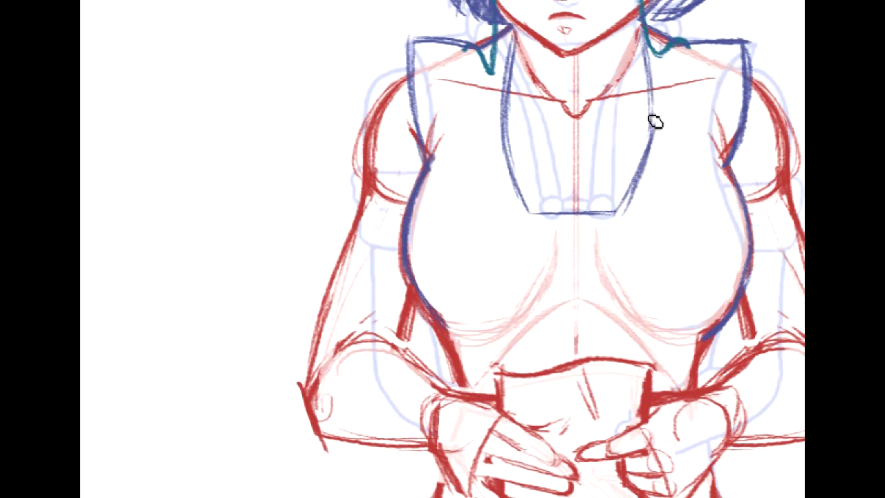
- Draw a thick horizontal clasp bar along the neckline's lower edge with a spiral curl at each end
{"action": "left_click_drag", "start_coordinate": [598, 215], "coordinate": [528, 213]}
{"action": "left_click_drag", "start_coordinate": [634, 212], "coordinate": [515, 217]}
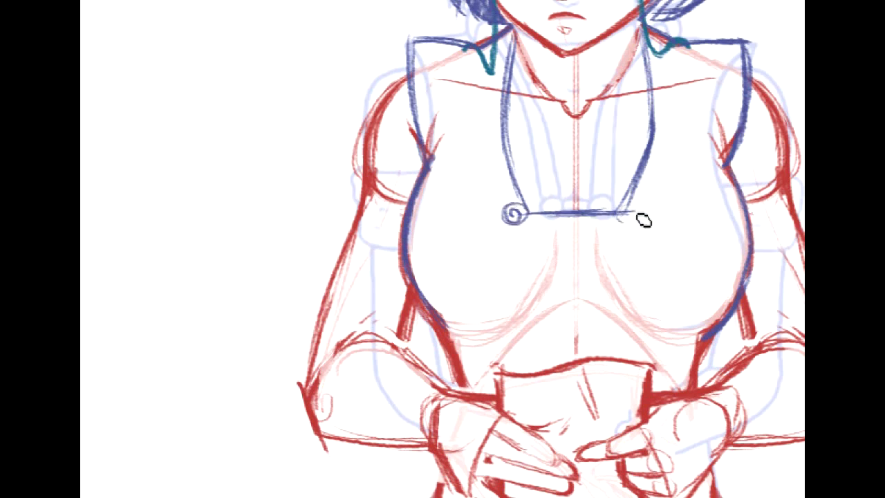
{"action": "left_click_drag", "start_coordinate": [637, 208], "coordinate": [627, 217]}
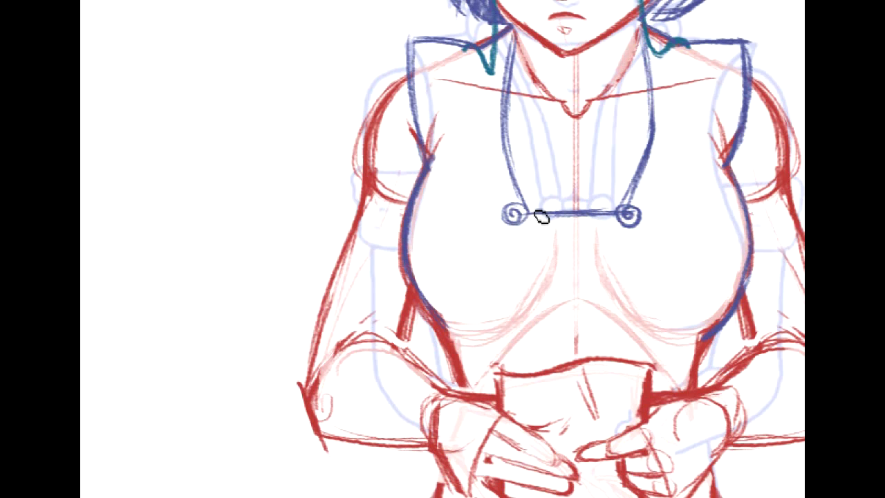
{"action": "mouse_move", "coordinate": [530, 211]}
{"action": "left_mouse_down"}
{"action": "mouse_move", "coordinate": [626, 209]}
{"action": "mouse_move", "coordinate": [528, 217]}
{"action": "left_mouse_up"}
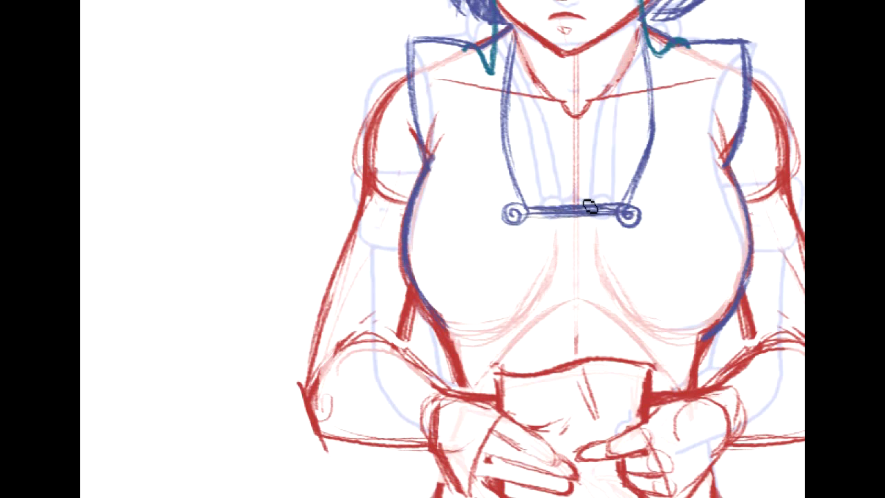
- Draw thin dark-blue cleavage creases above the clasp bar and a curved fold beneath the bust
{"action": "mouse_move", "coordinate": [555, 178]}
{"action": "left_mouse_down"}
{"action": "mouse_move", "coordinate": [579, 208]}
{"action": "mouse_move", "coordinate": [574, 196]}
{"action": "mouse_move", "coordinate": [584, 202]}
{"action": "mouse_move", "coordinate": [592, 185]}
{"action": "mouse_move", "coordinate": [581, 206]}
{"action": "left_mouse_up"}
{"action": "mouse_move", "coordinate": [436, 154]}
{"action": "left_mouse_down"}
{"action": "mouse_move", "coordinate": [545, 163]}
{"action": "mouse_move", "coordinate": [507, 145]}
{"action": "mouse_move", "coordinate": [568, 189]}
{"action": "mouse_move", "coordinate": [677, 146]}
{"action": "left_mouse_up"}
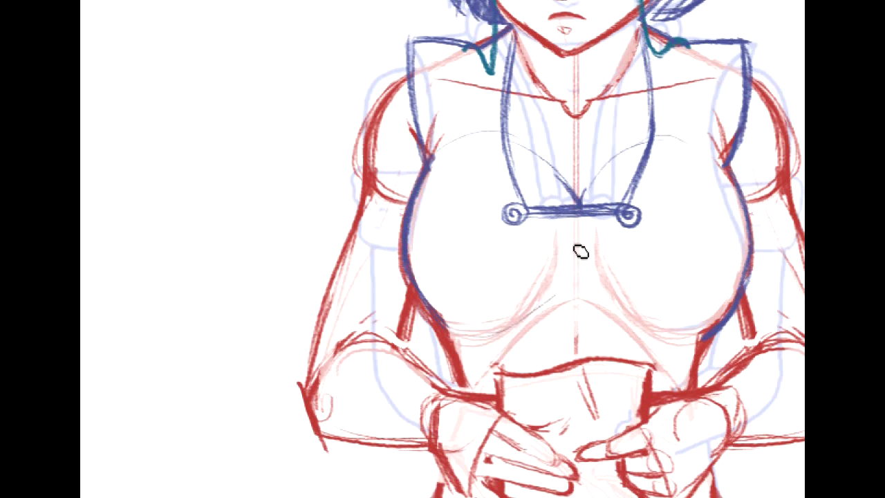
{"action": "left_click_drag", "start_coordinate": [582, 232], "coordinate": [546, 299]}
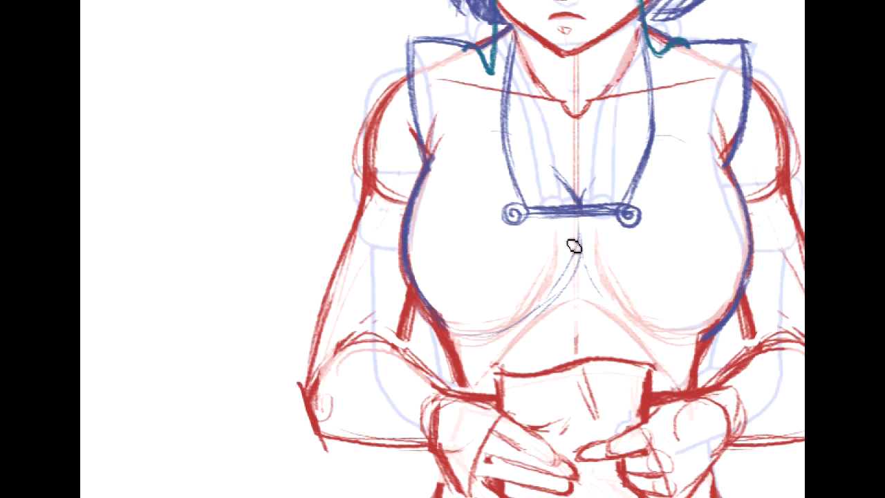
- Double the garment's neckline on both sides with an outer dark-blue line running from the shoulders toward the clasp curls
{"action": "left_click_drag", "start_coordinate": [499, 153], "coordinate": [495, 40]}
{"action": "left_click_drag", "start_coordinate": [503, 184], "coordinate": [494, 58]}
{"action": "left_click_drag", "start_coordinate": [498, 109], "coordinate": [509, 205]}
{"action": "left_click_drag", "start_coordinate": [660, 54], "coordinate": [668, 158]}
{"action": "left_click_drag", "start_coordinate": [672, 97], "coordinate": [659, 180]}
{"action": "left_click_drag", "start_coordinate": [667, 147], "coordinate": [640, 207]}
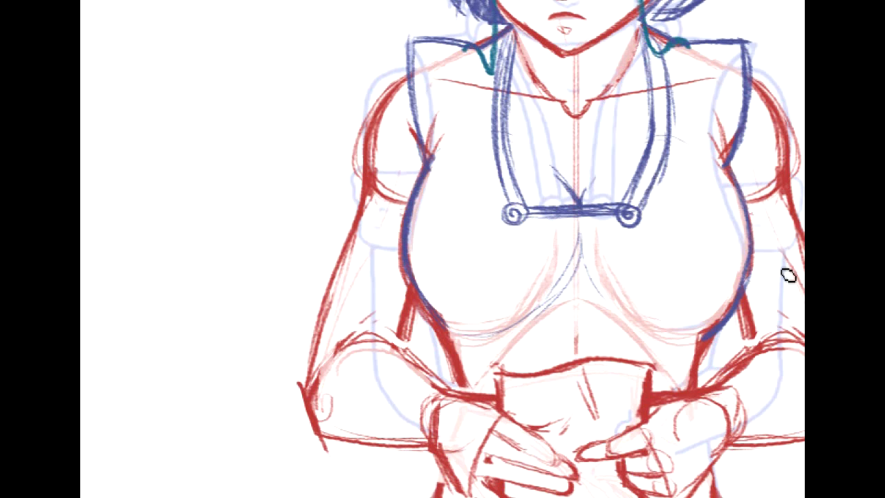
- Draw a rolled dark-blue band around the upper arm on the drawing's right side and curved sleeve folds at that elbow
{"action": "mouse_move", "coordinate": [626, 436]}
{"action": "left_mouse_down"}
{"action": "mouse_move", "coordinate": [569, 343]}
{"action": "mouse_move", "coordinate": [602, 286]}
{"action": "left_mouse_up"}
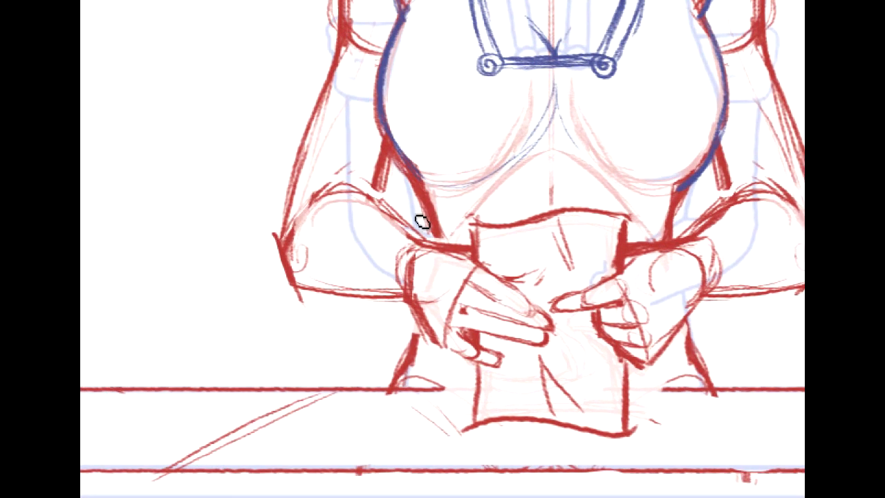
{"action": "mouse_move", "coordinate": [622, 90]}
{"action": "left_mouse_down"}
{"action": "mouse_move", "coordinate": [526, 363]}
{"action": "mouse_move", "coordinate": [509, 364]}
{"action": "mouse_move", "coordinate": [548, 289]}
{"action": "left_mouse_up"}
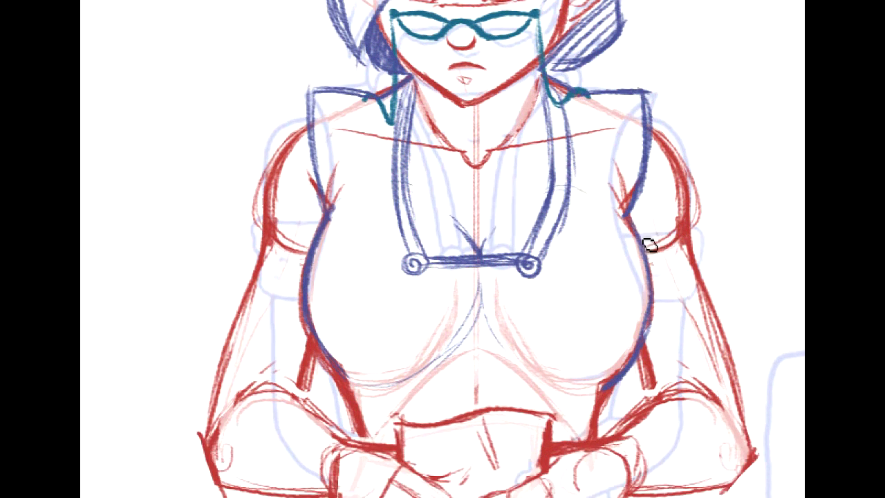
{"action": "left_click_drag", "start_coordinate": [637, 236], "coordinate": [690, 232]}
{"action": "key", "text": "ctrl+z"}
{"action": "left_click_drag", "start_coordinate": [637, 228], "coordinate": [692, 237]}
{"action": "left_click_drag", "start_coordinate": [653, 299], "coordinate": [716, 297]}
{"action": "left_click_drag", "start_coordinate": [694, 234], "coordinate": [715, 298]}
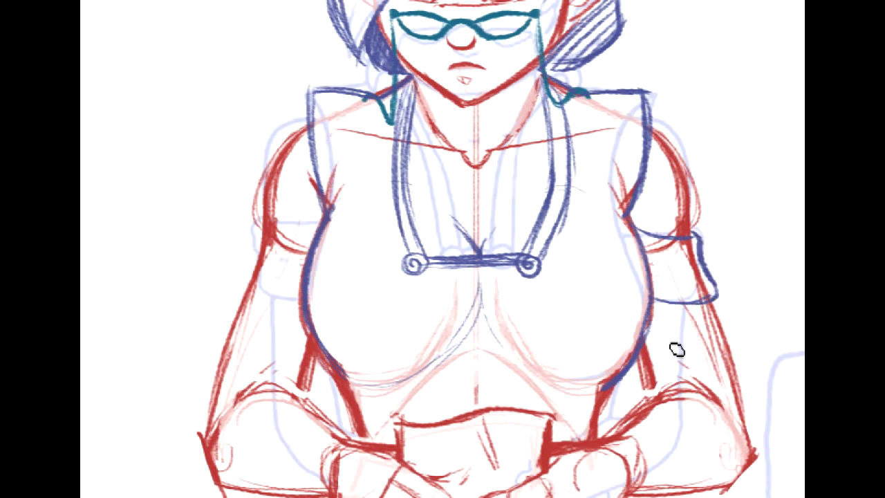
{"action": "mouse_move", "coordinate": [640, 347]}
{"action": "left_mouse_down"}
{"action": "mouse_move", "coordinate": [655, 391]}
{"action": "mouse_move", "coordinate": [720, 388]}
{"action": "left_mouse_up"}
{"action": "left_click_drag", "start_coordinate": [655, 399], "coordinate": [731, 400]}
- Draw a dark-blue wrist cuff with two curved edges on the arm at the drawing's right side
{"action": "scroll", "coordinate": [442, 248], "scroll_direction": "down", "scroll_amount": 3}
{"action": "scroll", "coordinate": [443, 249], "scroll_direction": "left", "scroll_amount": 1}
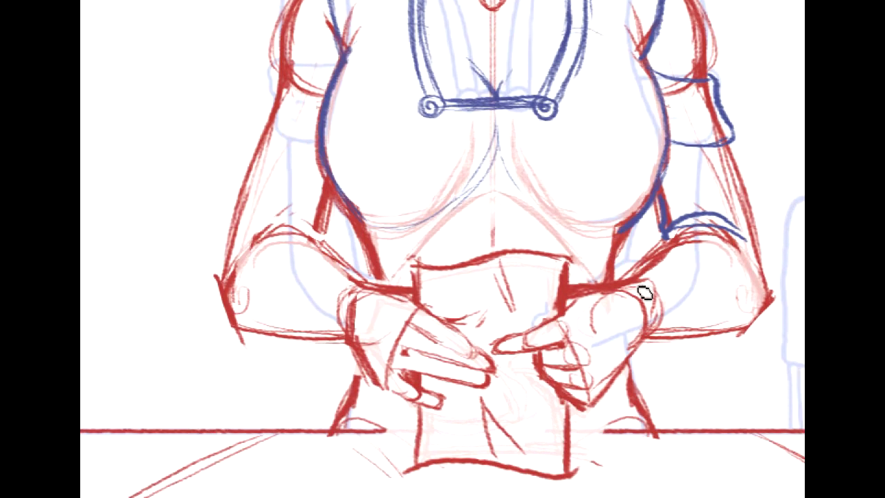
{"action": "mouse_move", "coordinate": [643, 273]}
{"action": "left_mouse_down"}
{"action": "mouse_move", "coordinate": [676, 307]}
{"action": "mouse_move", "coordinate": [663, 354]}
{"action": "left_mouse_up"}
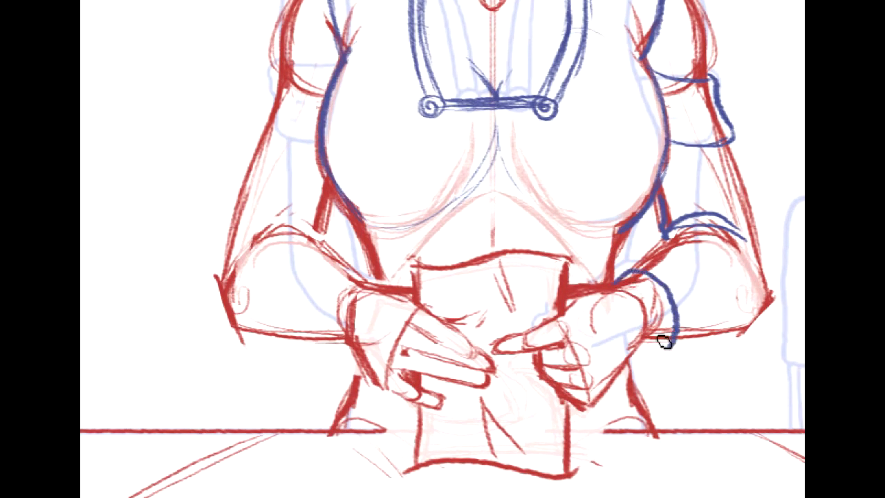
{"action": "key", "text": "ctrl+z"}
{"action": "left_click_drag", "start_coordinate": [627, 277], "coordinate": [658, 358]}
{"action": "key", "text": "ctrl+z"}
{"action": "mouse_move", "coordinate": [613, 283]}
{"action": "left_mouse_down"}
{"action": "mouse_move", "coordinate": [648, 324]}
{"action": "mouse_move", "coordinate": [640, 352]}
{"action": "mouse_move", "coordinate": [668, 338]}
{"action": "left_mouse_up"}
{"action": "left_click_drag", "start_coordinate": [648, 282], "coordinate": [664, 348]}
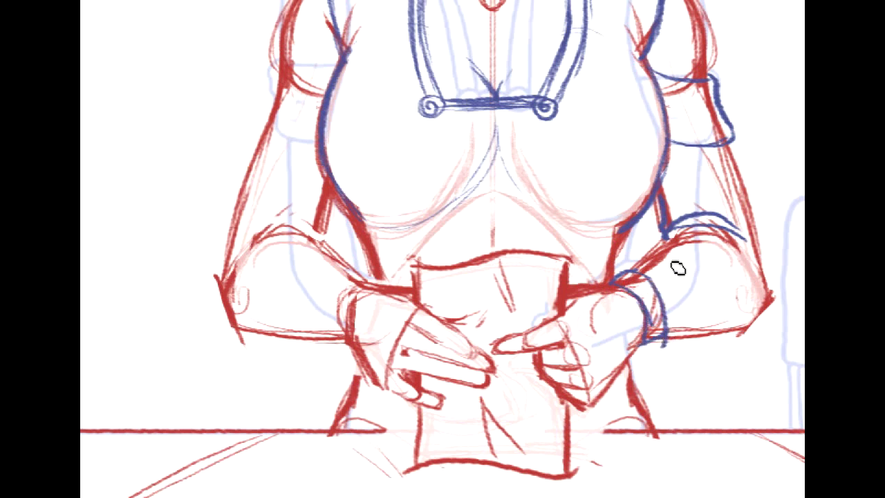
- Draw the sagging lower sleeve edge and an inner fold line between that cuff and the elbow
{"action": "left_click_drag", "start_coordinate": [739, 283], "coordinate": [650, 287]}
{"action": "key", "text": "ctrl+z"}
{"action": "left_click_drag", "start_coordinate": [725, 320], "coordinate": [662, 302]}
{"action": "left_click_drag", "start_coordinate": [693, 352], "coordinate": [748, 319]}
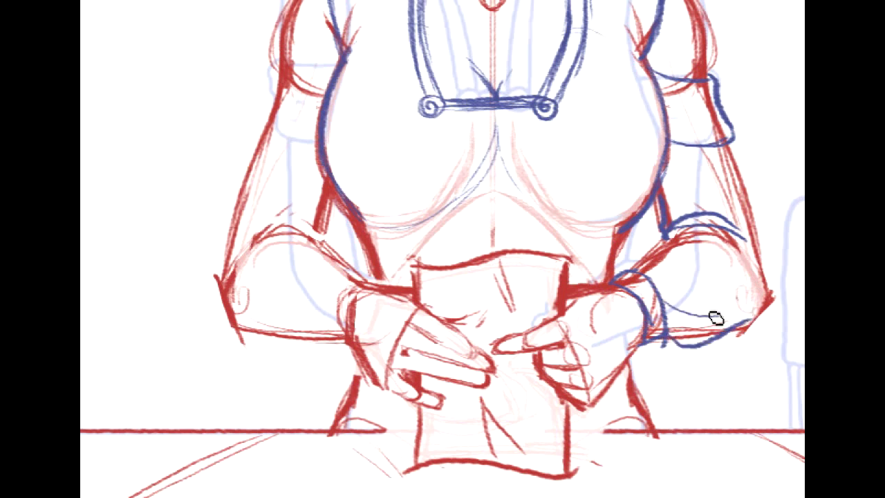
- Draw the opposite arm's wrist cuff, sagging lower sleeve edge and curved elbow folds in dark blue
{"action": "mouse_move", "coordinate": [350, 279]}
{"action": "left_mouse_down"}
{"action": "mouse_move", "coordinate": [334, 299]}
{"action": "mouse_move", "coordinate": [325, 333]}
{"action": "left_mouse_up"}
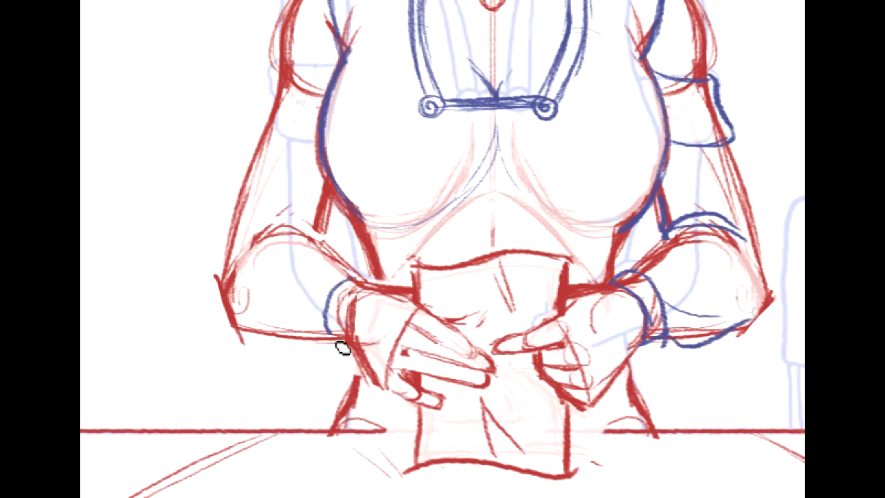
{"action": "mouse_move", "coordinate": [367, 278]}
{"action": "left_mouse_down"}
{"action": "mouse_move", "coordinate": [341, 294]}
{"action": "mouse_move", "coordinate": [351, 345]}
{"action": "left_mouse_up"}
{"action": "left_click_drag", "start_coordinate": [259, 338], "coordinate": [342, 345]}
{"action": "left_click_drag", "start_coordinate": [251, 247], "coordinate": [321, 234]}
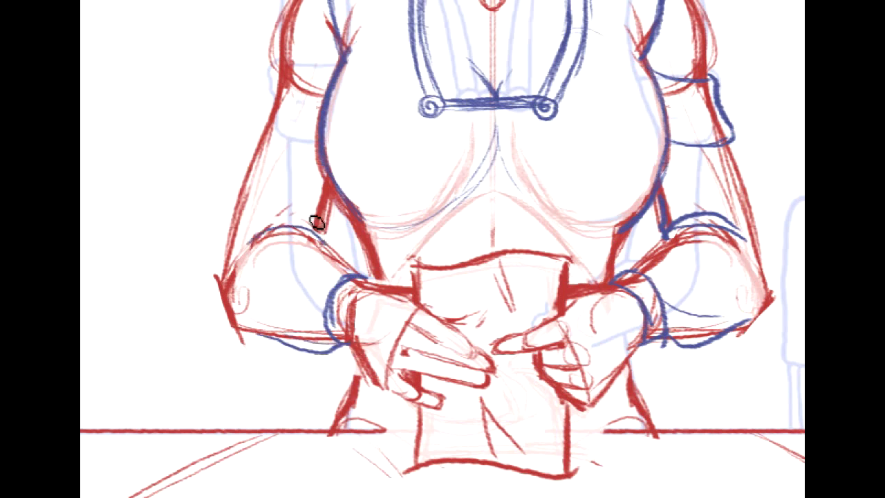
{"action": "left_click_drag", "start_coordinate": [260, 226], "coordinate": [325, 237]}
- Draw the rolled upper-arm band on the drawing's left side and outline the outer sleeve down to the elbow
{"action": "mouse_move", "coordinate": [332, 80]}
{"action": "left_mouse_down"}
{"action": "mouse_move", "coordinate": [312, 91]}
{"action": "mouse_move", "coordinate": [281, 85]}
{"action": "mouse_move", "coordinate": [260, 141]}
{"action": "mouse_move", "coordinate": [322, 132]}
{"action": "left_mouse_up"}
{"action": "left_click_drag", "start_coordinate": [258, 136], "coordinate": [313, 138]}
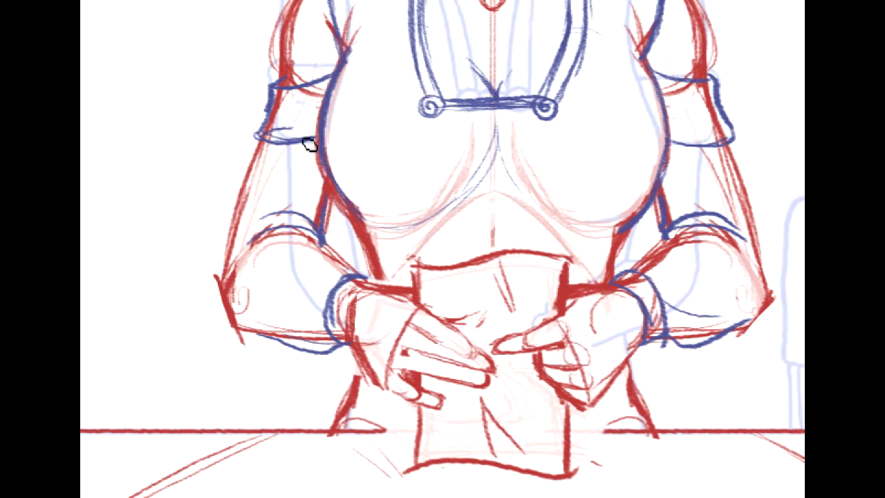
{"action": "left_click_drag", "start_coordinate": [262, 151], "coordinate": [227, 267]}
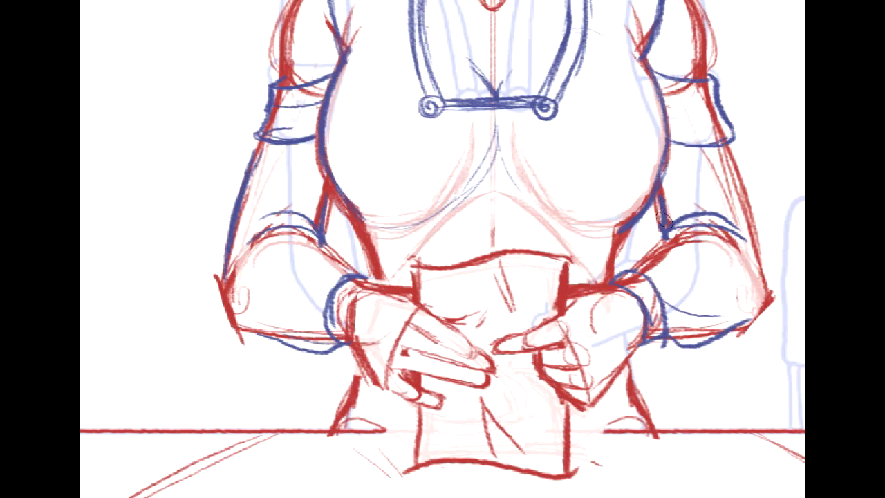
- Erase the red construction lines inside the sleeve, upper-arm band and wrist cuff on the drawing's right side
{"action": "mouse_move", "coordinate": [651, 276]}
{"action": "left_mouse_down"}
{"action": "mouse_move", "coordinate": [710, 245]}
{"action": "mouse_move", "coordinate": [667, 254]}
{"action": "mouse_move", "coordinate": [721, 242]}
{"action": "mouse_move", "coordinate": [685, 238]}
{"action": "left_mouse_up"}
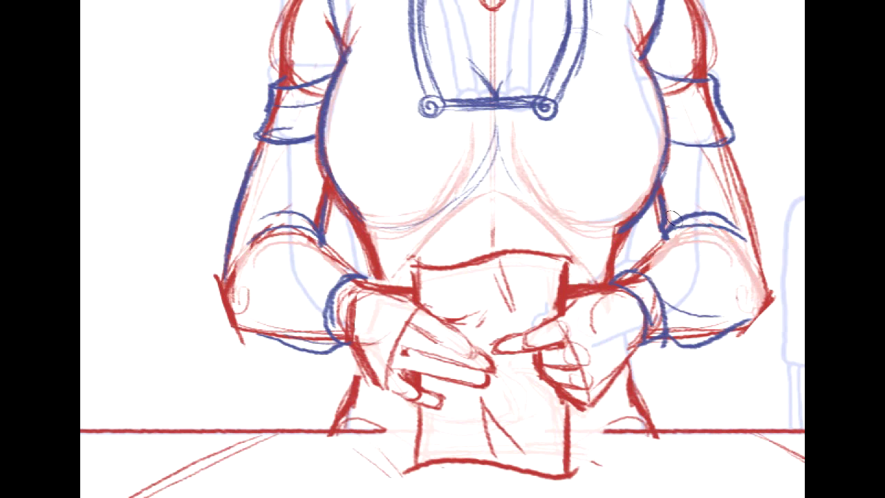
{"action": "mouse_move", "coordinate": [693, 87]}
{"action": "left_mouse_down"}
{"action": "mouse_move", "coordinate": [705, 117]}
{"action": "mouse_move", "coordinate": [686, 136]}
{"action": "left_mouse_up"}
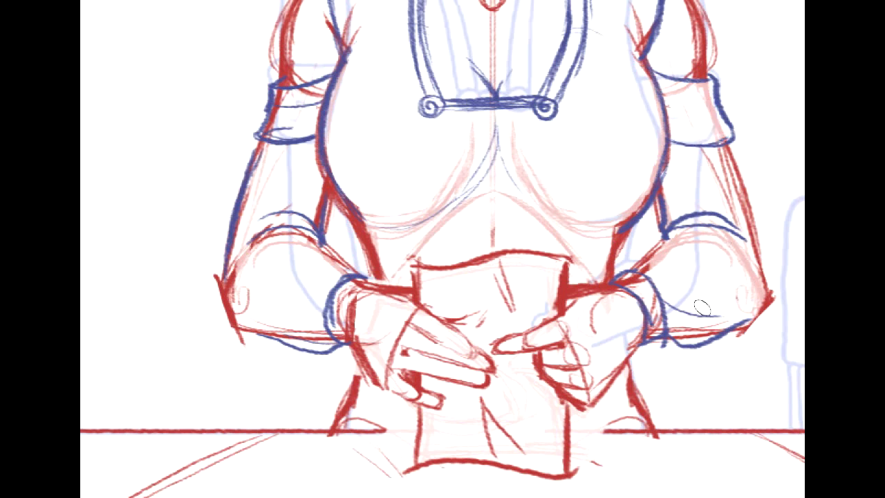
{"action": "left_click_drag", "start_coordinate": [676, 330], "coordinate": [731, 297]}
{"action": "mouse_move", "coordinate": [628, 279]}
{"action": "left_mouse_down"}
{"action": "mouse_move", "coordinate": [650, 318]}
{"action": "mouse_move", "coordinate": [633, 335]}
{"action": "left_mouse_up"}
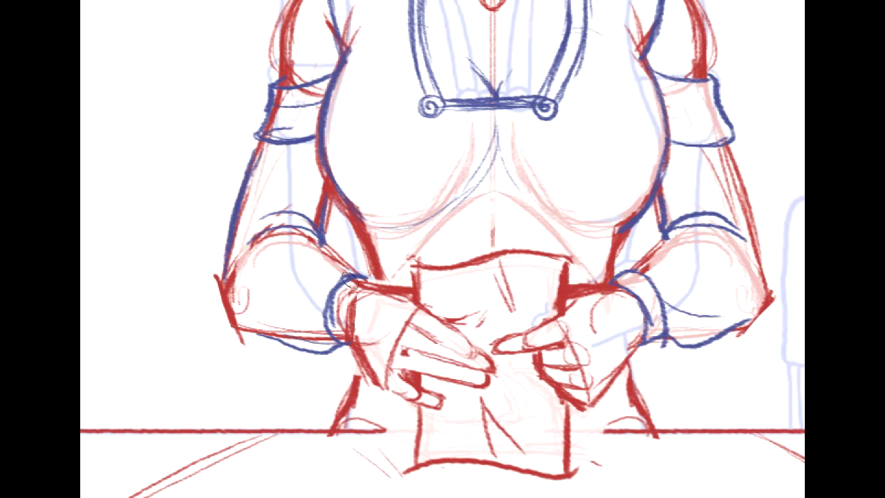
- Erase the red construction lines covered by the cuff, sleeve and upper-arm band on the drawing's left side
{"action": "left_click_drag", "start_coordinate": [352, 283], "coordinate": [333, 281]}
{"action": "left_click_drag", "start_coordinate": [273, 328], "coordinate": [323, 331]}
{"action": "mouse_move", "coordinate": [257, 240]}
{"action": "left_mouse_down"}
{"action": "mouse_move", "coordinate": [293, 234]}
{"action": "mouse_move", "coordinate": [329, 257]}
{"action": "left_mouse_up"}
{"action": "mouse_move", "coordinate": [282, 218]}
{"action": "left_mouse_down"}
{"action": "mouse_move", "coordinate": [308, 199]}
{"action": "mouse_move", "coordinate": [302, 152]}
{"action": "left_mouse_up"}
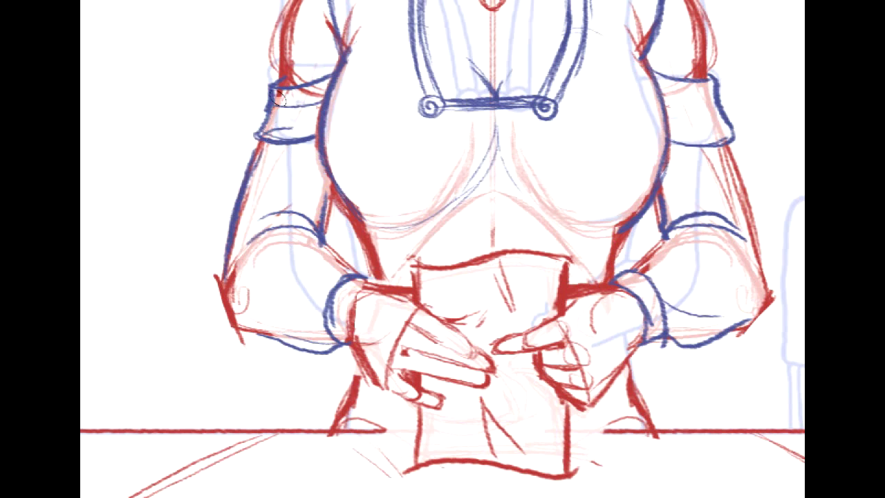
{"action": "left_click_drag", "start_coordinate": [299, 89], "coordinate": [312, 83]}
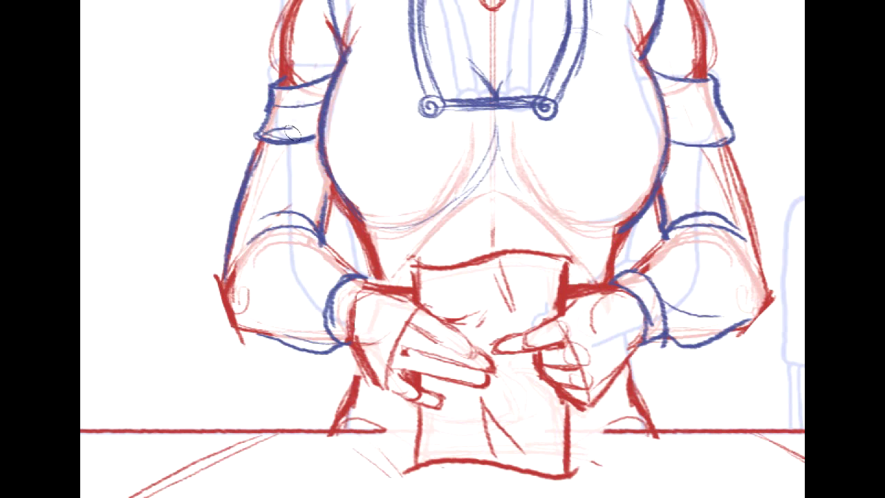
{"action": "left_click_drag", "start_coordinate": [244, 188], "coordinate": [249, 198]}
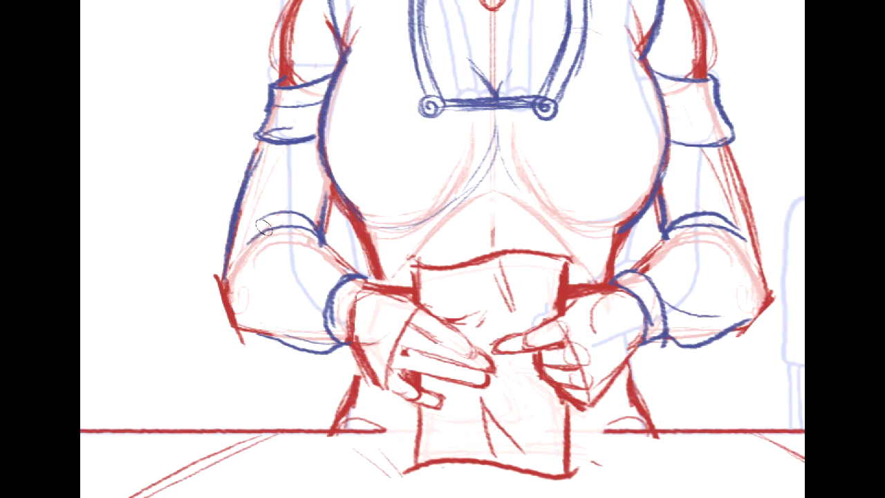
{"action": "mouse_move", "coordinate": [576, 83]}
{"action": "left_mouse_down"}
{"action": "mouse_move", "coordinate": [626, 188]}
{"action": "mouse_move", "coordinate": [549, 307]}
{"action": "mouse_move", "coordinate": [599, 423]}
{"action": "mouse_move", "coordinate": [653, 440]}
{"action": "left_mouse_up"}
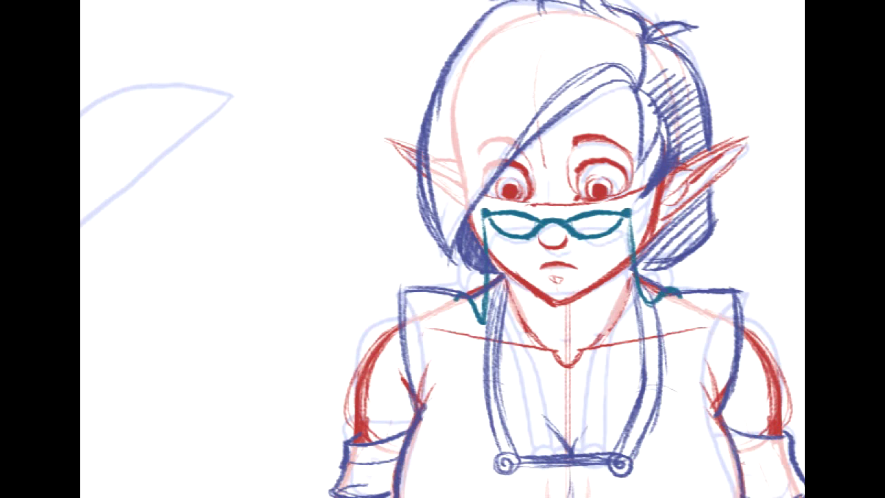
{"action": "left_click_drag", "start_coordinate": [526, 259], "coordinate": [516, 293]}
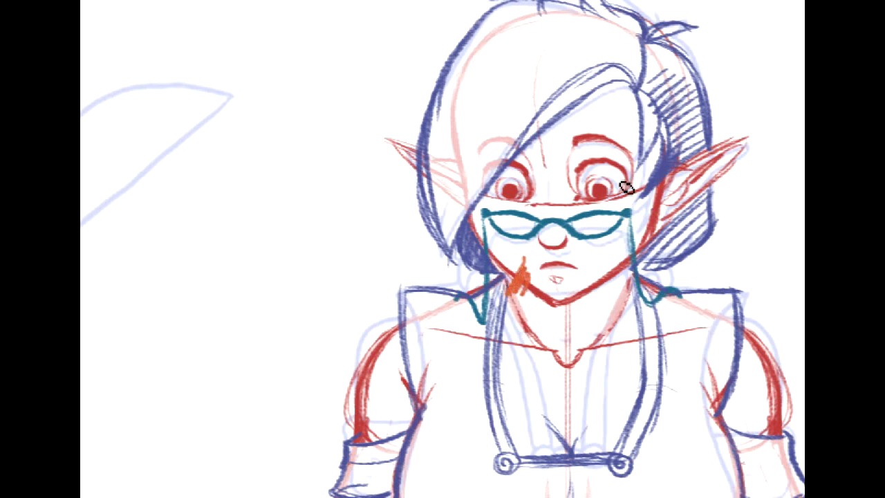
{"action": "key", "text": "ctrl+z"}
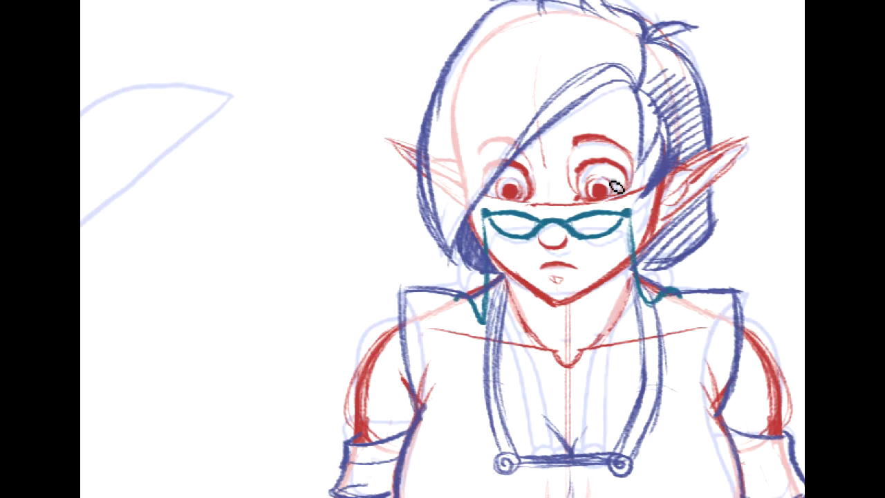
{"action": "left_click_drag", "start_coordinate": [553, 280], "coordinate": [538, 312]}
{"action": "key", "text": "ctrl+z"}
{"action": "key", "text": "ctrl+z"}
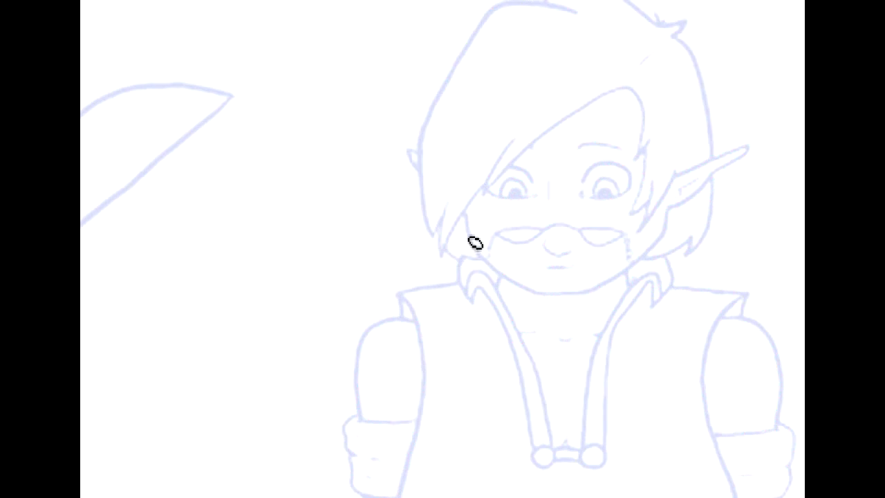
- Over the light-blue line art alone, draw magenta curled collar ends on both sides of the neck, joined by an arc across the face
{"action": "left_click_drag", "start_coordinate": [462, 247], "coordinate": [468, 297]}
{"action": "key", "text": "ctrl+z"}
{"action": "mouse_move", "coordinate": [464, 236]}
{"action": "left_mouse_down"}
{"action": "mouse_move", "coordinate": [467, 295]}
{"action": "mouse_move", "coordinate": [498, 302]}
{"action": "mouse_move", "coordinate": [524, 355]}
{"action": "left_mouse_up"}
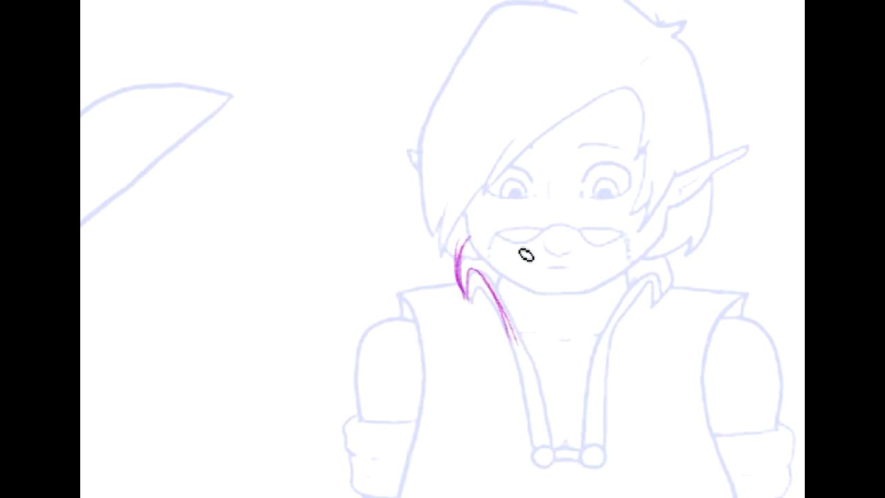
{"action": "mouse_move", "coordinate": [474, 275]}
{"action": "left_mouse_down"}
{"action": "mouse_move", "coordinate": [560, 225]}
{"action": "mouse_move", "coordinate": [605, 231]}
{"action": "mouse_move", "coordinate": [656, 263]}
{"action": "left_mouse_up"}
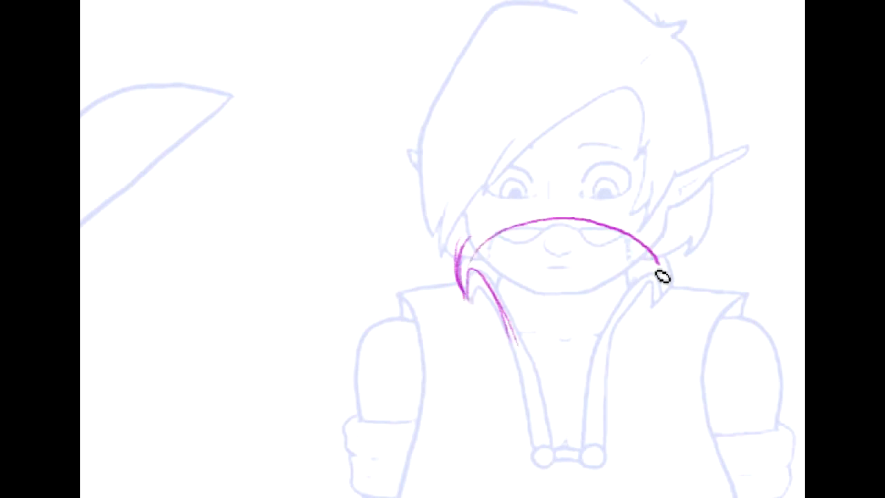
{"action": "mouse_move", "coordinate": [604, 336]}
{"action": "left_mouse_down"}
{"action": "mouse_move", "coordinate": [657, 276]}
{"action": "mouse_move", "coordinate": [654, 308]}
{"action": "left_mouse_up"}
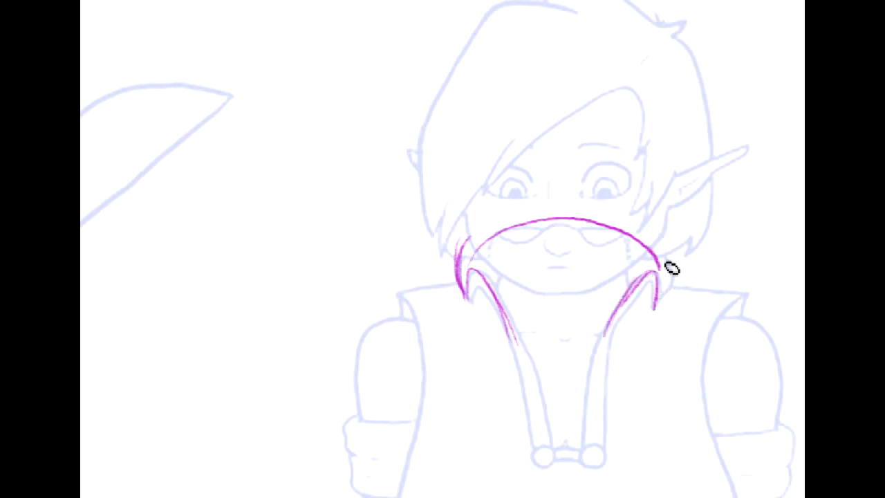
{"action": "mouse_move", "coordinate": [659, 235]}
{"action": "left_mouse_down"}
{"action": "mouse_move", "coordinate": [672, 290]}
{"action": "mouse_move", "coordinate": [675, 279]}
{"action": "mouse_move", "coordinate": [649, 321]}
{"action": "left_mouse_up"}
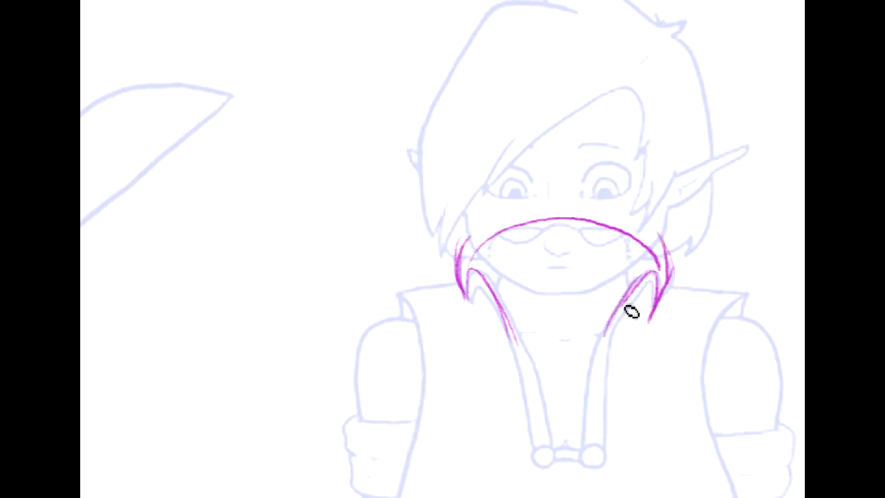
{"action": "left_click_drag", "start_coordinate": [646, 279], "coordinate": [649, 320]}
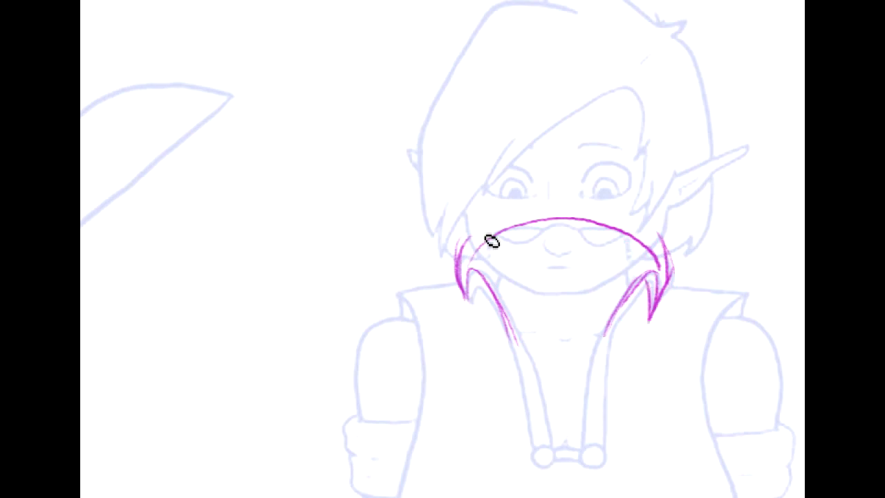
{"action": "left_click_drag", "start_coordinate": [462, 287], "coordinate": [475, 314]}
{"action": "left_click_drag", "start_coordinate": [480, 282], "coordinate": [473, 300]}
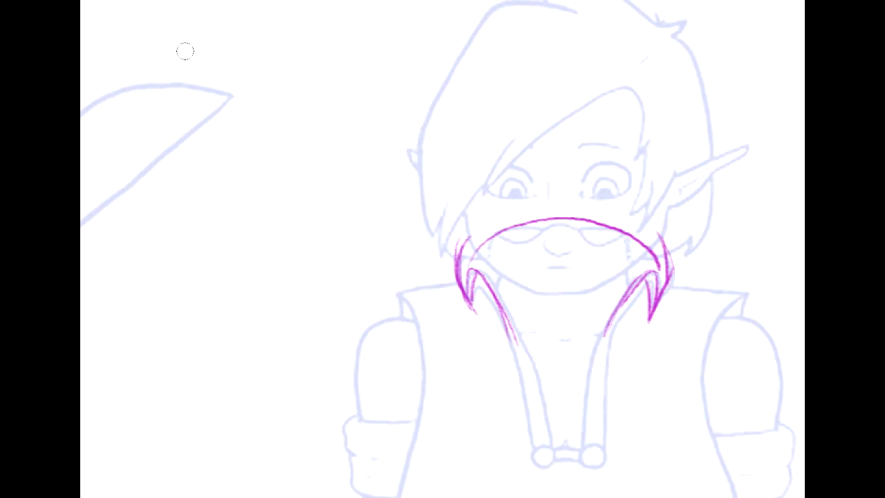
- Erase the magenta arc crossing the face between the two collar ends
{"action": "mouse_move", "coordinate": [475, 241]}
{"action": "left_mouse_down"}
{"action": "mouse_move", "coordinate": [473, 223]}
{"action": "mouse_move", "coordinate": [557, 218]}
{"action": "mouse_move", "coordinate": [632, 235]}
{"action": "mouse_move", "coordinate": [638, 246]}
{"action": "left_mouse_up"}
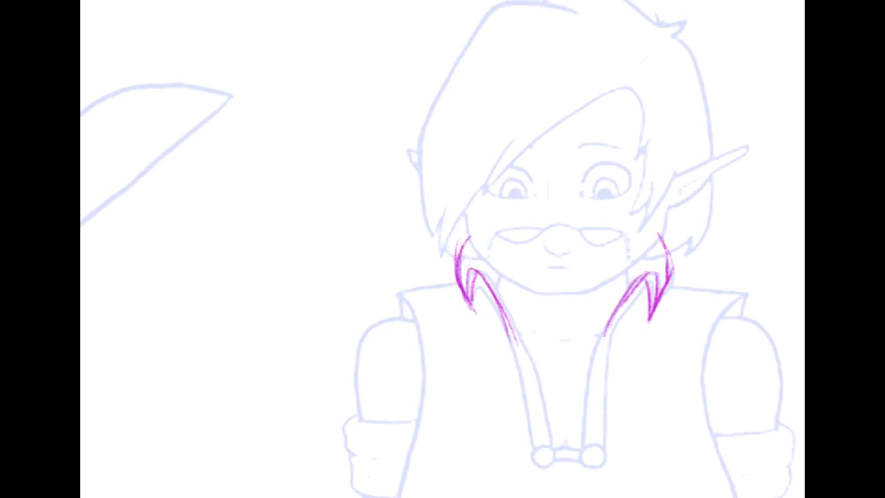
{"action": "left_click_drag", "start_coordinate": [642, 283], "coordinate": [660, 279]}
{"action": "key", "text": "ctrl+z"}
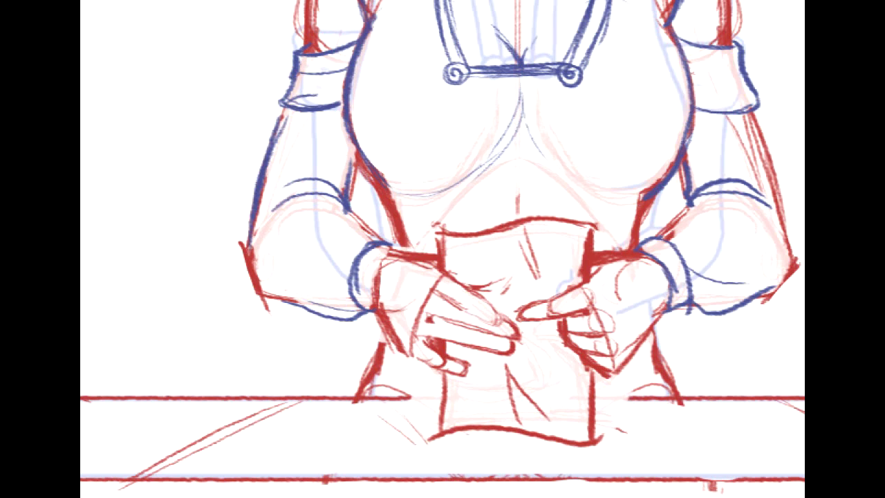
- Restore the original line art to solid black and move the sketched character beside it for comparison
{"action": "scroll", "coordinate": [441, 268], "scroll_direction": "down", "scroll_amount": 10}
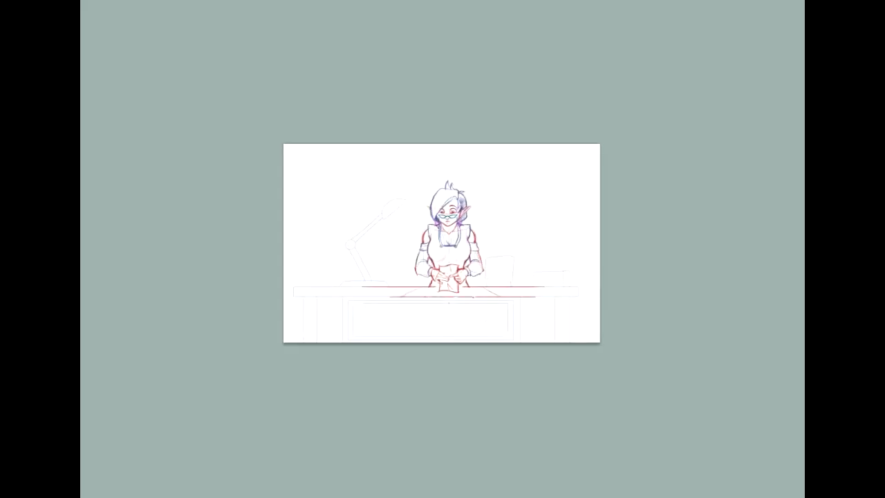
{"action": "scroll", "coordinate": [443, 233], "scroll_direction": "up", "scroll_amount": 10}
{"action": "mouse_move", "coordinate": [443, 249]}
{"action": "left_mouse_down"}
{"action": "mouse_move", "coordinate": [430, 182]}
{"action": "mouse_move", "coordinate": [437, 287]}
{"action": "mouse_move", "coordinate": [459, 257]}
{"action": "left_mouse_up"}
{"action": "left_click_drag", "start_coordinate": [781, 374], "coordinate": [752, 358]}
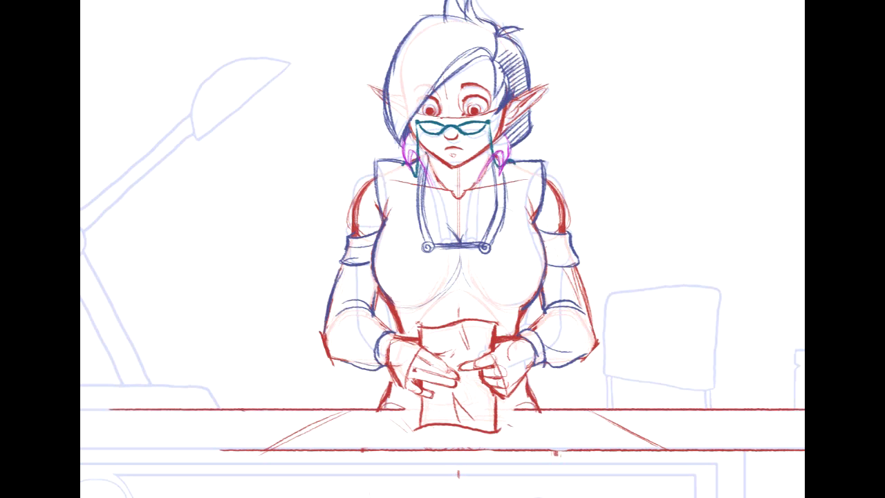
{"action": "mouse_move", "coordinate": [443, 249]}
{"action": "left_mouse_down"}
{"action": "mouse_move", "coordinate": [434, 224]}
{"action": "mouse_move", "coordinate": [393, 249]}
{"action": "left_mouse_up"}
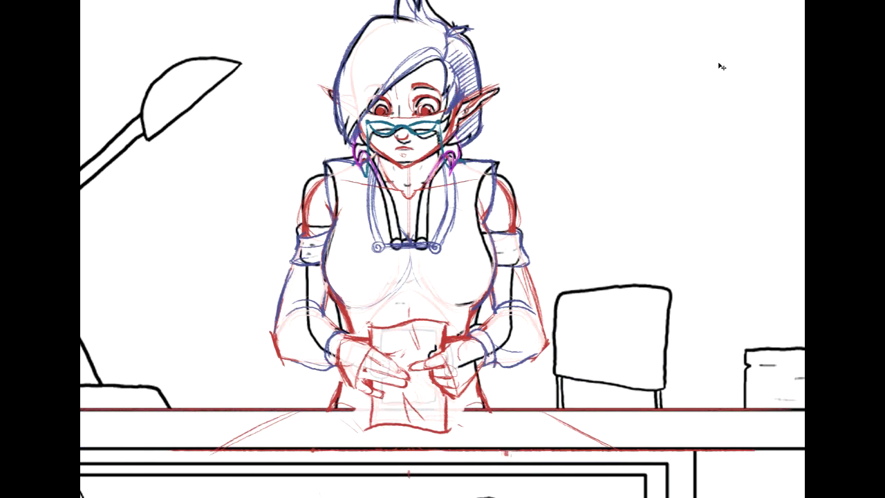
{"action": "mouse_move", "coordinate": [503, 209]}
{"action": "left_mouse_down"}
{"action": "mouse_move", "coordinate": [741, 212]}
{"action": "mouse_move", "coordinate": [630, 212]}
{"action": "mouse_move", "coordinate": [619, 192]}
{"action": "mouse_move", "coordinate": [642, 211]}
{"action": "left_mouse_up"}
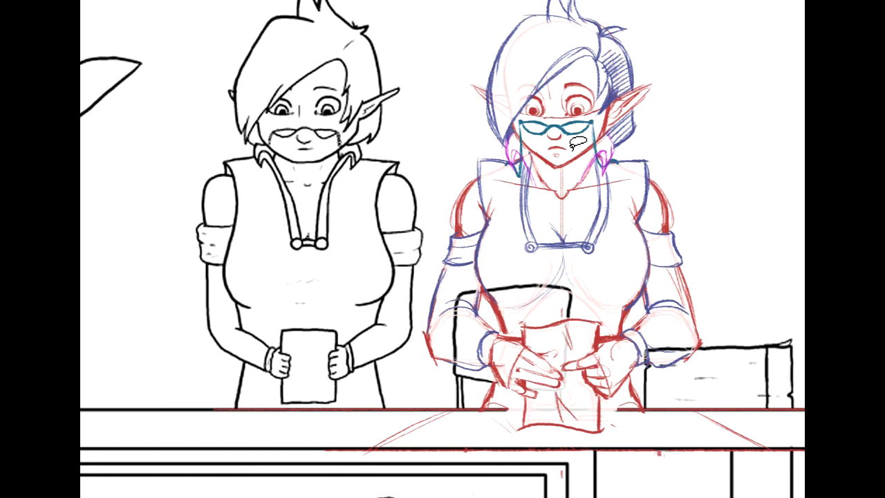
- Transform the sketched character's mouth into a slight smile
{"action": "key", "text": "ctrl+t"}
{"action": "left_click_drag", "start_coordinate": [606, 164], "coordinate": [506, 132]}
{"action": "key", "text": "Return"}
{"action": "left_click_drag", "start_coordinate": [654, 142], "coordinate": [687, 175]}
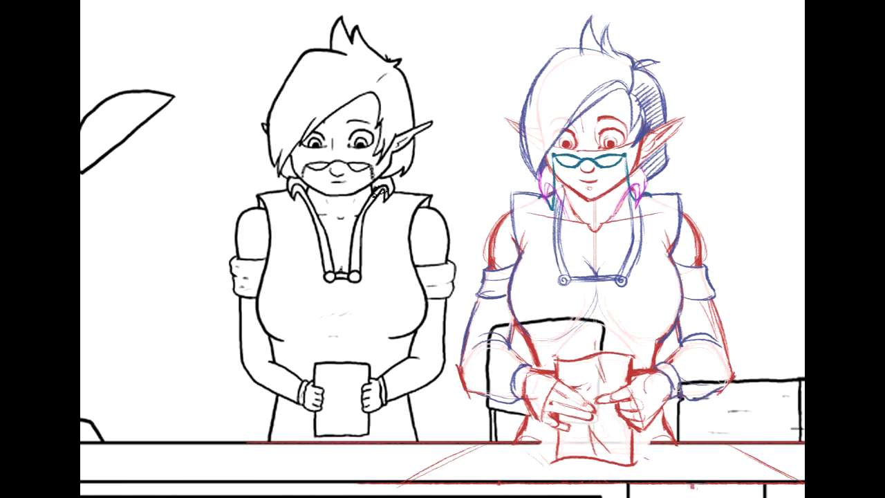
- Flip the canvas horizontally
{"action": "mouse_move", "coordinate": [547, 195]}
{"action": "left_mouse_down"}
{"action": "mouse_move", "coordinate": [538, 287]}
{"action": "mouse_move", "coordinate": [694, 263]}
{"action": "mouse_move", "coordinate": [561, 181]}
{"action": "left_mouse_up"}
{"action": "left_click_drag", "start_coordinate": [488, 253], "coordinate": [494, 266]}
{"action": "left_click", "coordinate": [764, 342]}
{"action": "mouse_move", "coordinate": [765, 342]}
{"action": "left_mouse_down"}
{"action": "mouse_move", "coordinate": [731, 284]}
{"action": "mouse_move", "coordinate": [781, 301]}
{"action": "left_mouse_up"}
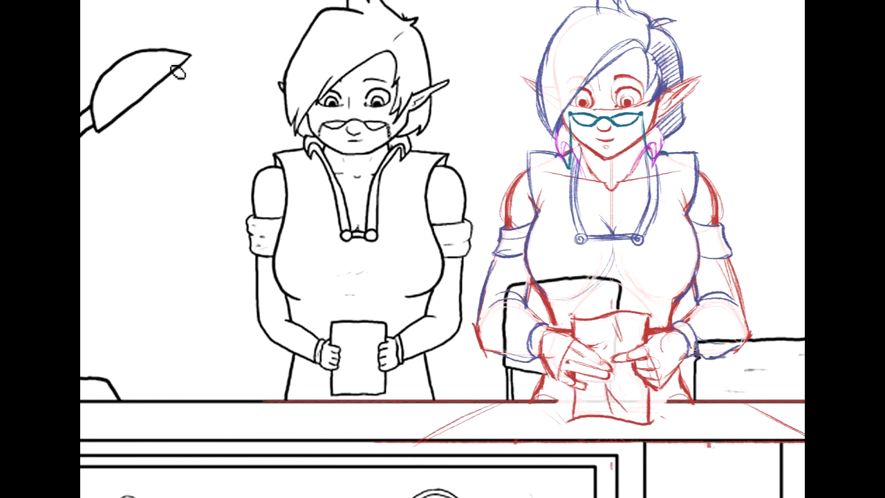
{"action": "mouse_move", "coordinate": [442, 249]}
{"action": "left_mouse_down"}
{"action": "mouse_move", "coordinate": [451, 321]}
{"action": "mouse_move", "coordinate": [400, 303]}
{"action": "mouse_move", "coordinate": [335, 261]}
{"action": "mouse_move", "coordinate": [435, 279]}
{"action": "mouse_move", "coordinate": [496, 277]}
{"action": "mouse_move", "coordinate": [392, 267]}
{"action": "mouse_move", "coordinate": [393, 253]}
{"action": "mouse_move", "coordinate": [406, 262]}
{"action": "mouse_move", "coordinate": [536, 273]}
{"action": "left_mouse_up"}
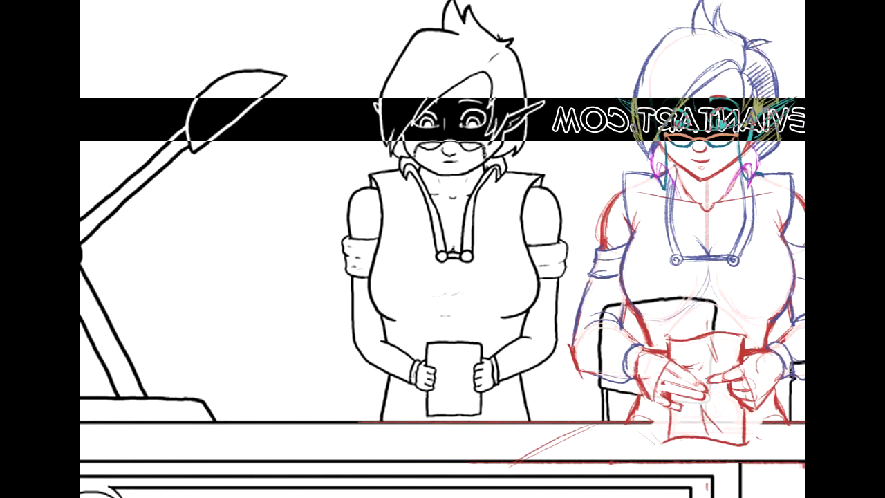
{"action": "key", "text": "h"}
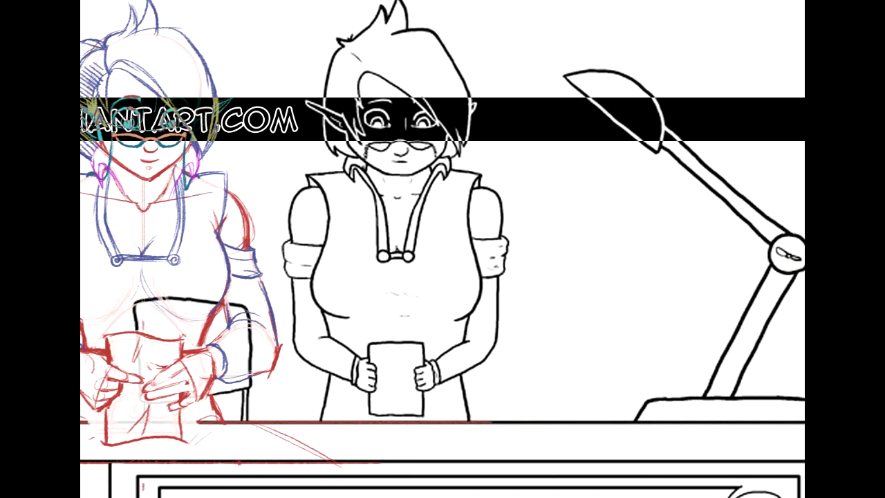